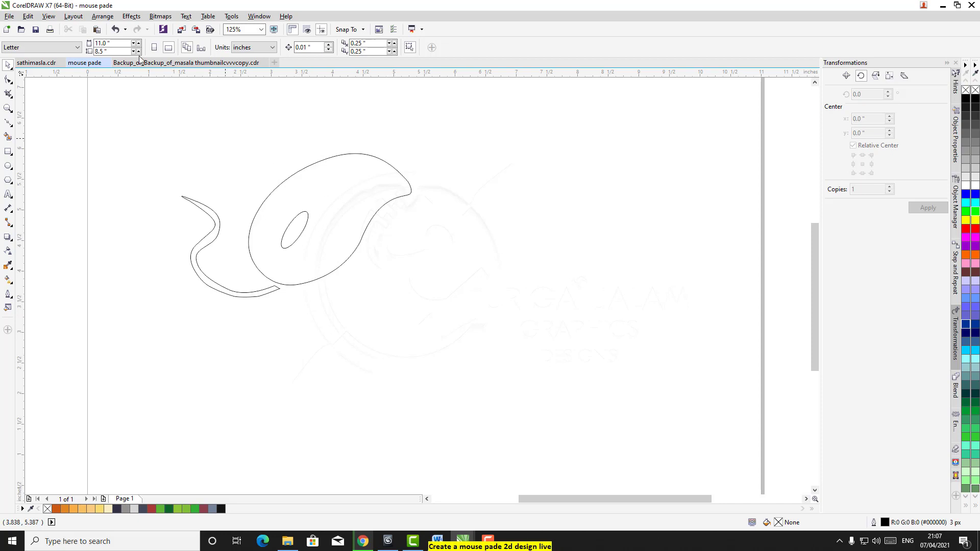
{"action": "left_click", "coordinate": [10, 17]}
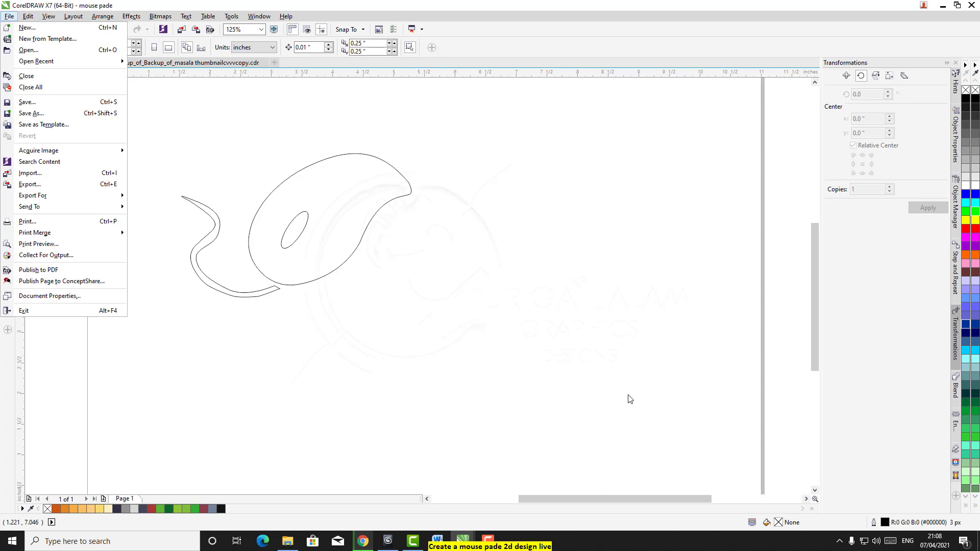
{"action": "left_click", "coordinate": [431, 124]}
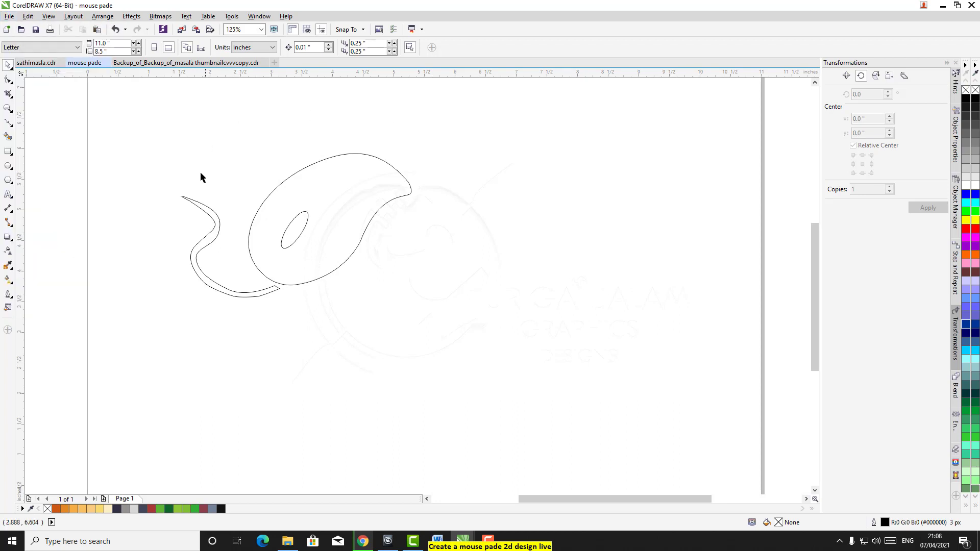
{"action": "left_click", "coordinate": [194, 208]}
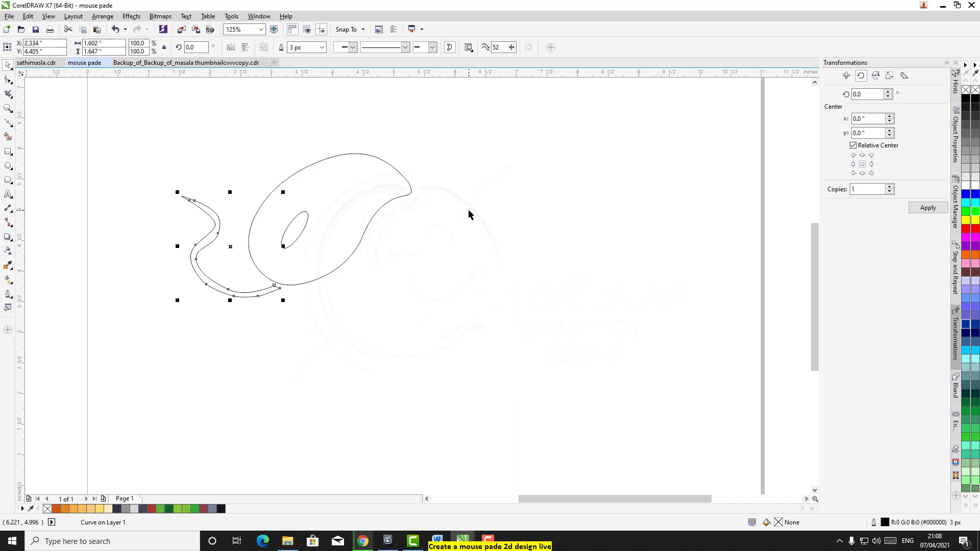
{"action": "left_click", "coordinate": [471, 210]}
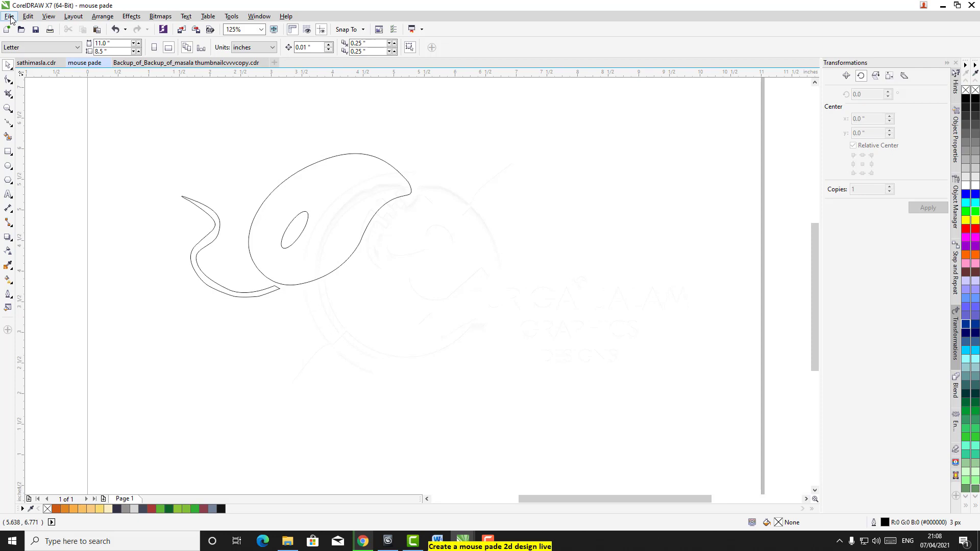
- Start a new document named "mouse padee" with the Custom preset destination
{"action": "left_click", "coordinate": [11, 17]}
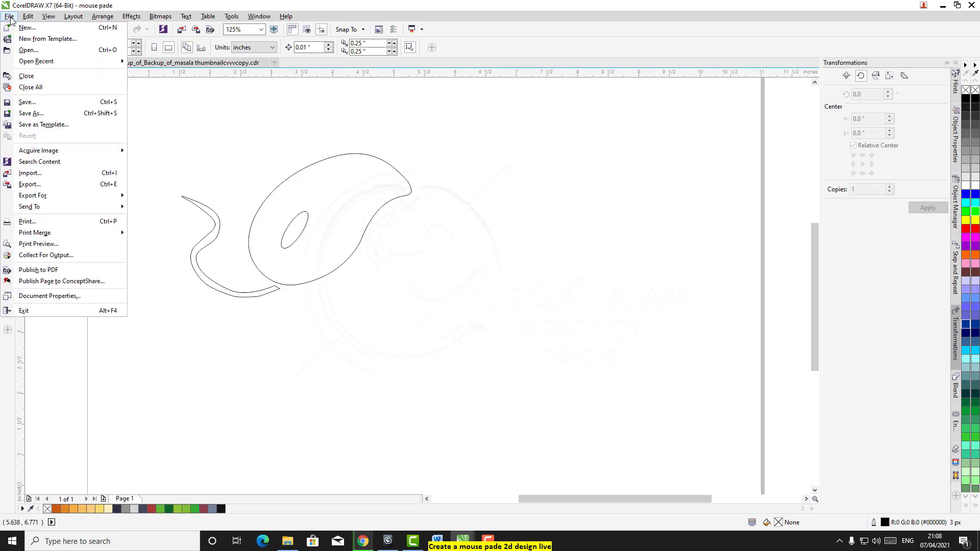
{"action": "left_click", "coordinate": [27, 31]}
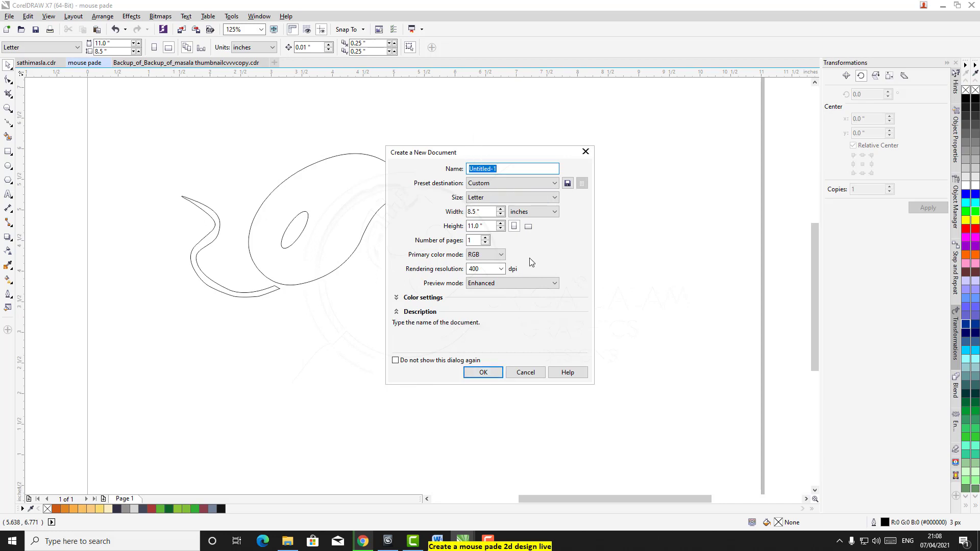
{"action": "left_click_drag", "start_coordinate": [474, 153], "coordinate": [526, 158]}
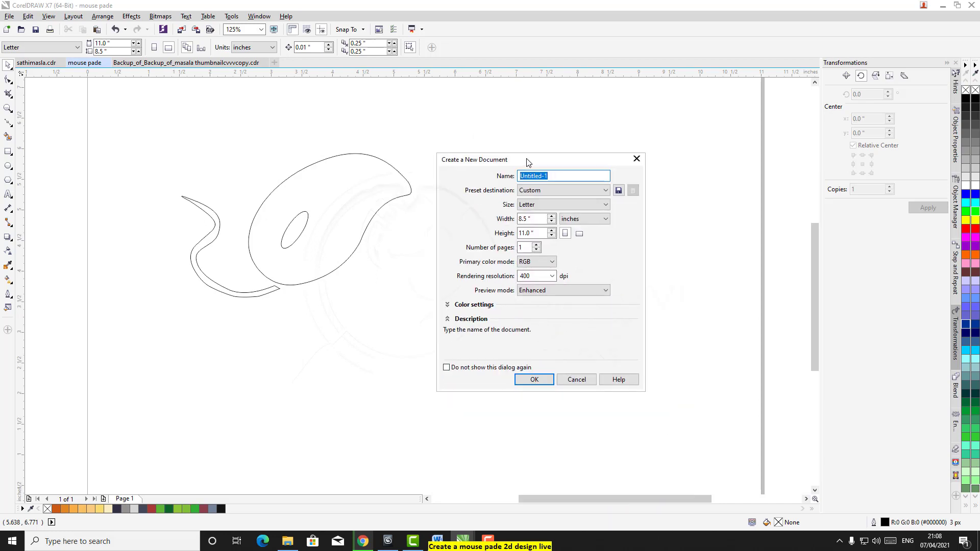
{"action": "left_click_drag", "start_coordinate": [529, 162], "coordinate": [477, 154]}
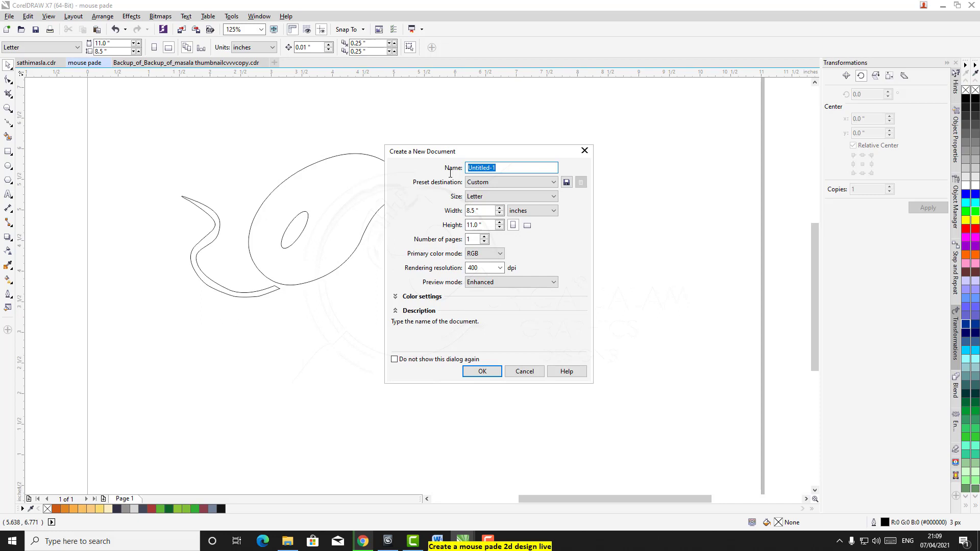
{"action": "type", "text": "mouse padee"}
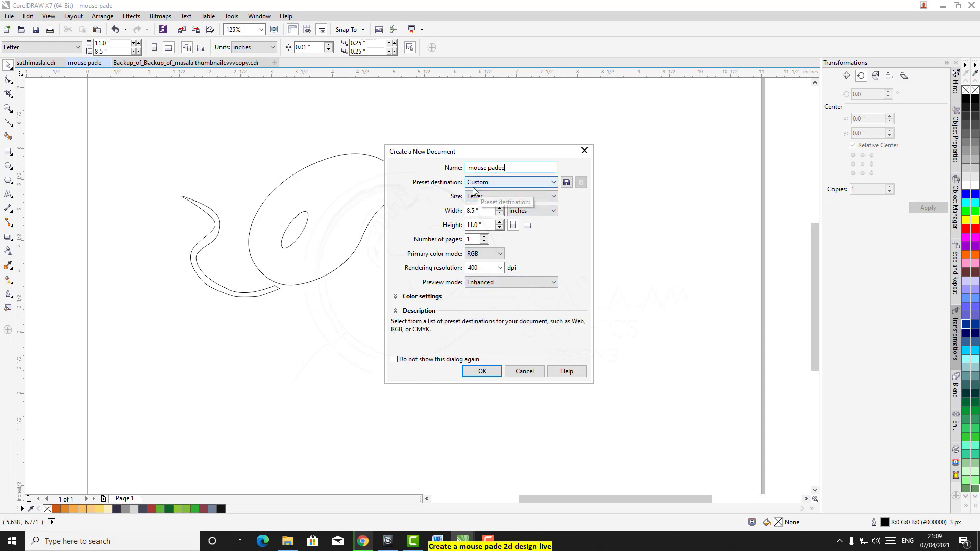
{"action": "left_click", "coordinate": [540, 184]}
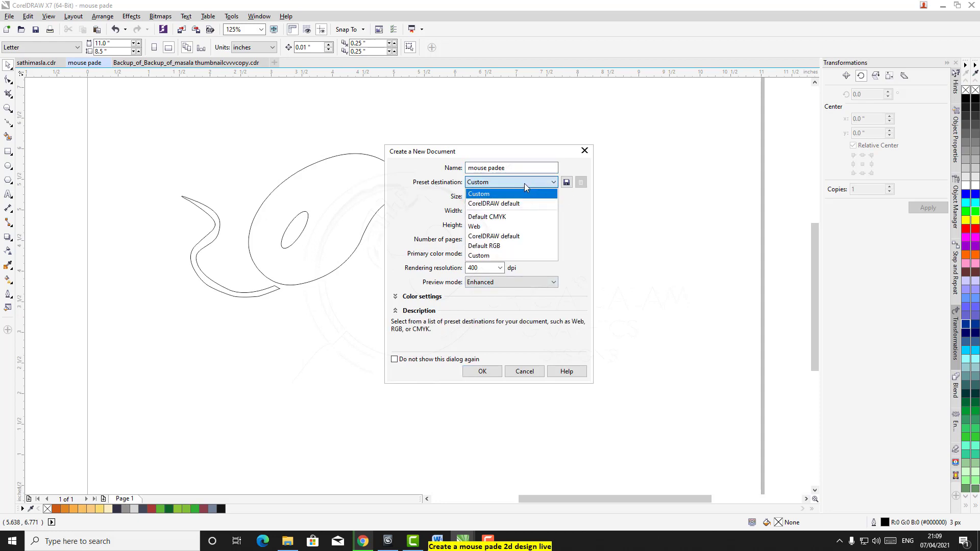
{"action": "left_click", "coordinate": [503, 196]}
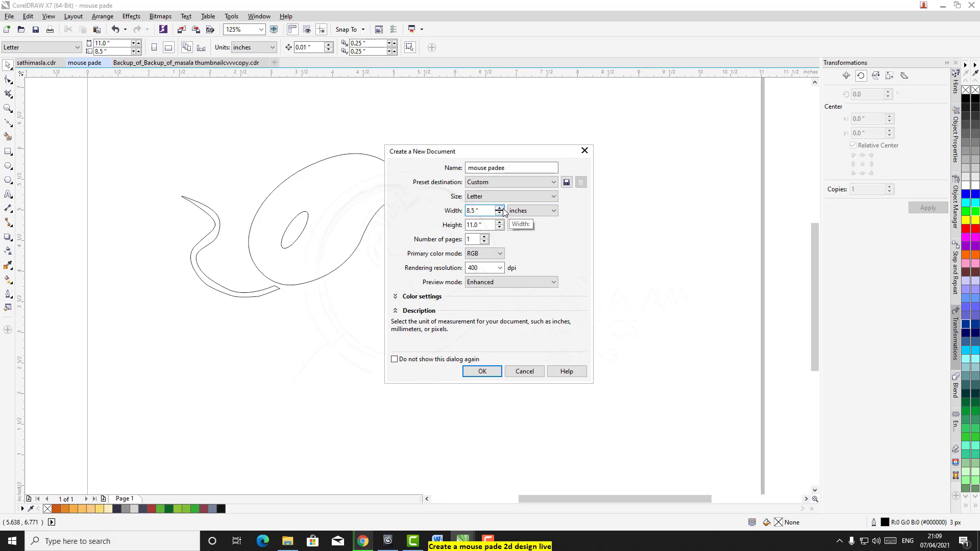
- Set the new document's width and height to 8.5 each, with inches as the unit
{"action": "double_click", "coordinate": [484, 211]}
{"action": "key", "text": "Tab"}
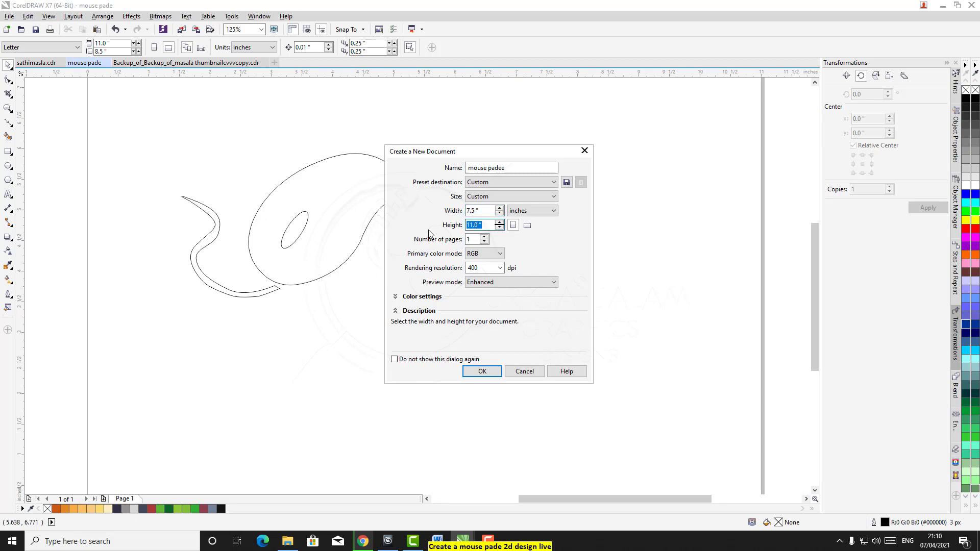
{"action": "left_click", "coordinate": [483, 211]}
{"action": "double_click", "coordinate": [482, 211]}
{"action": "type", "text": "8"}
{"action": "key", "text": "Tab"}
{"action": "type", "text": "8"}
{"action": "left_click", "coordinate": [552, 211]}
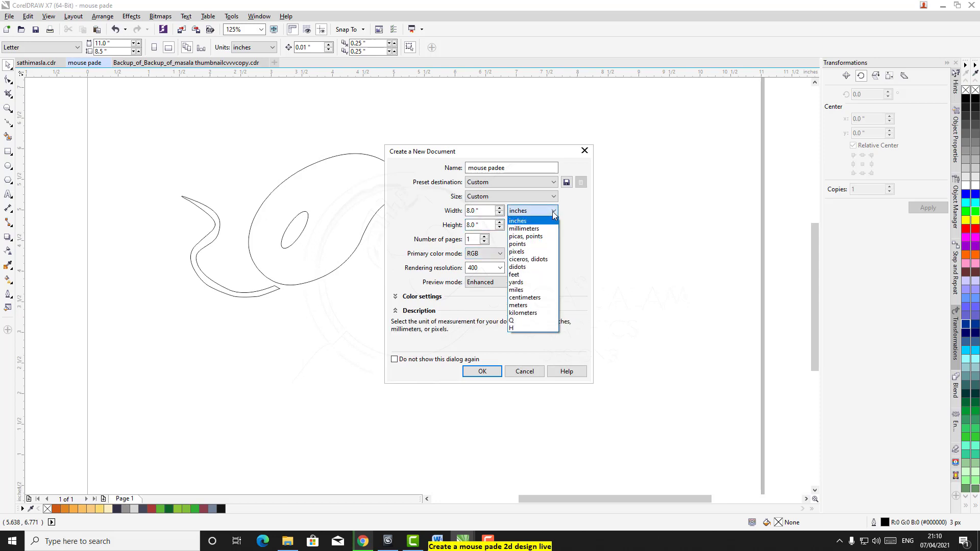
{"action": "left_click", "coordinate": [529, 221]}
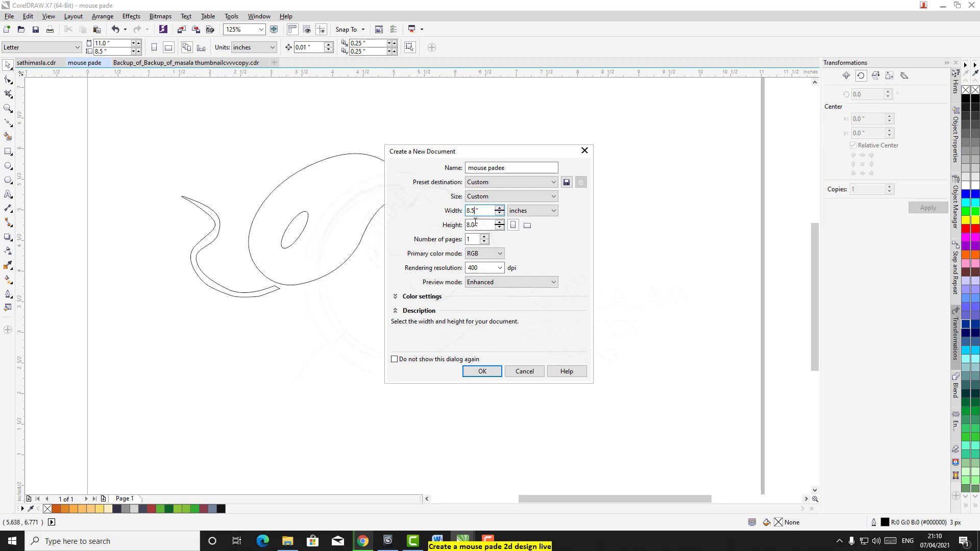
{"action": "left_click", "coordinate": [475, 224]}
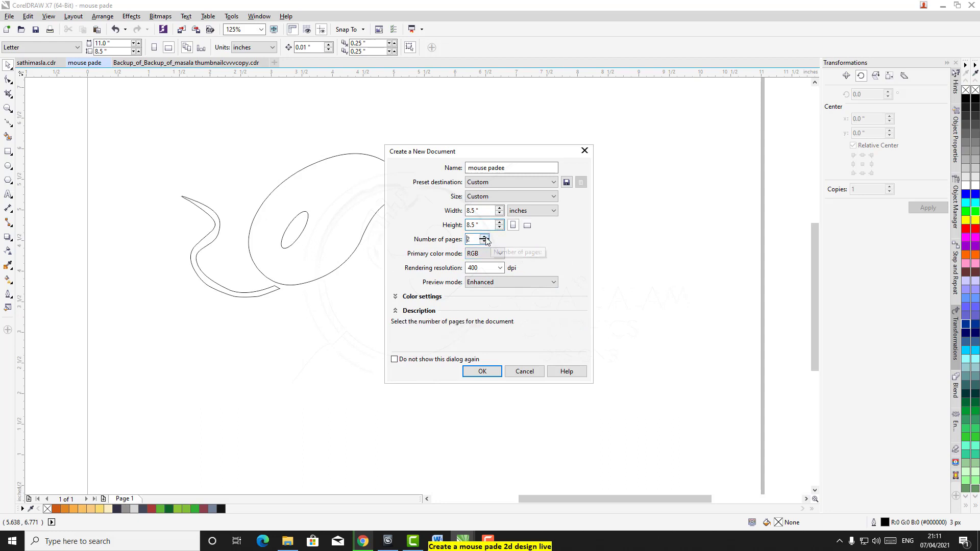
- Set the new document's number of pages to 4 and its primary color mode to CMYK
{"action": "left_click", "coordinate": [484, 236]}
{"action": "left_click", "coordinate": [484, 236]}
{"action": "left_click", "coordinate": [484, 237]}
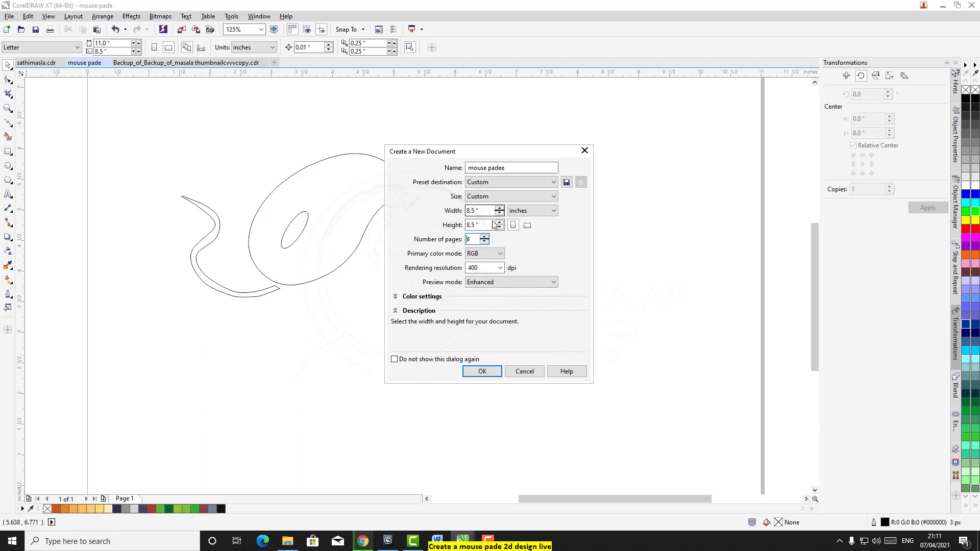
{"action": "left_click", "coordinate": [498, 254]}
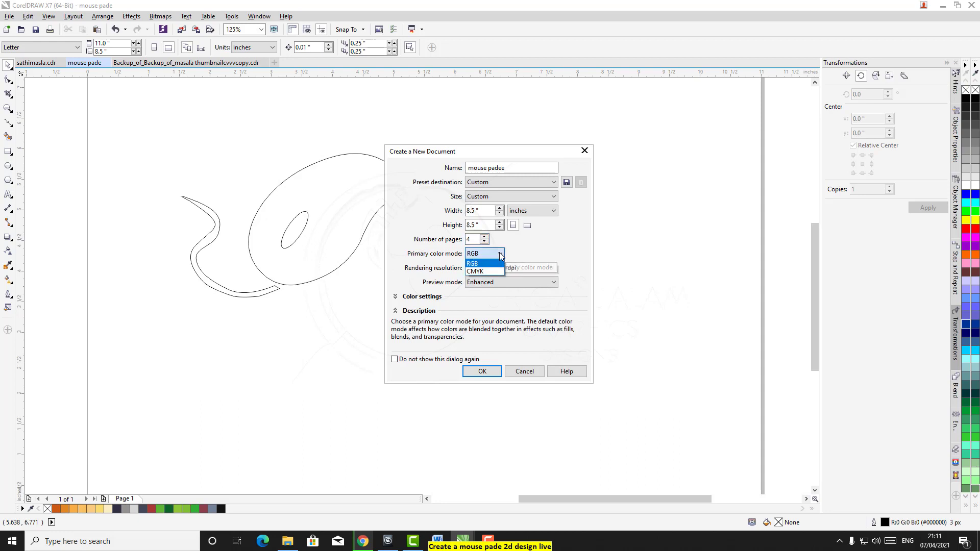
{"action": "left_click", "coordinate": [500, 255]}
{"action": "left_click", "coordinate": [500, 253]}
{"action": "left_click", "coordinate": [494, 271]}
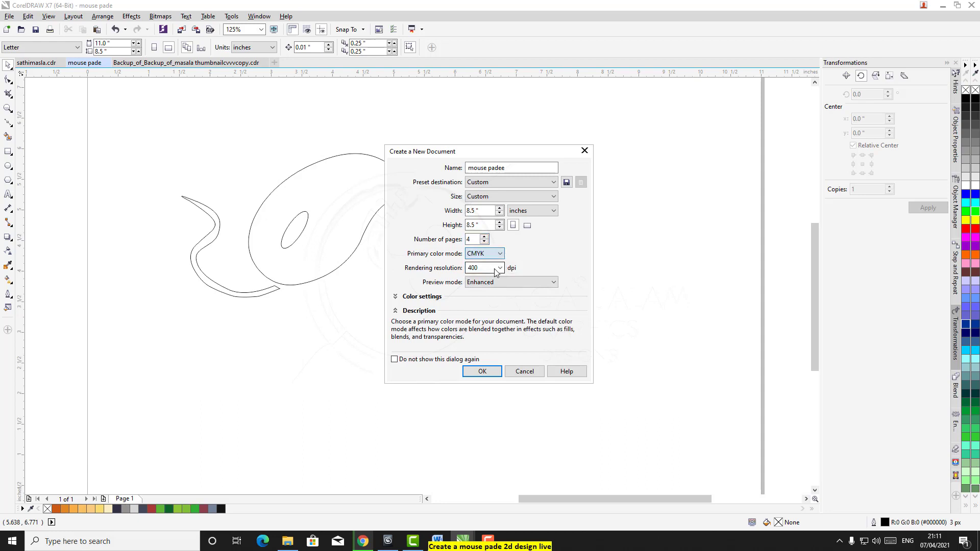
- Set the rendering resolution to 300 dpi and create the document
{"action": "left_click", "coordinate": [501, 268]}
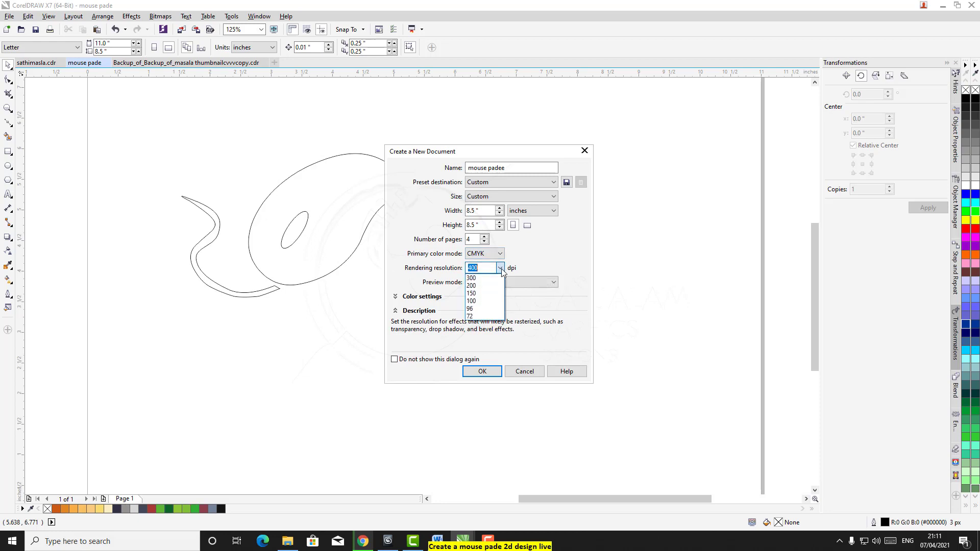
{"action": "left_click", "coordinate": [501, 269]}
{"action": "left_click", "coordinate": [501, 268]}
{"action": "left_click", "coordinate": [496, 284]}
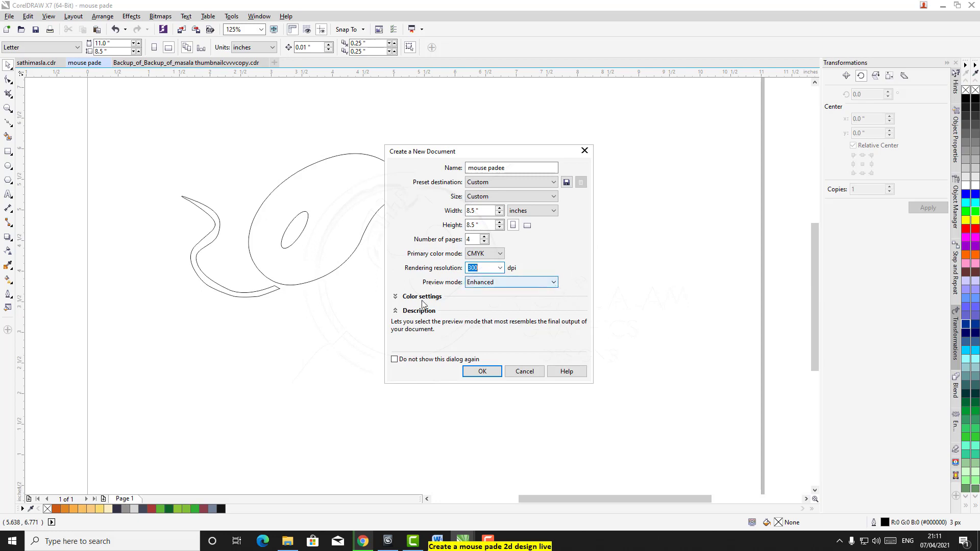
{"action": "left_click", "coordinate": [492, 373]}
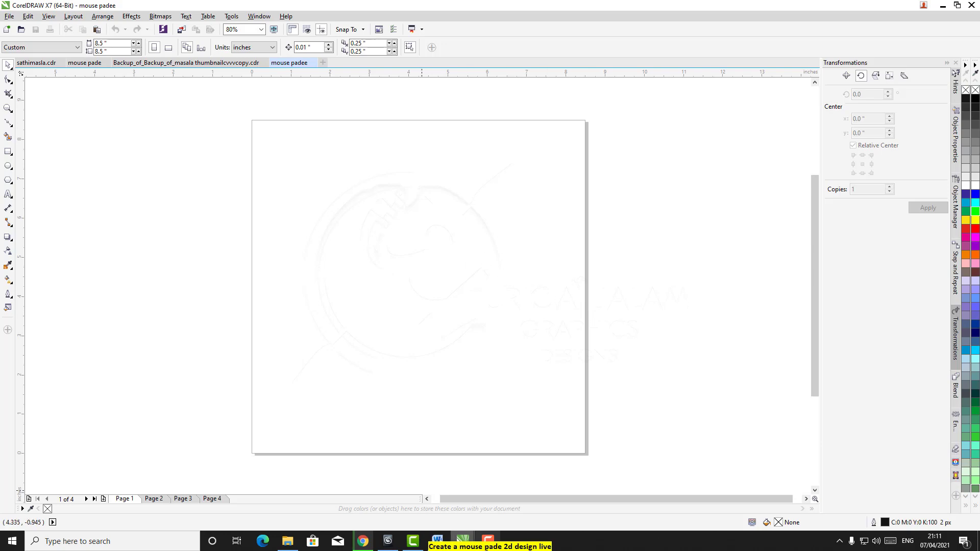
{"action": "mouse_move", "coordinate": [492, 541]}
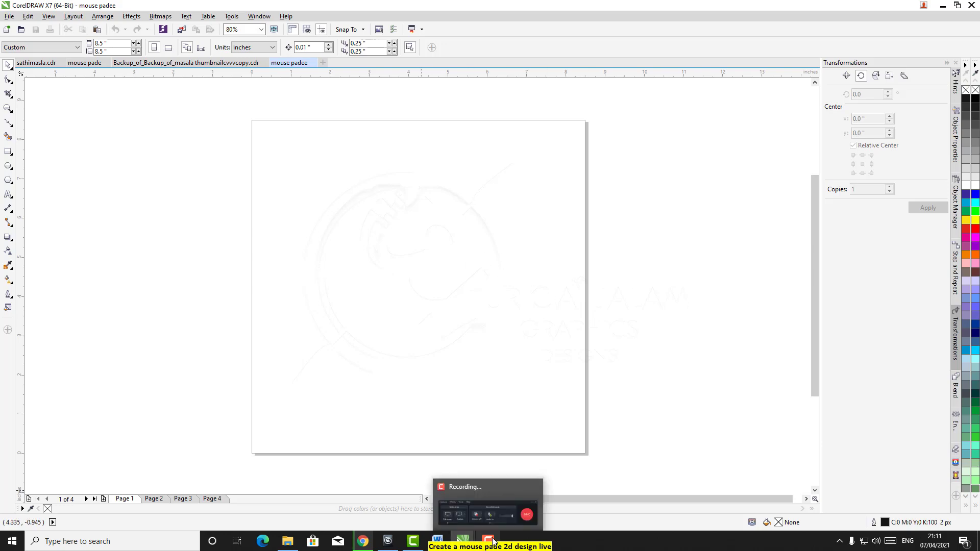
{"action": "left_click", "coordinate": [486, 486]}
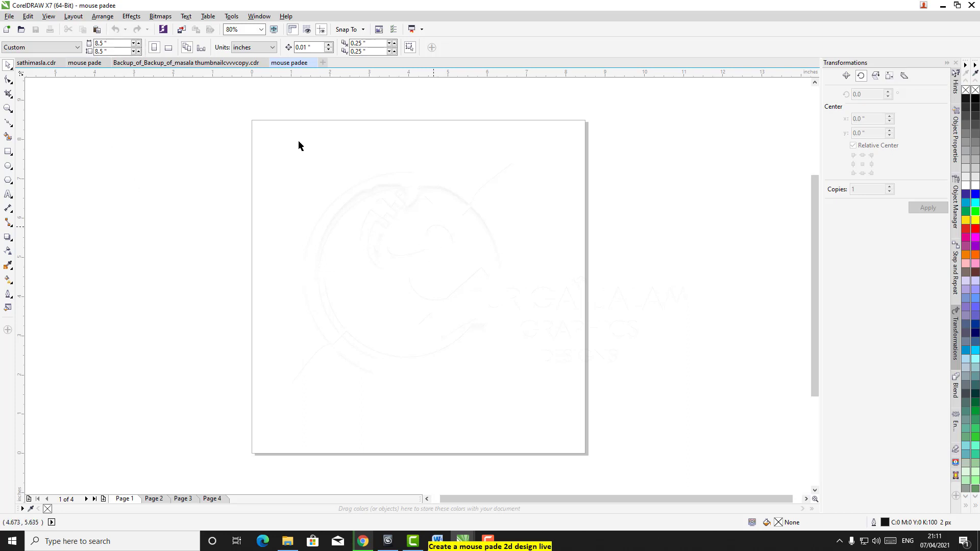
- Add a rectangle covering the whole page and fill it with dark reddish brown (#663333)
{"action": "double_click", "coordinate": [7, 153]}
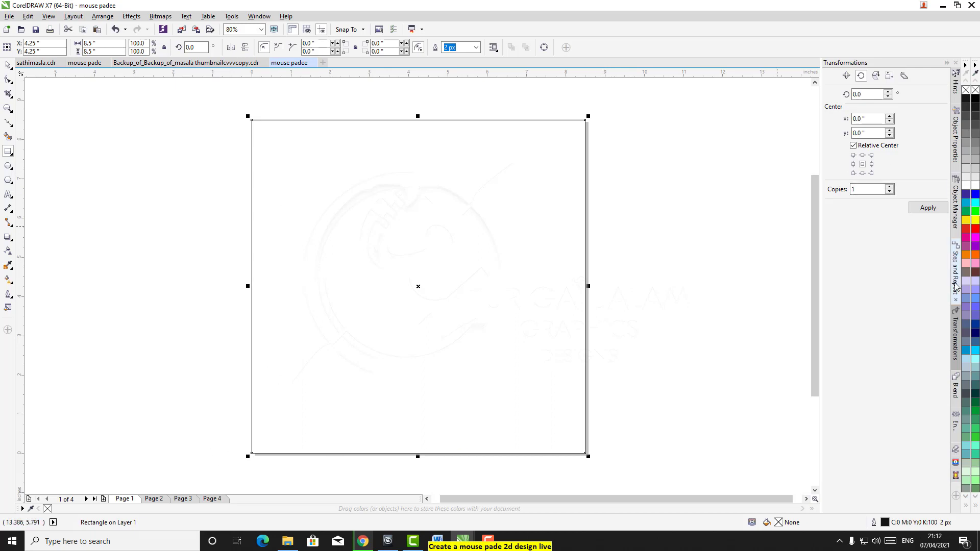
{"action": "left_click", "coordinate": [965, 228]}
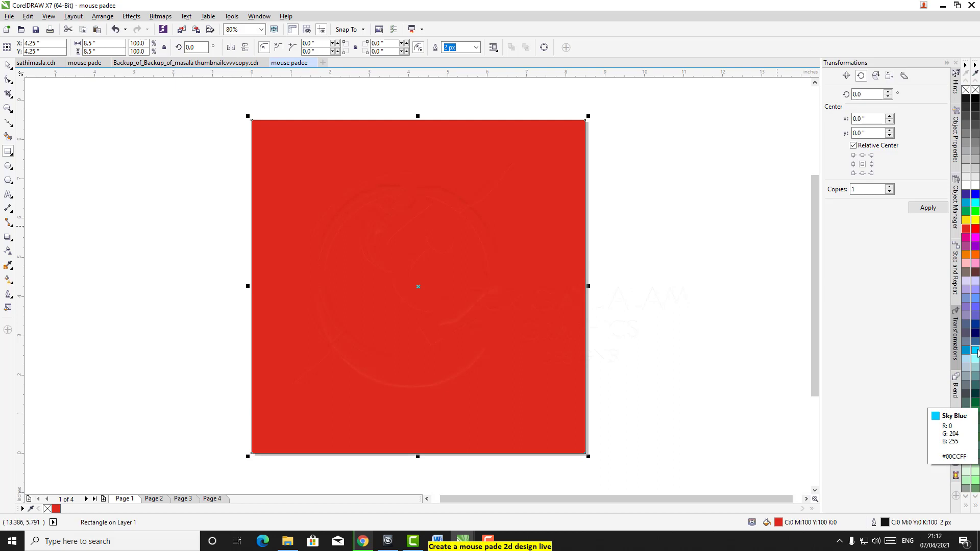
{"action": "left_click", "coordinate": [975, 272]}
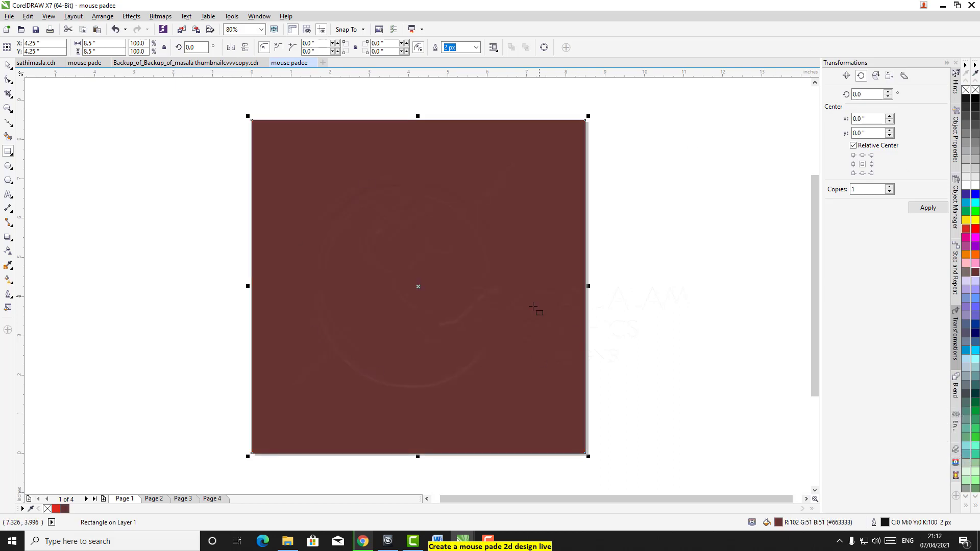
{"action": "left_click", "coordinate": [8, 64]}
- Draw a circle about 7.43 inches across, overlapping the left side of the brown square, and enter 7.5 inches as its width
{"action": "left_click", "coordinate": [8, 166]}
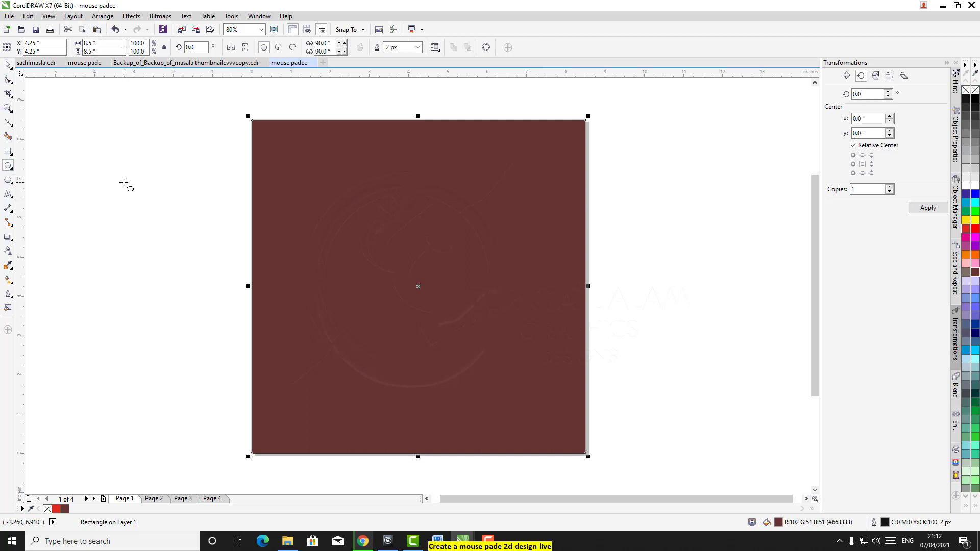
{"action": "left_click_drag", "start_coordinate": [84, 161], "coordinate": [375, 453]}
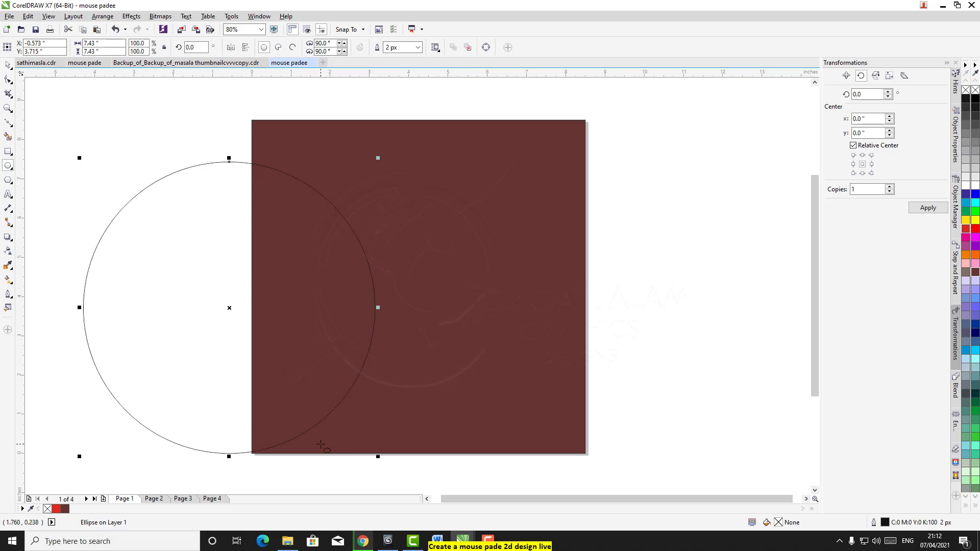
{"action": "left_click", "coordinate": [96, 43]}
{"action": "double_click", "coordinate": [85, 43]}
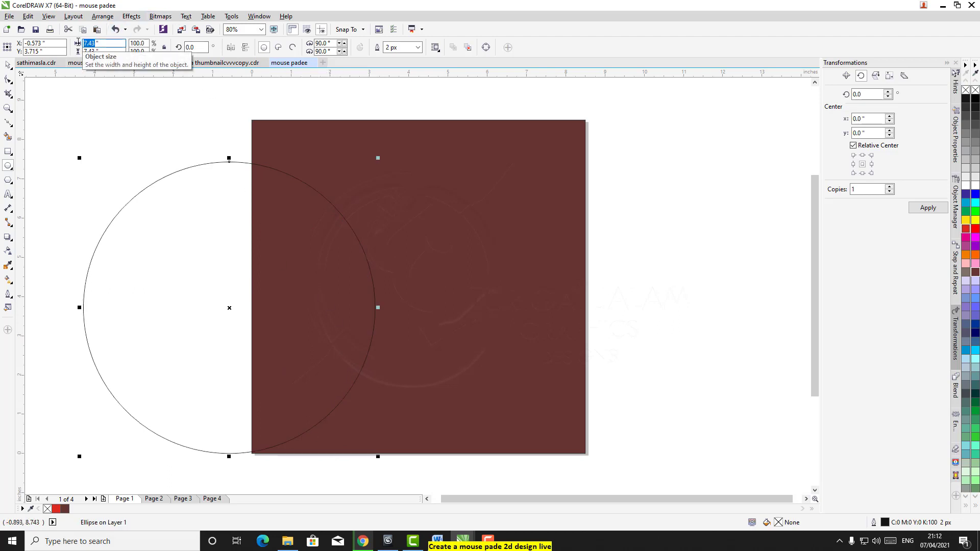
{"action": "type", "text": "7"}
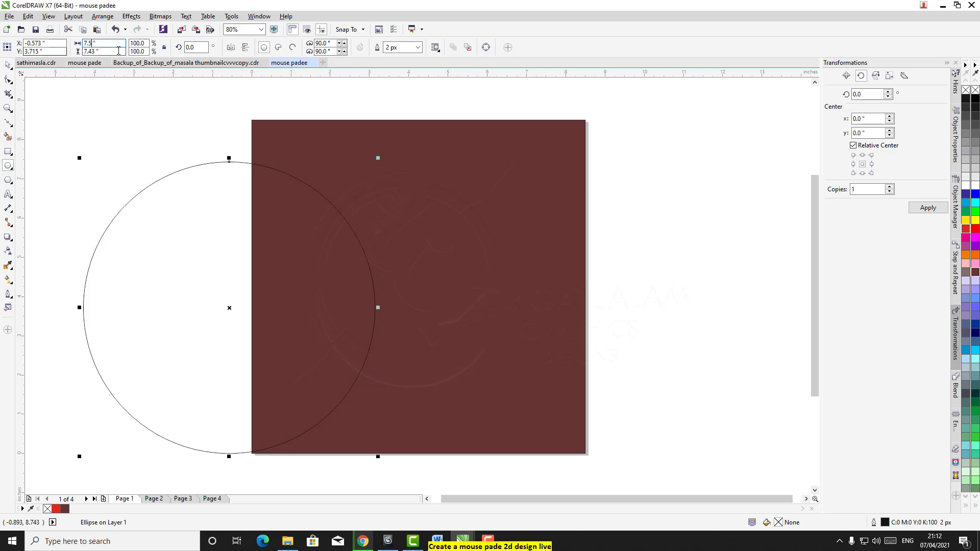
- Set the circle's height to 7.5 inches and center it on the page
{"action": "double_click", "coordinate": [96, 52]}
{"action": "type", "text": "7"}
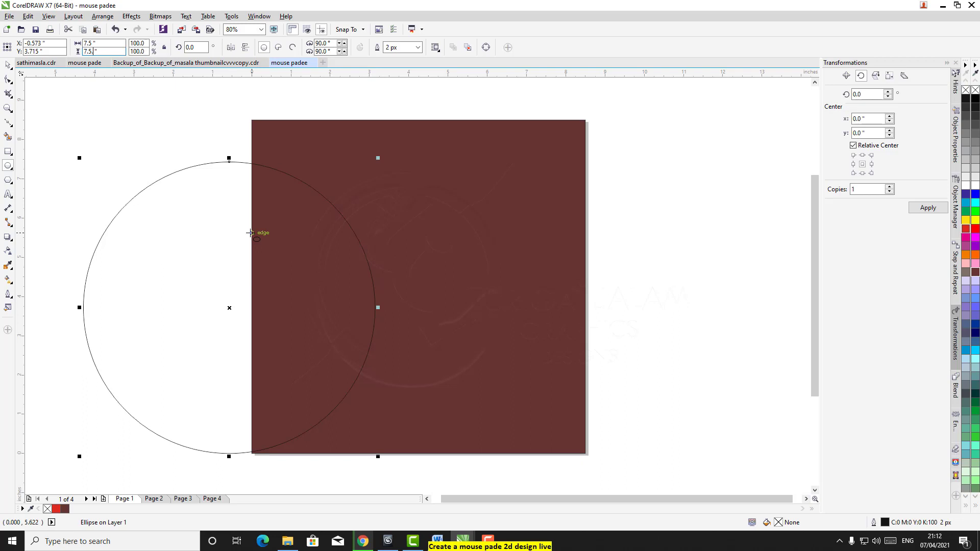
{"action": "left_click", "coordinate": [9, 69]}
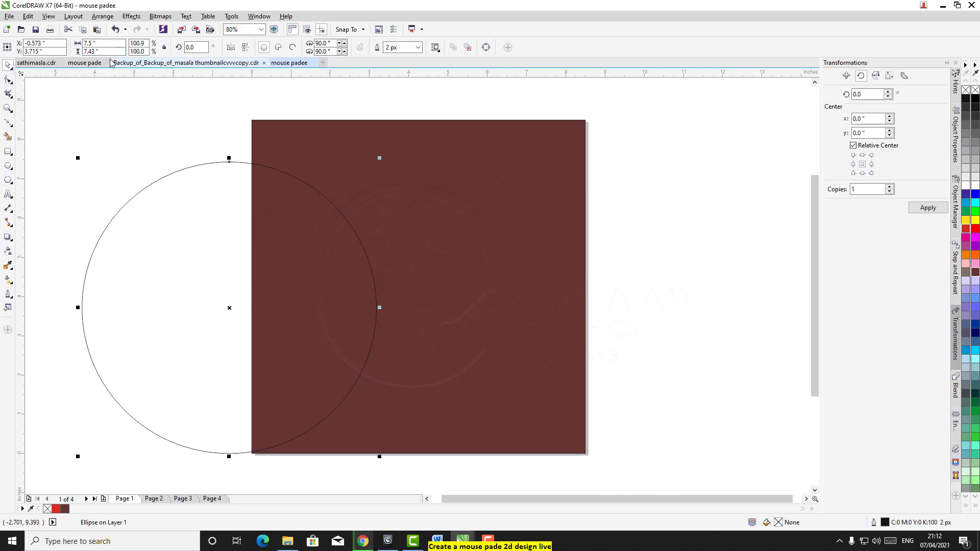
{"action": "left_click_drag", "start_coordinate": [94, 51], "coordinate": [85, 51]}
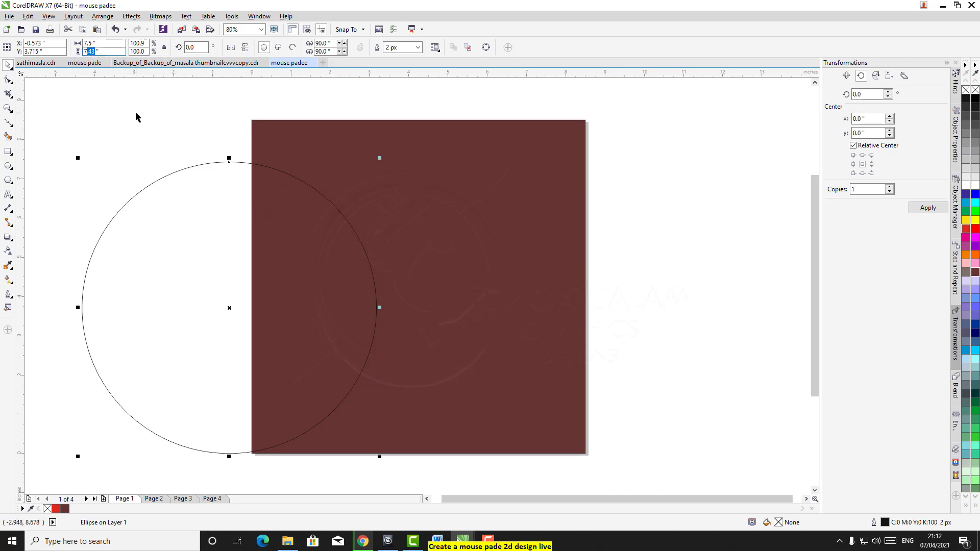
{"action": "type", "text": "5"}
{"action": "key", "text": "Return"}
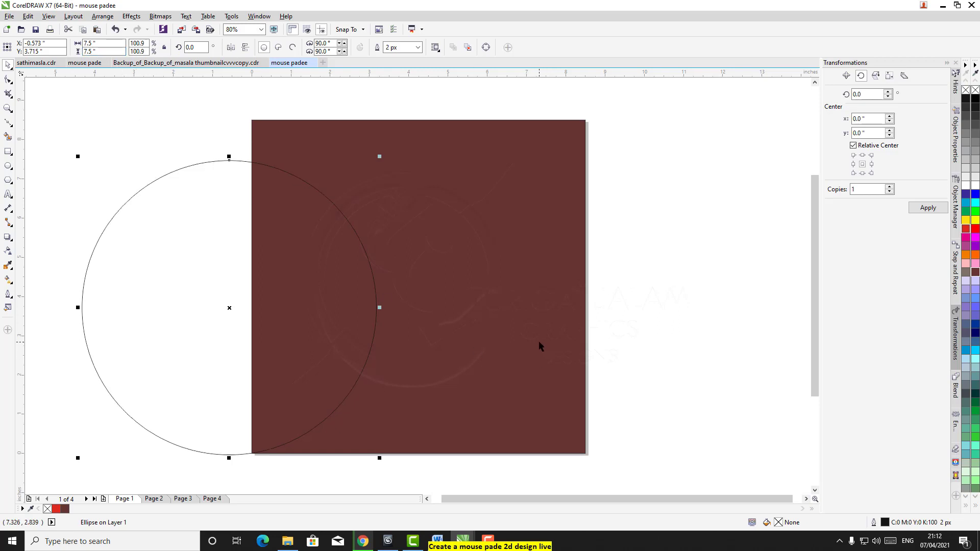
{"action": "key", "text": "p"}
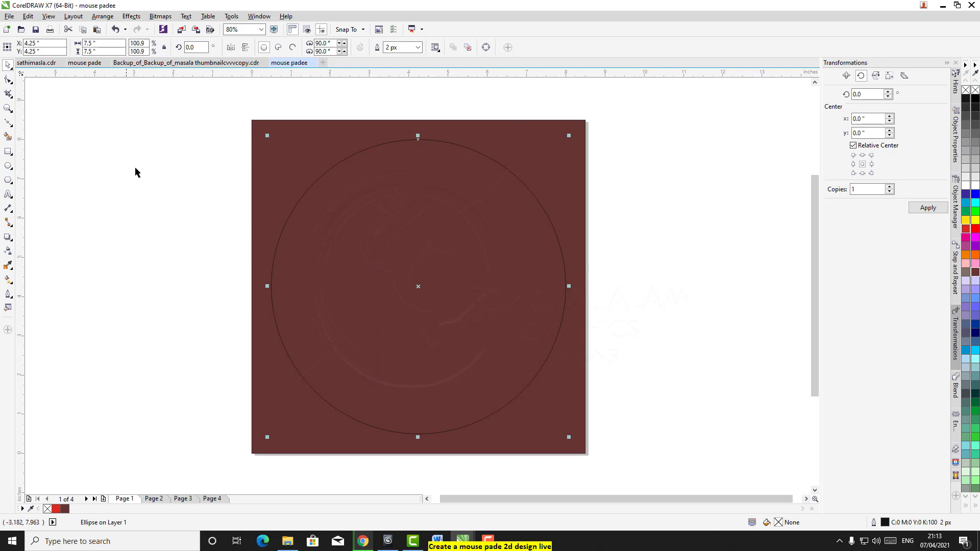
- Change the circle's outline colour to white
{"action": "left_click", "coordinate": [138, 176]}
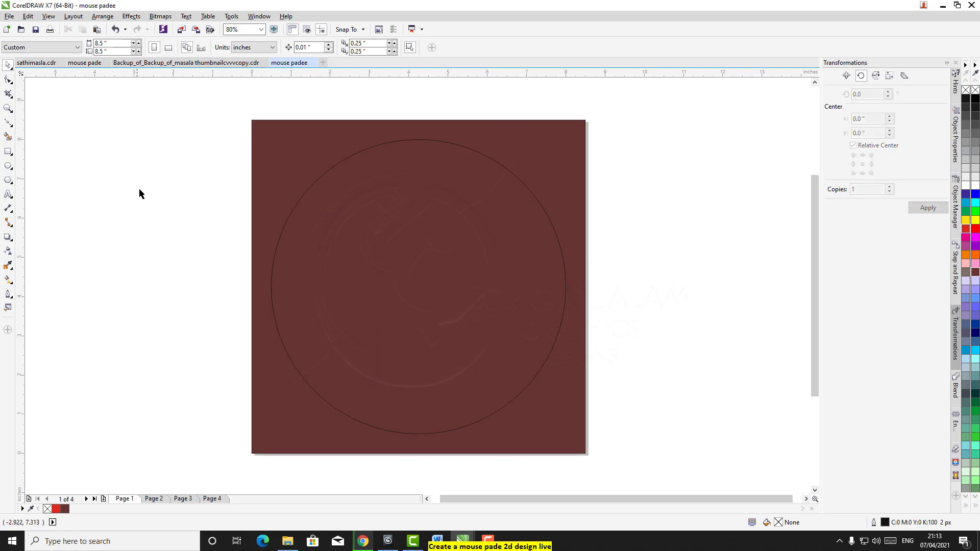
{"action": "left_click", "coordinate": [272, 274]}
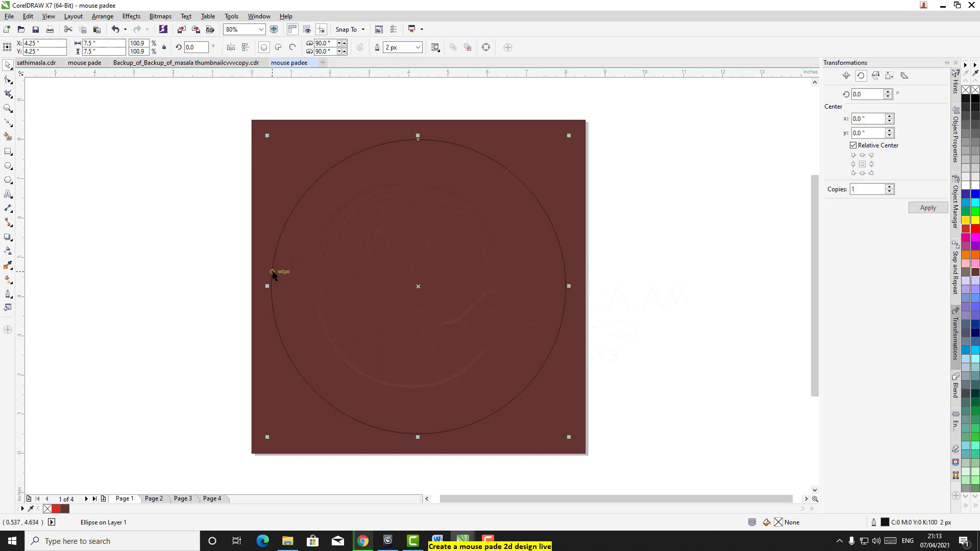
{"action": "right_click", "coordinate": [967, 186]}
{"action": "left_click", "coordinate": [669, 268]}
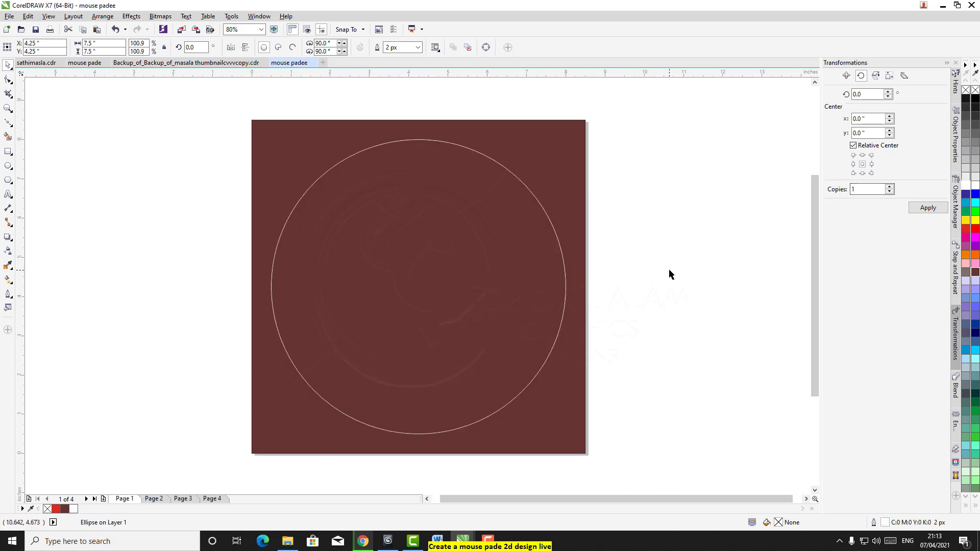
{"action": "left_click", "coordinate": [405, 266]}
{"action": "left_click", "coordinate": [711, 255]}
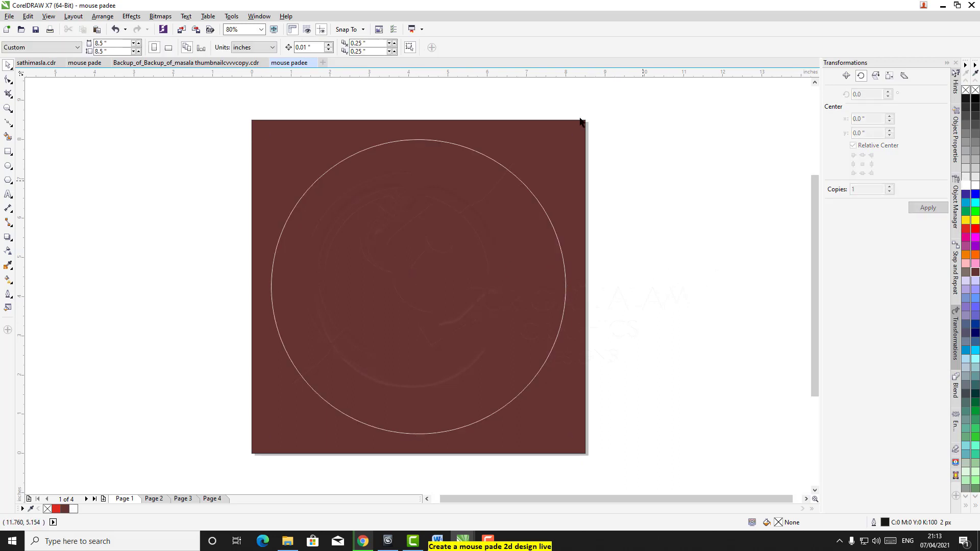
- Paste the copied pink, purple and green mandala artwork at the centre of the circle
{"action": "left_click", "coordinate": [416, 307]}
{"action": "key", "text": "Escape"}
{"action": "left_click", "coordinate": [557, 245]}
{"action": "left_click", "coordinate": [651, 217]}
{"action": "key", "text": "ctrl+v"}
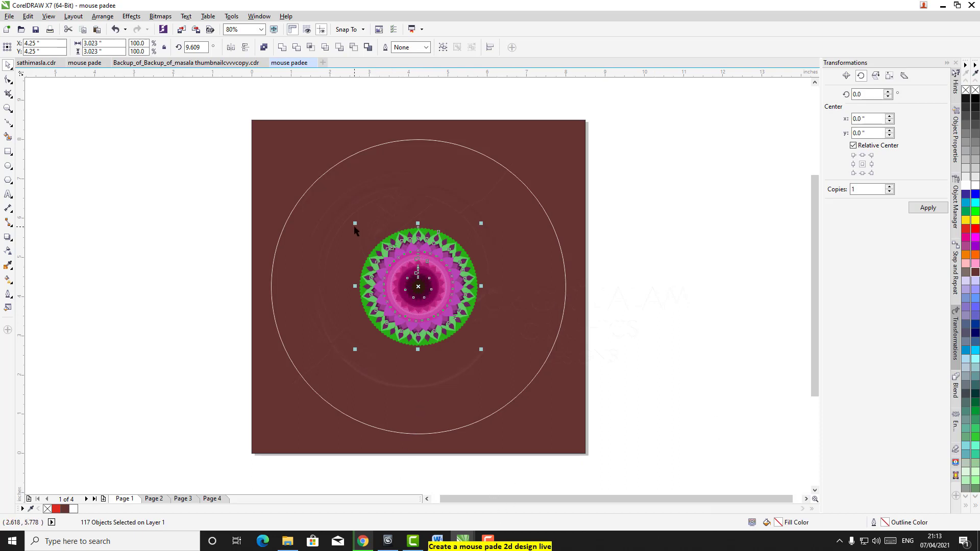
- Set the mandala artwork's width and height to 7.25 inches each
{"action": "double_click", "coordinate": [99, 43]}
{"action": "type", "text": "7"}
{"action": "double_click", "coordinate": [98, 51]}
{"action": "type", "text": "7."}
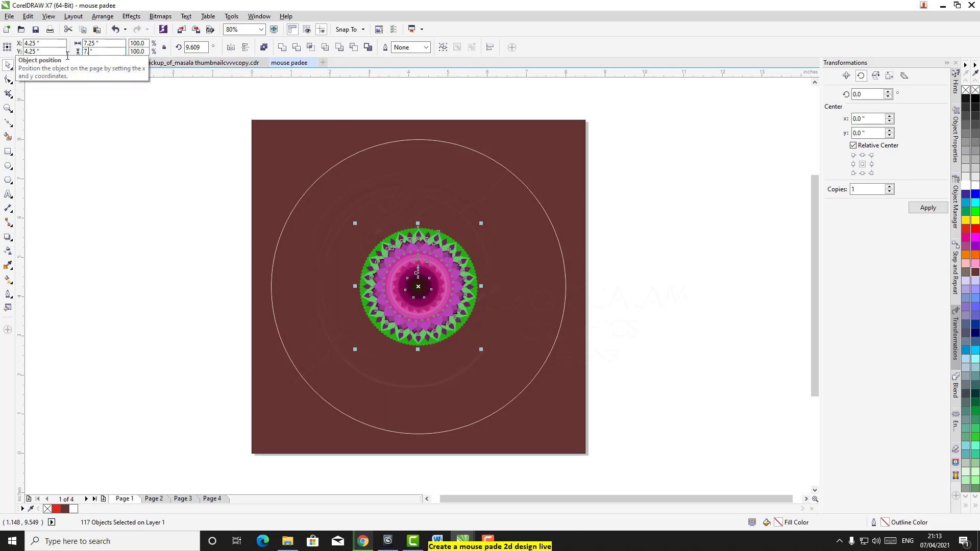
{"action": "type", "text": "25"}
{"action": "key", "text": "Return"}
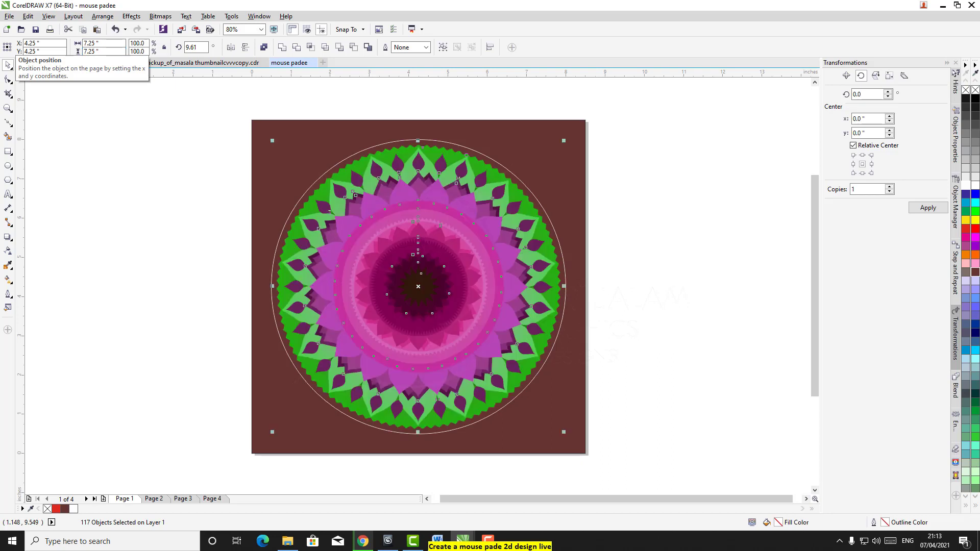
{"action": "left_click", "coordinate": [95, 43]}
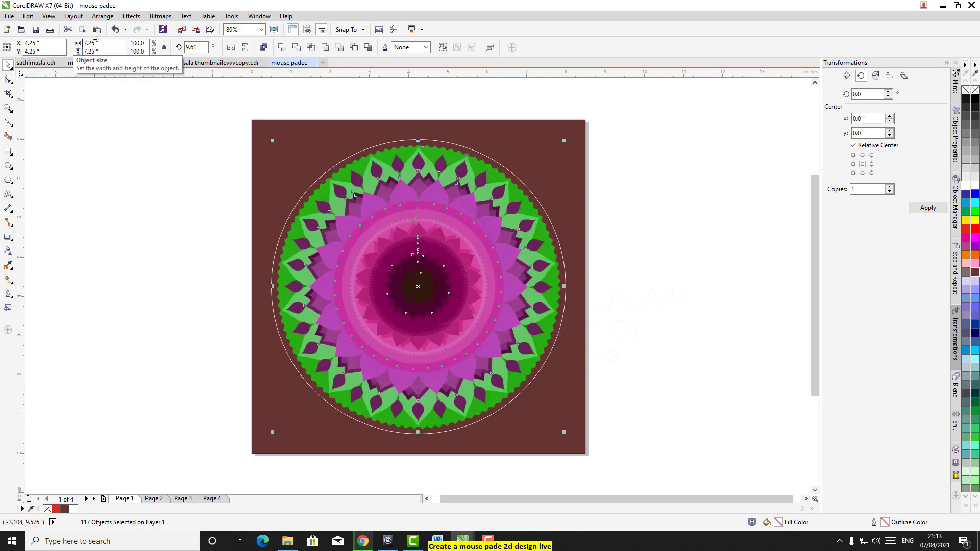
{"action": "left_click", "coordinate": [643, 176]}
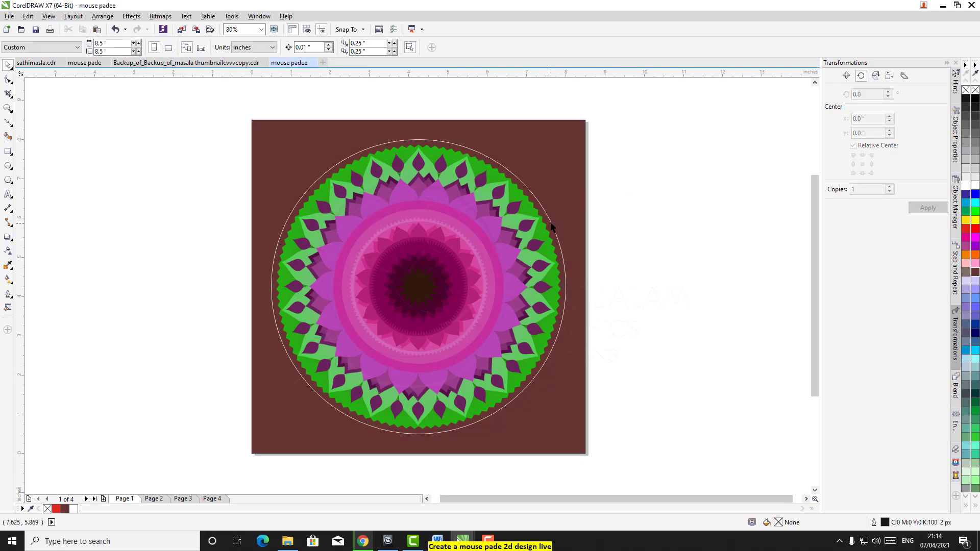
- Fill the circle behind the mandala with white, trying dark blue (C100 M100) as an alternative
{"action": "left_click", "coordinate": [551, 223]}
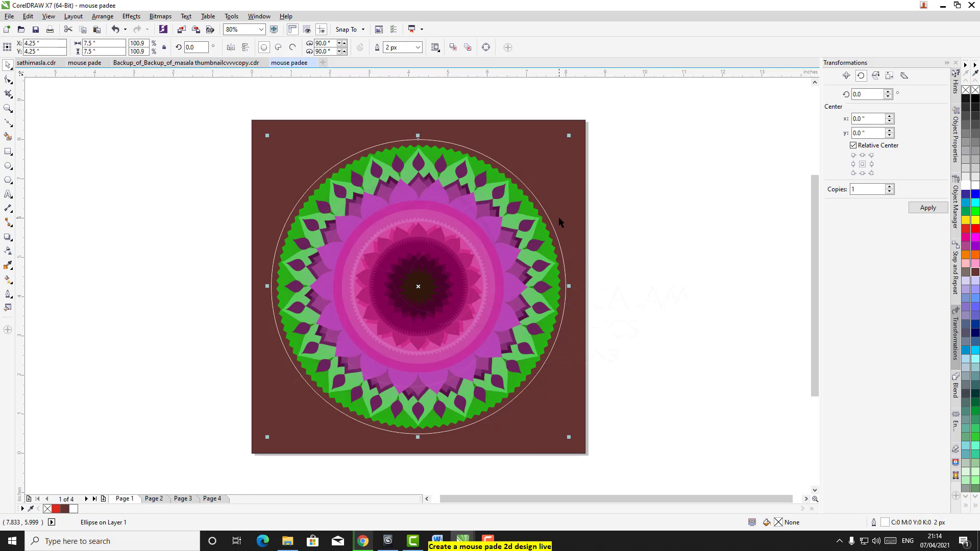
{"action": "left_click", "coordinate": [966, 189]}
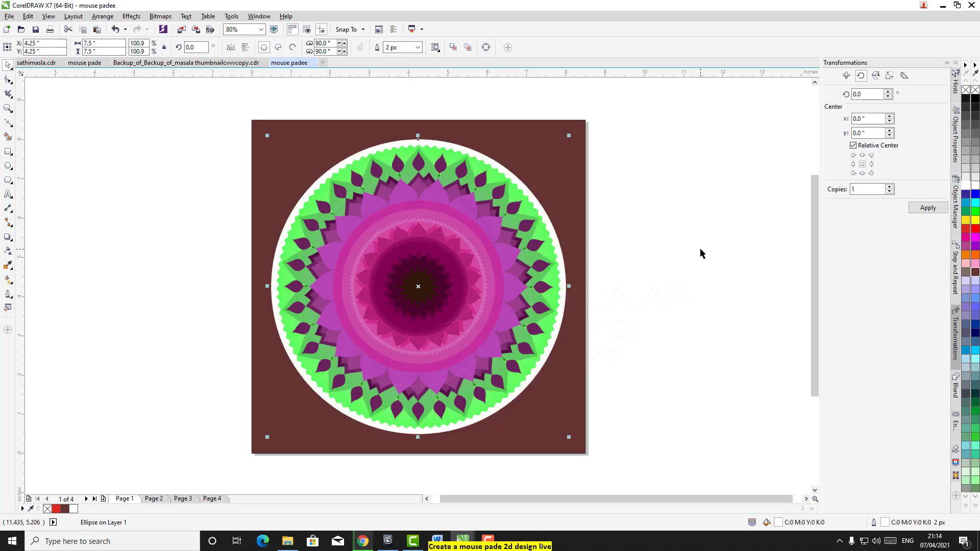
{"action": "left_click", "coordinate": [966, 198]}
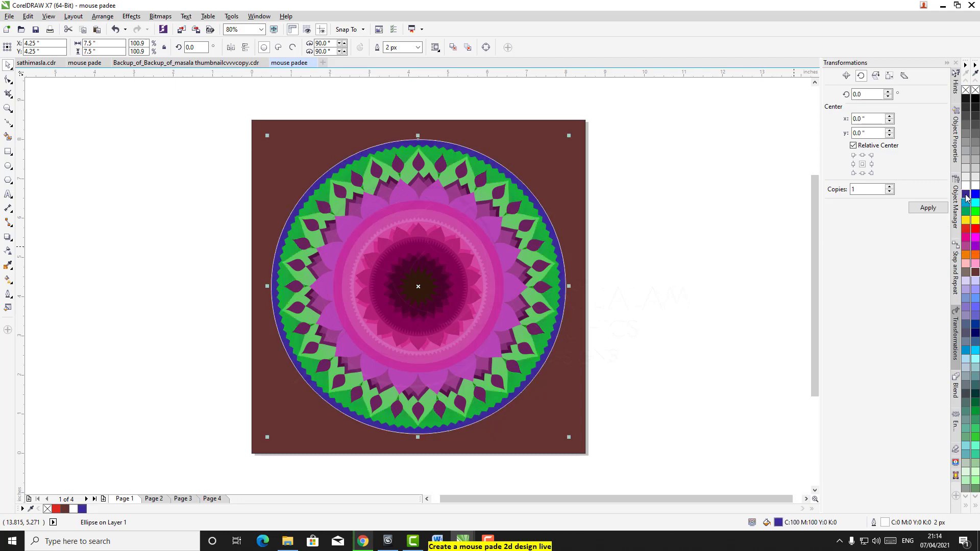
{"action": "left_click", "coordinate": [965, 185]}
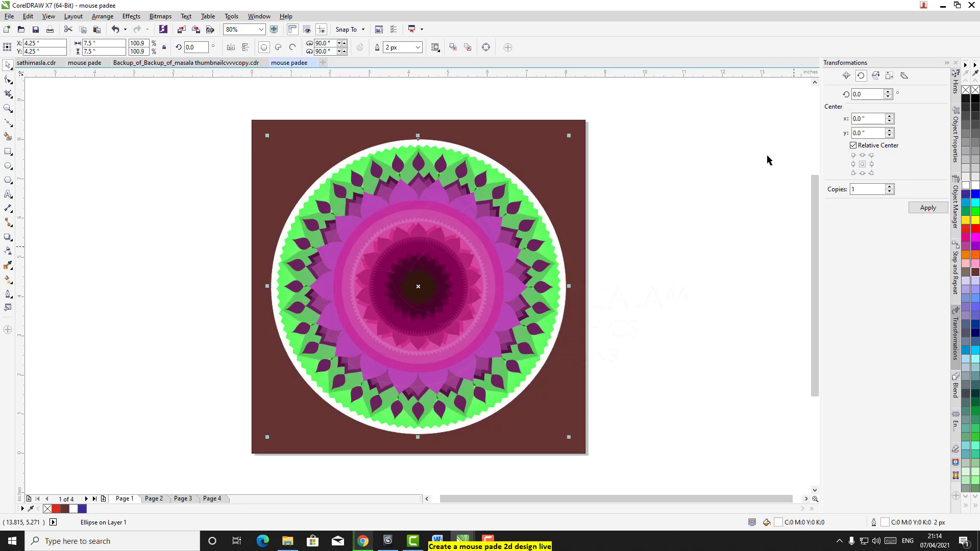
{"action": "left_click", "coordinate": [688, 182]}
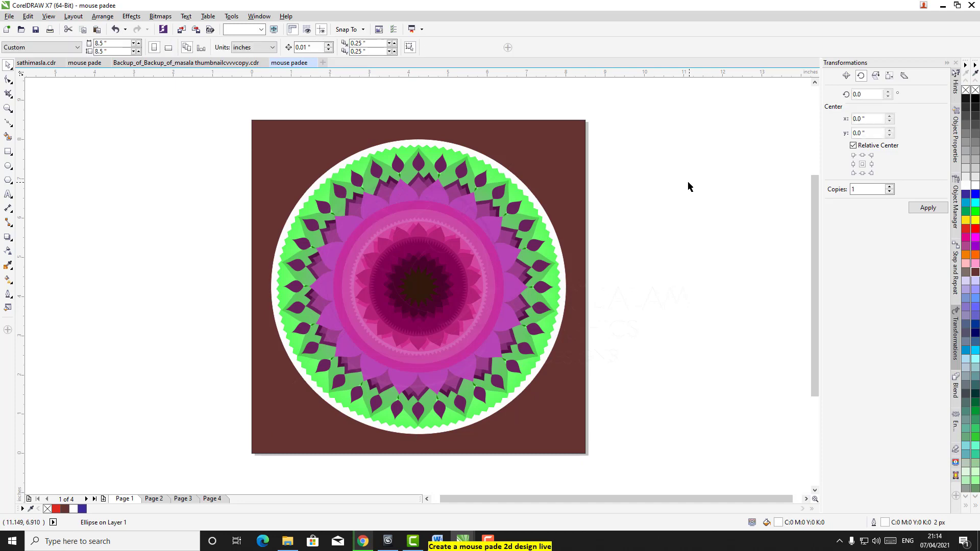
- Set the circle's outline colour to black and enable the outline's Behind fill and Scale with object options
{"action": "left_click", "coordinate": [296, 210]}
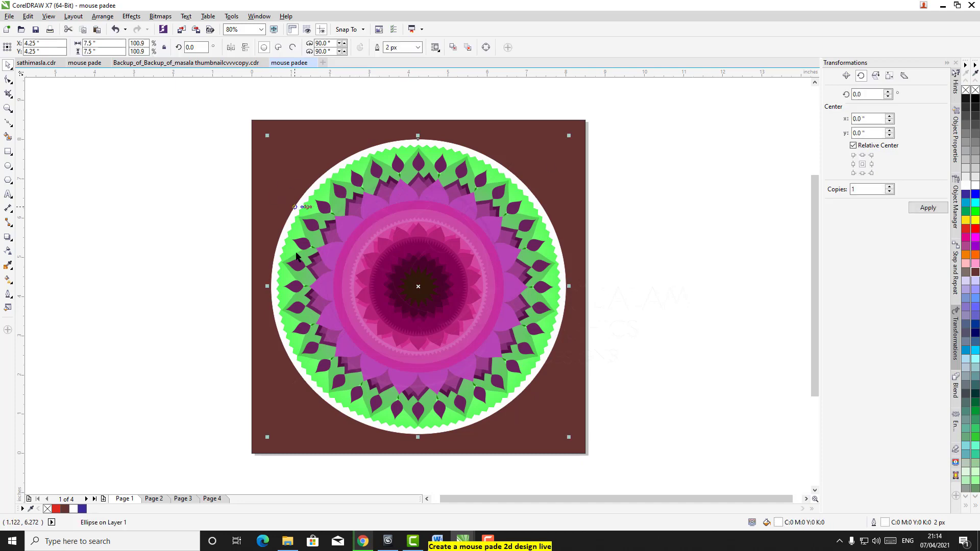
{"action": "double_click", "coordinate": [885, 523]}
{"action": "left_click", "coordinate": [429, 179]}
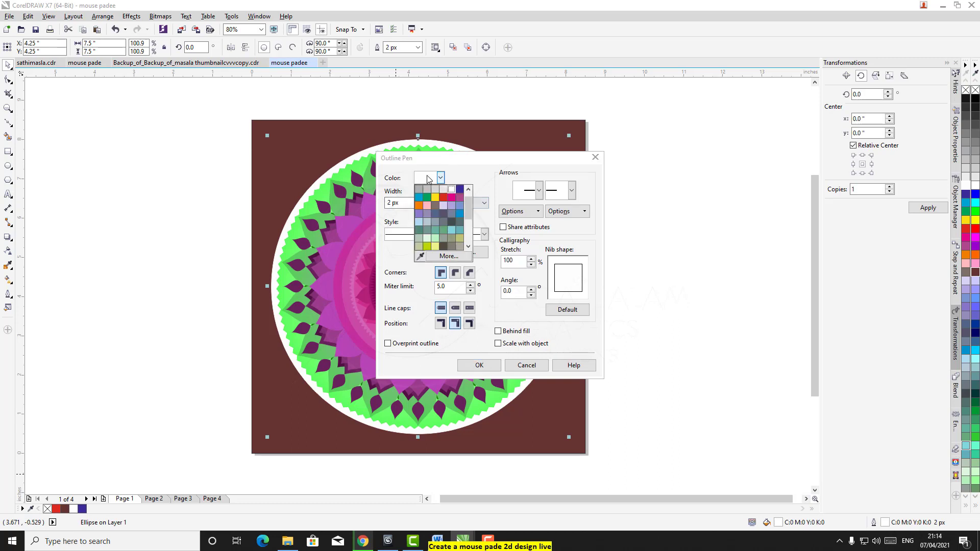
{"action": "left_click_drag", "start_coordinate": [467, 211], "coordinate": [466, 194]}
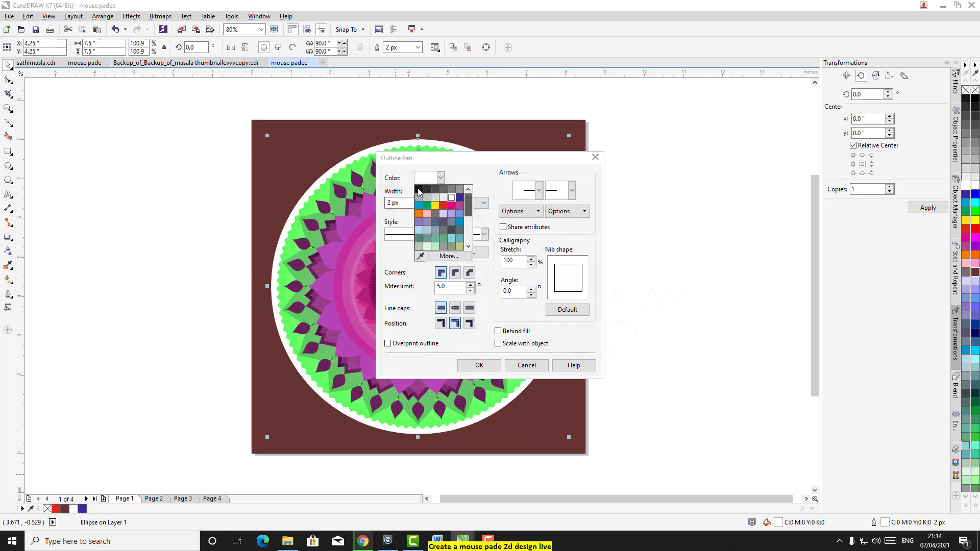
{"action": "left_click", "coordinate": [419, 189]}
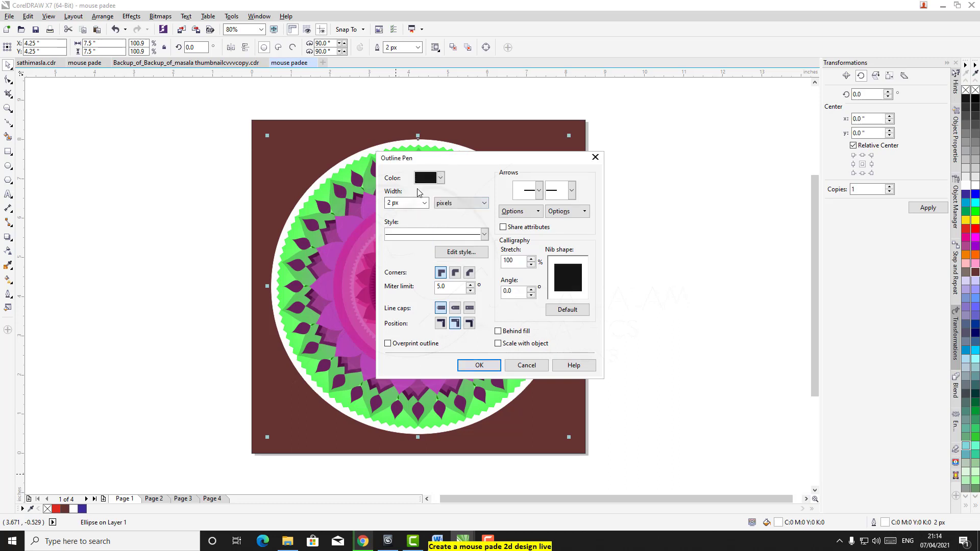
{"action": "left_click", "coordinate": [498, 331]}
{"action": "left_click", "coordinate": [497, 343]}
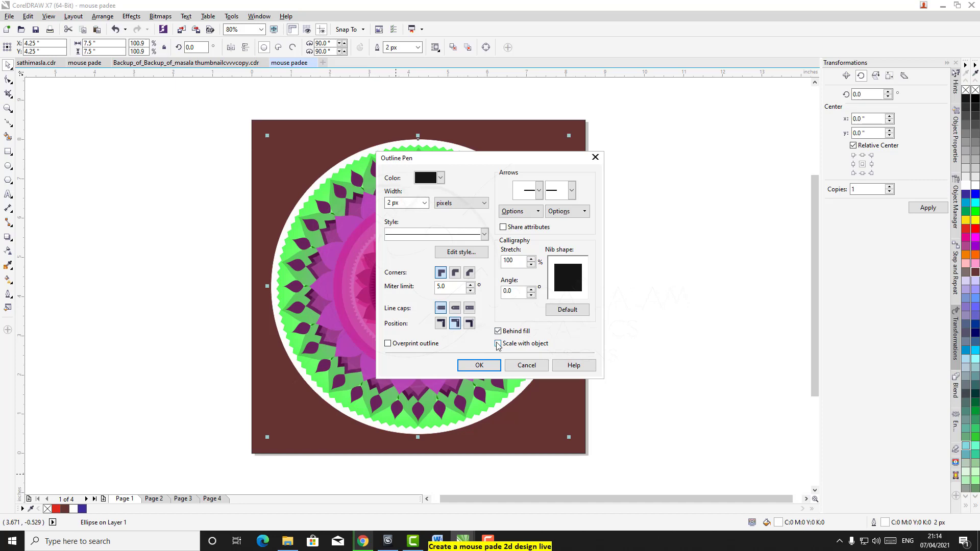
- Give the circle's outline a 4 px width with round corners and round line caps, and apply the outline settings
{"action": "left_click", "coordinate": [424, 202]}
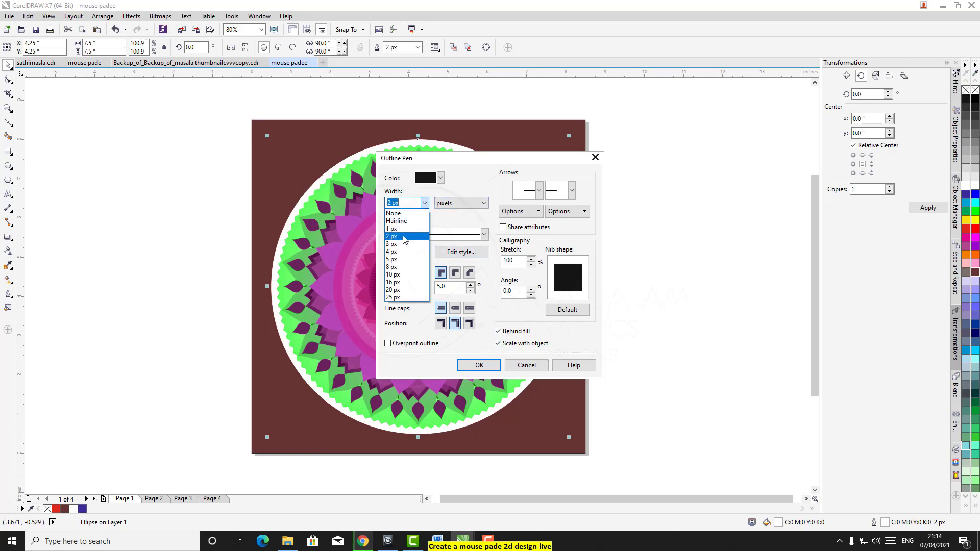
{"action": "left_click", "coordinate": [403, 252]}
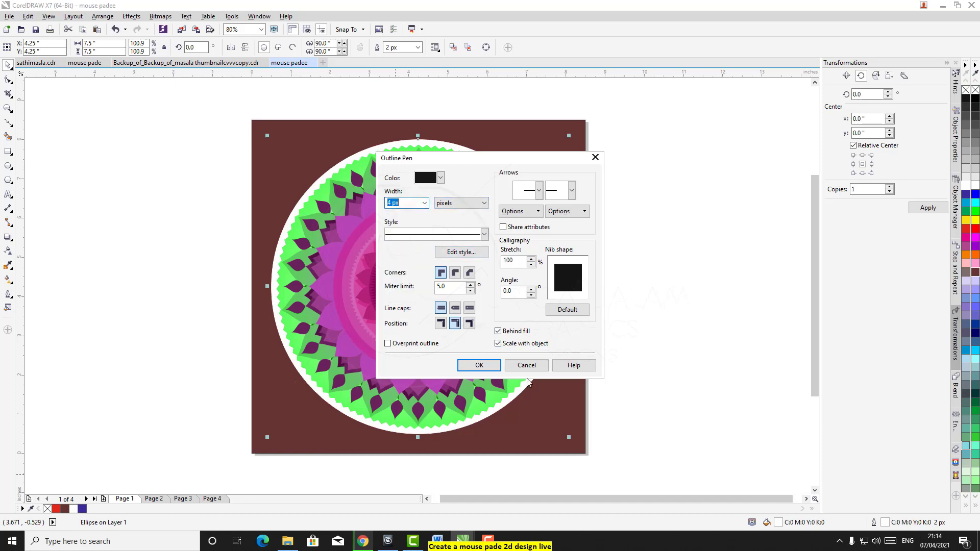
{"action": "left_click", "coordinate": [455, 308]}
{"action": "left_click", "coordinate": [455, 272]}
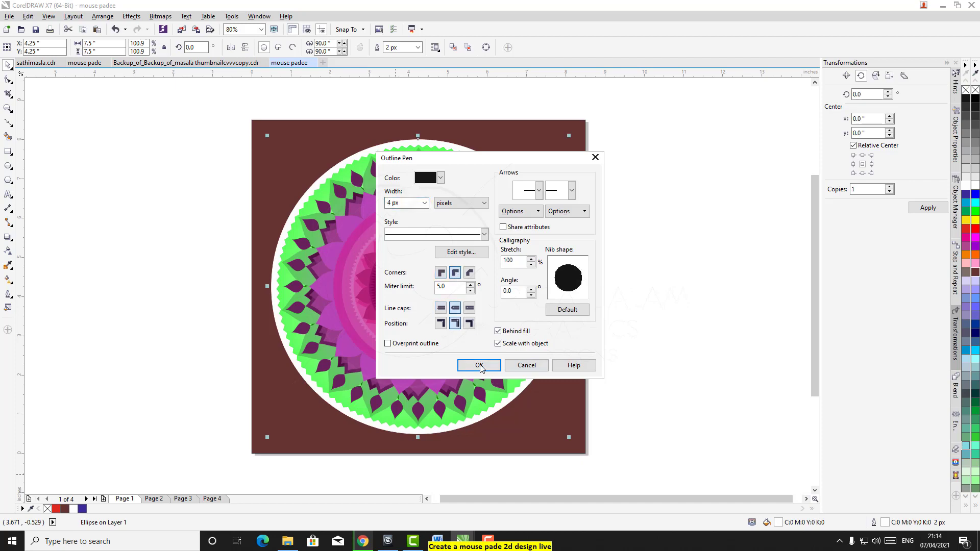
{"action": "left_click", "coordinate": [480, 365]}
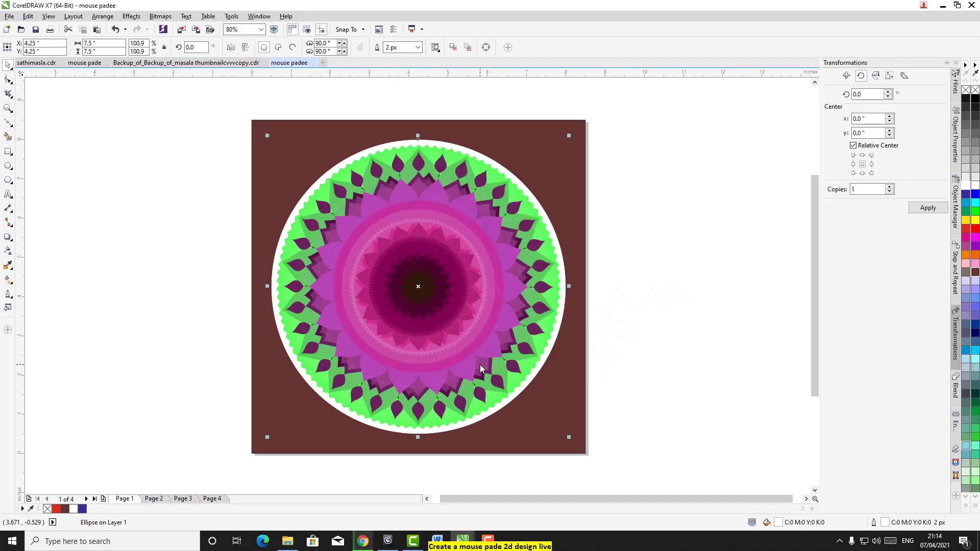
{"action": "left_click", "coordinate": [684, 194]}
{"action": "left_click", "coordinate": [509, 188]}
{"action": "left_click", "coordinate": [684, 176]}
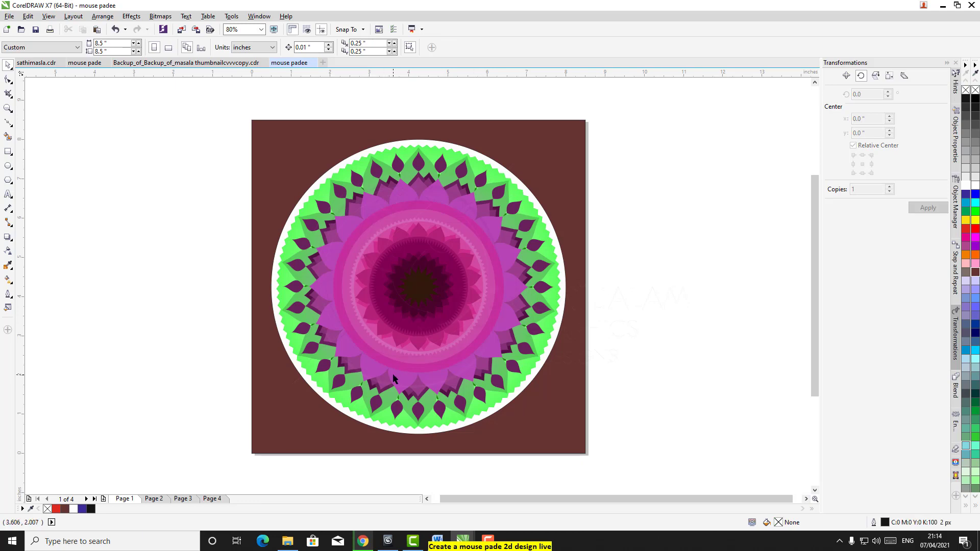
- Fill the square page background rectangle with black (K100)
{"action": "left_click", "coordinate": [570, 146]}
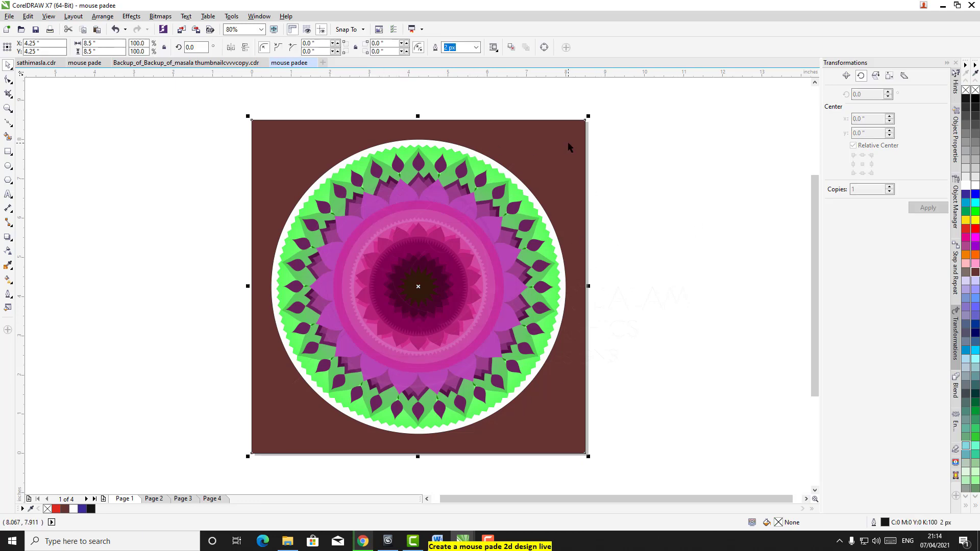
{"action": "left_click", "coordinate": [966, 99]}
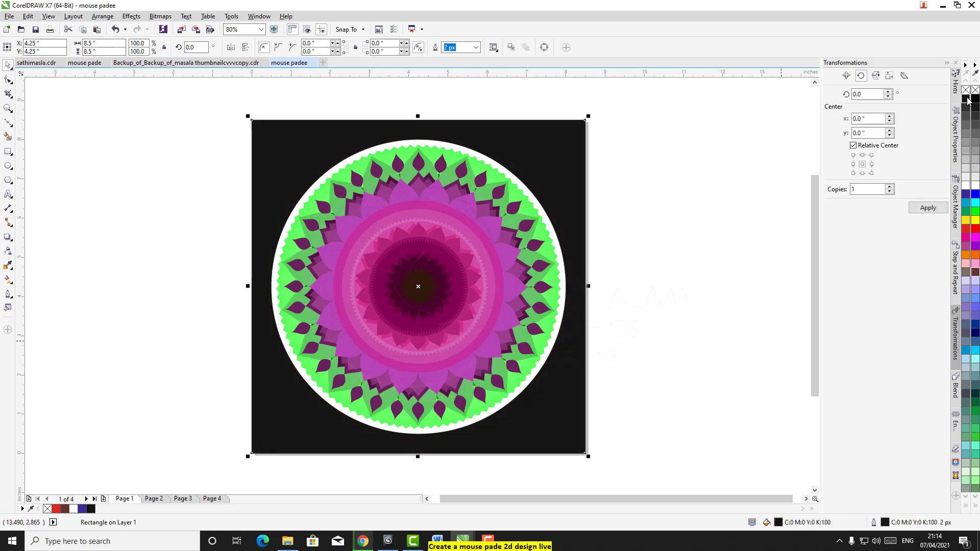
{"action": "left_click", "coordinate": [706, 250]}
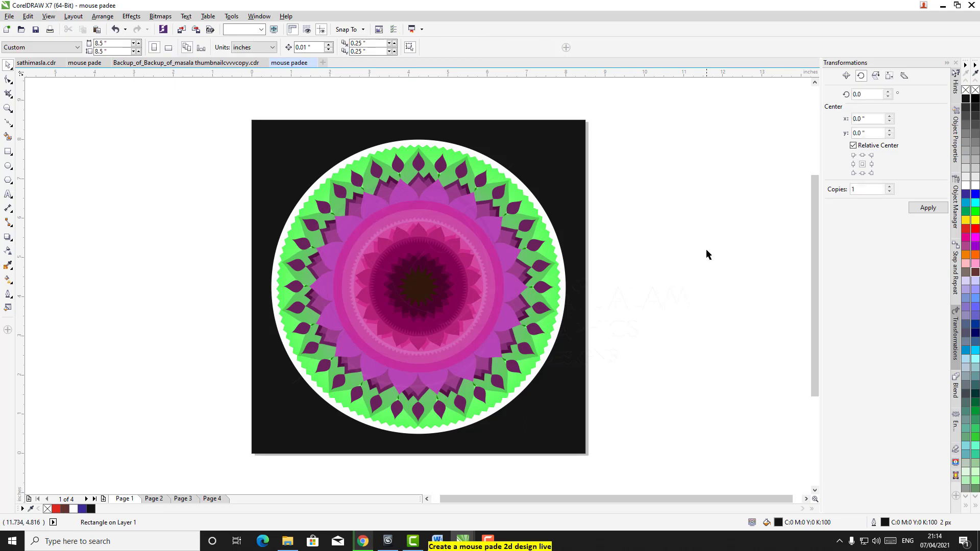
{"action": "left_click", "coordinate": [300, 194]}
{"action": "left_click", "coordinate": [706, 185]}
{"action": "left_click", "coordinate": [541, 226]}
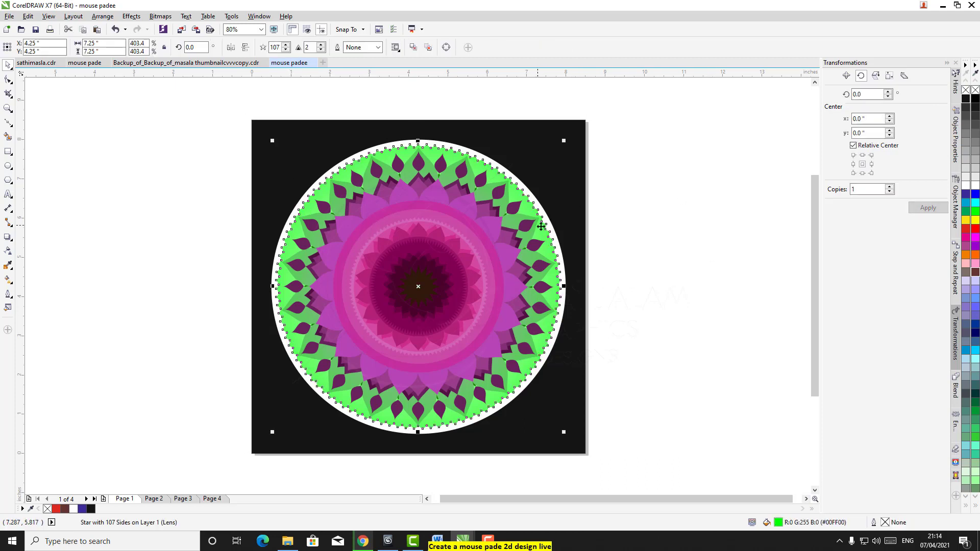
{"action": "left_click", "coordinate": [668, 204]}
{"action": "left_click_drag", "start_coordinate": [736, 135], "coordinate": [220, 443]}
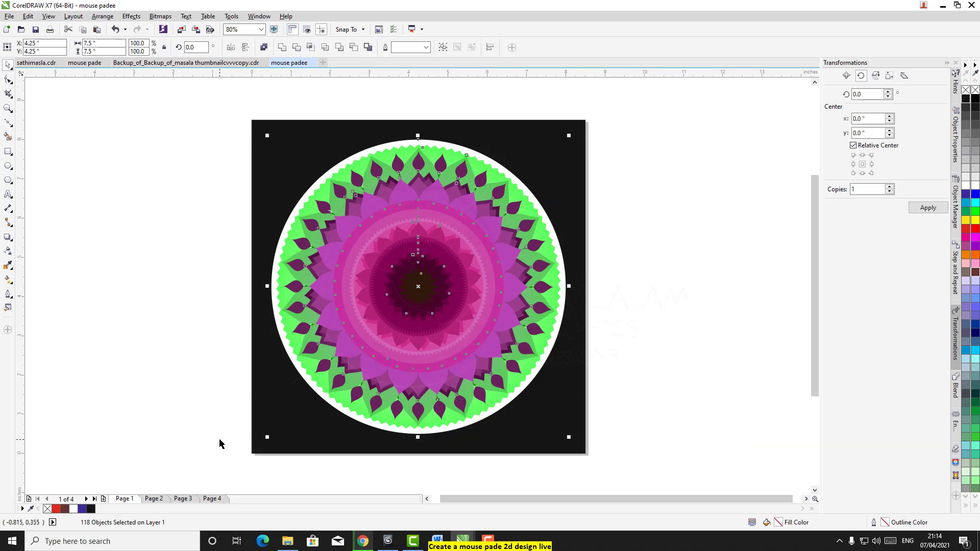
{"action": "left_click", "coordinate": [684, 233]}
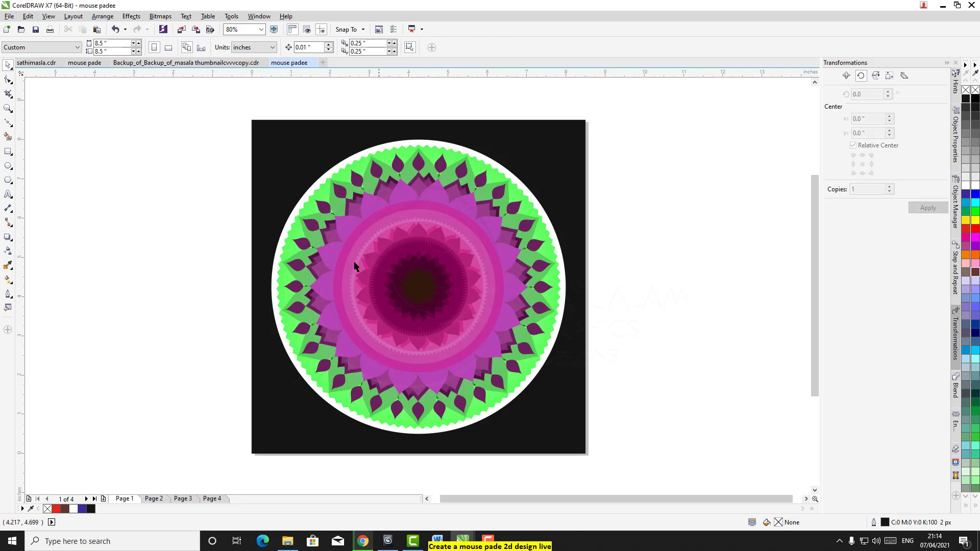
{"action": "left_click", "coordinate": [403, 294]}
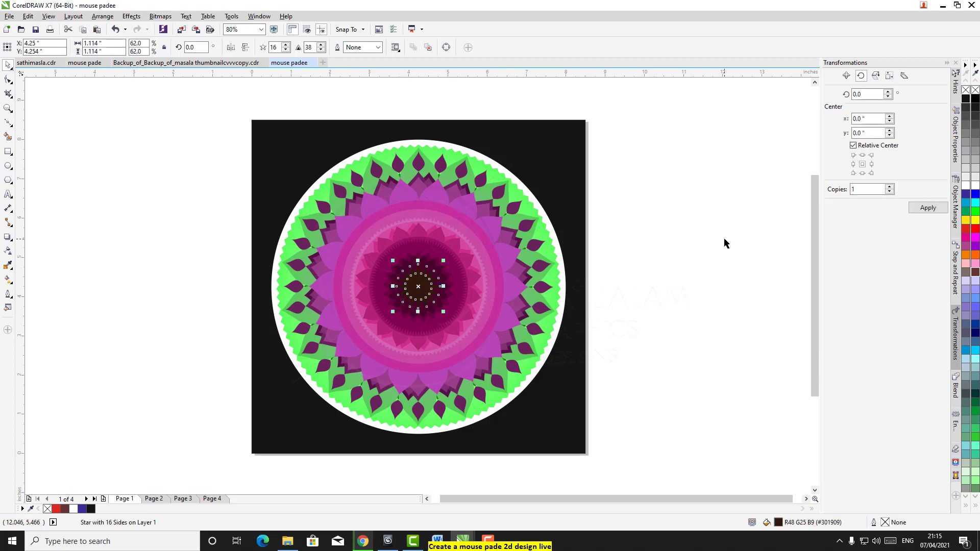
{"action": "left_click", "coordinate": [616, 261]}
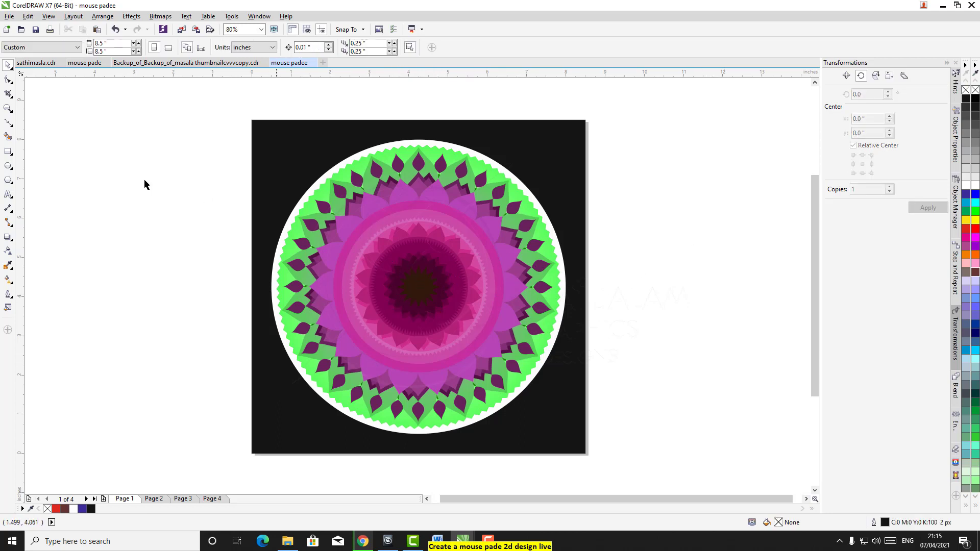
- Add the artistic text "live design" in 24 pt Arial on the empty area beside the black square's lower left part
{"action": "left_click", "coordinate": [8, 194]}
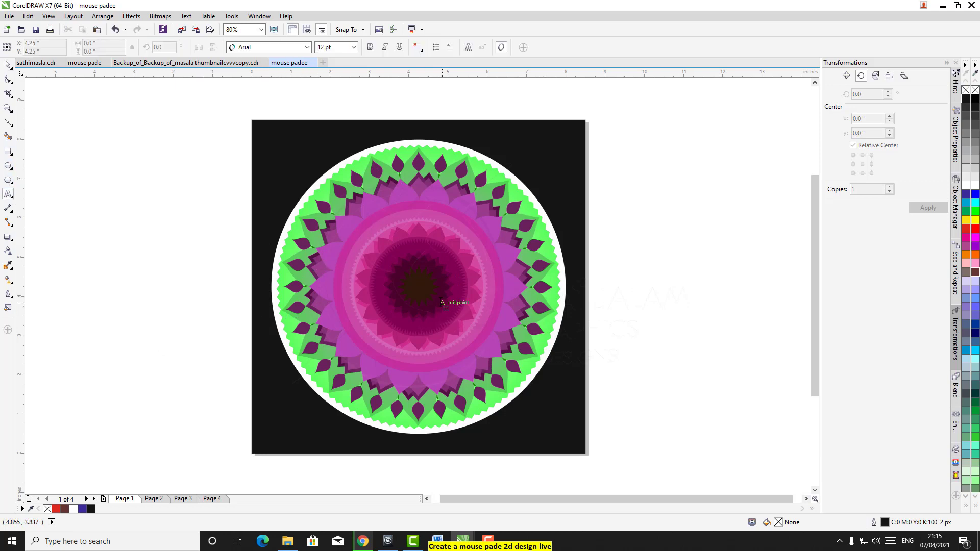
{"action": "left_click", "coordinate": [164, 331]}
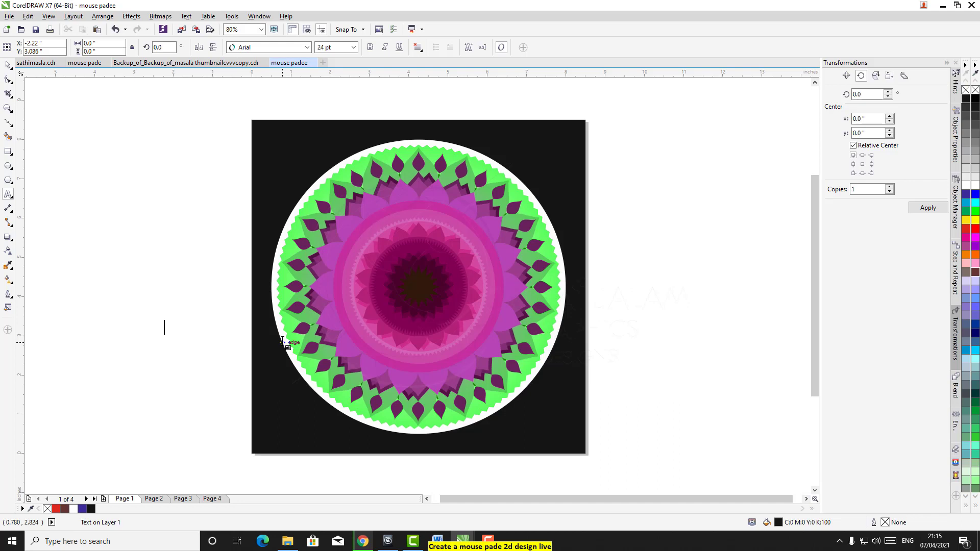
{"action": "type", "text": "live design"}
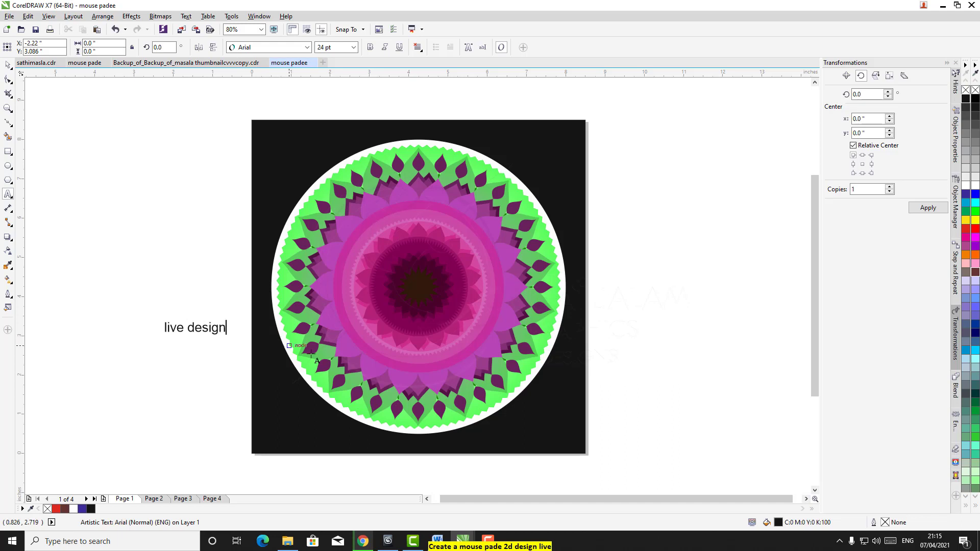
- Change the case of the "live design" text with the Title Case option
{"action": "key", "text": "Escape"}
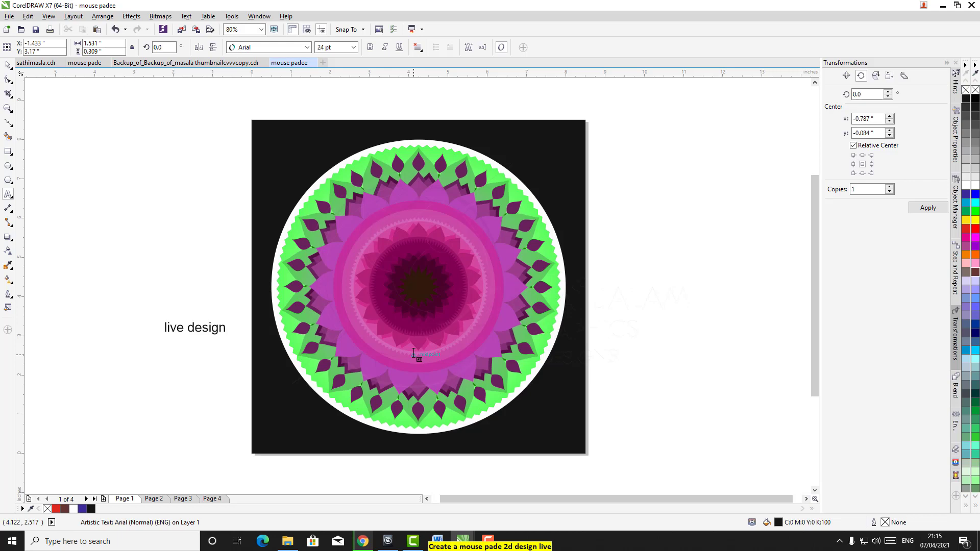
{"action": "key", "text": "shift+F3"}
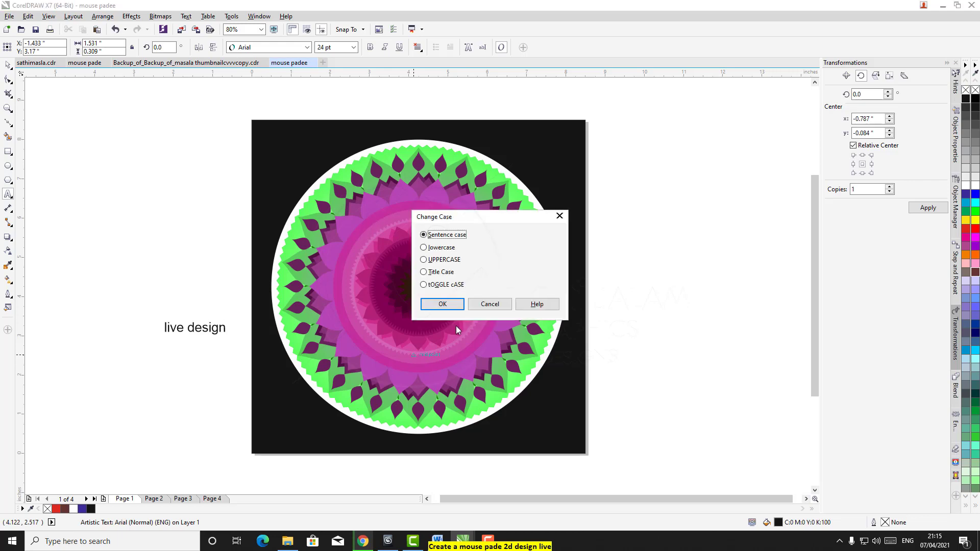
{"action": "left_click", "coordinate": [424, 260]}
{"action": "left_click", "coordinate": [424, 272]}
{"action": "left_click", "coordinate": [437, 306]}
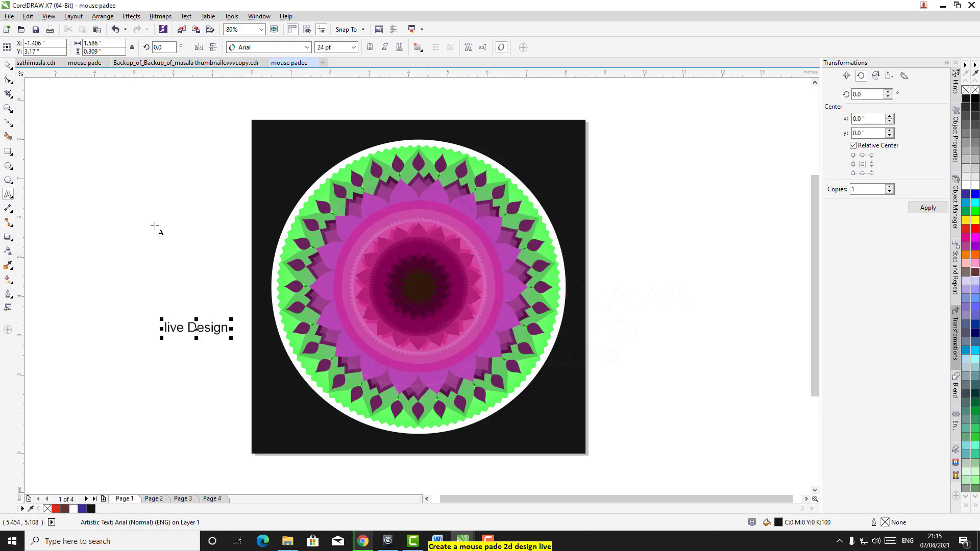
- Move the text onto the mandala below its centre and format it in 48 pt Hobo Std
{"action": "left_click_drag", "start_coordinate": [198, 328], "coordinate": [425, 354]}
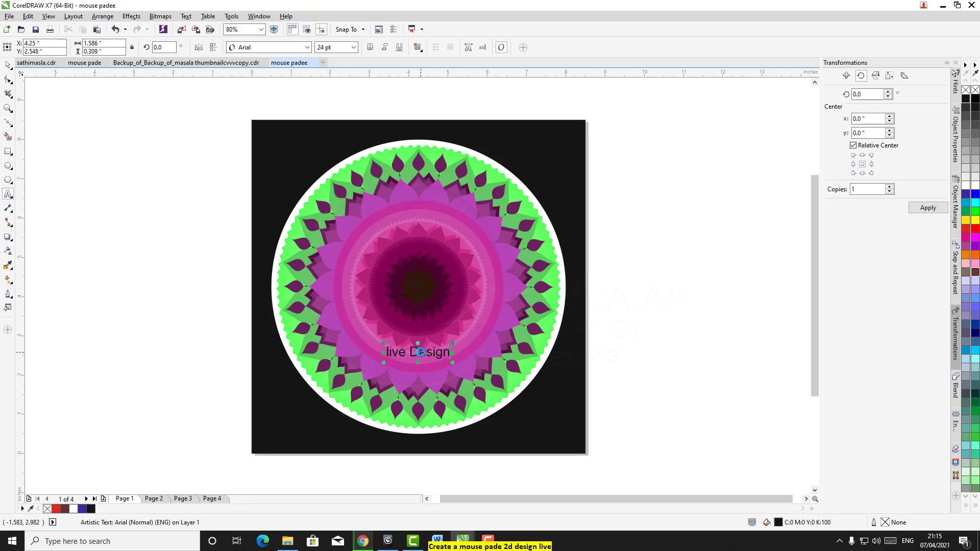
{"action": "key", "text": "ctrl+a"}
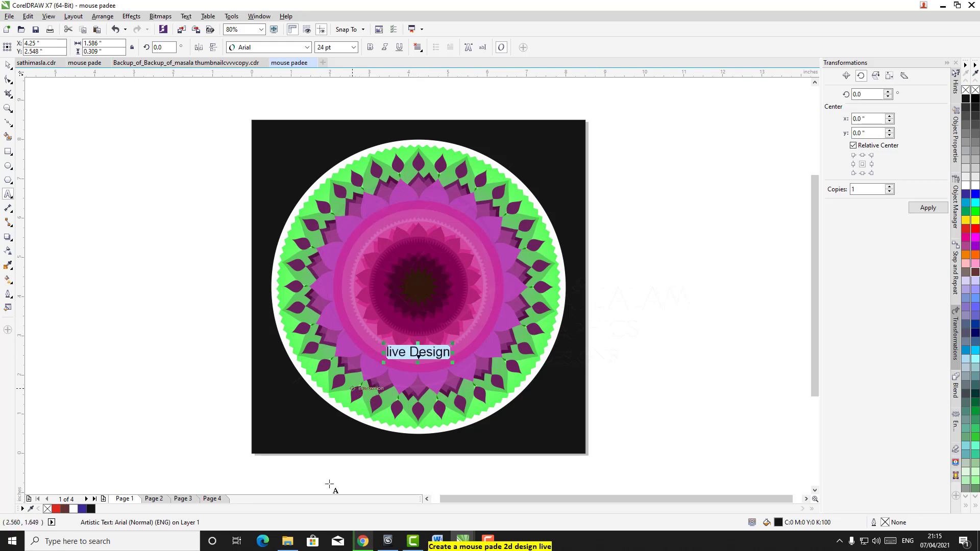
{"action": "left_click", "coordinate": [353, 47]}
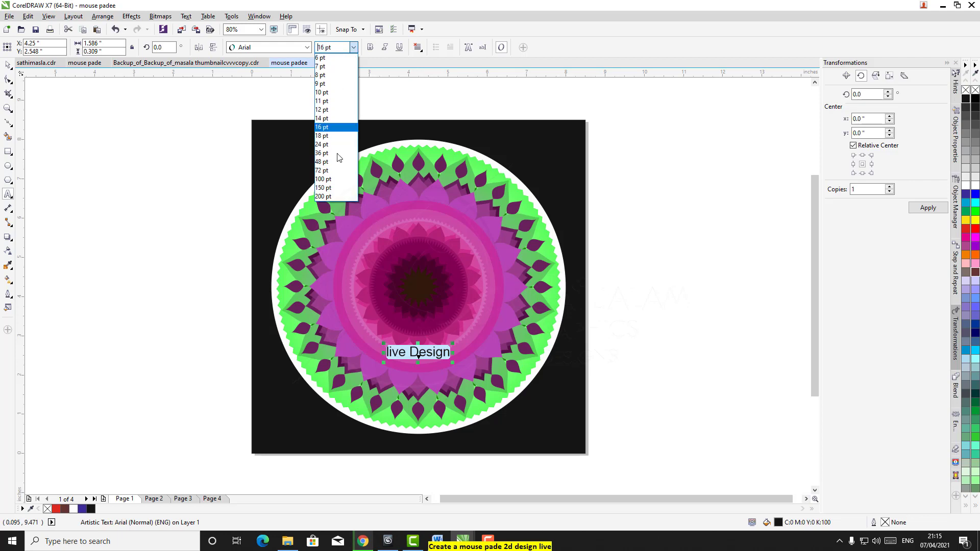
{"action": "left_click", "coordinate": [326, 163]}
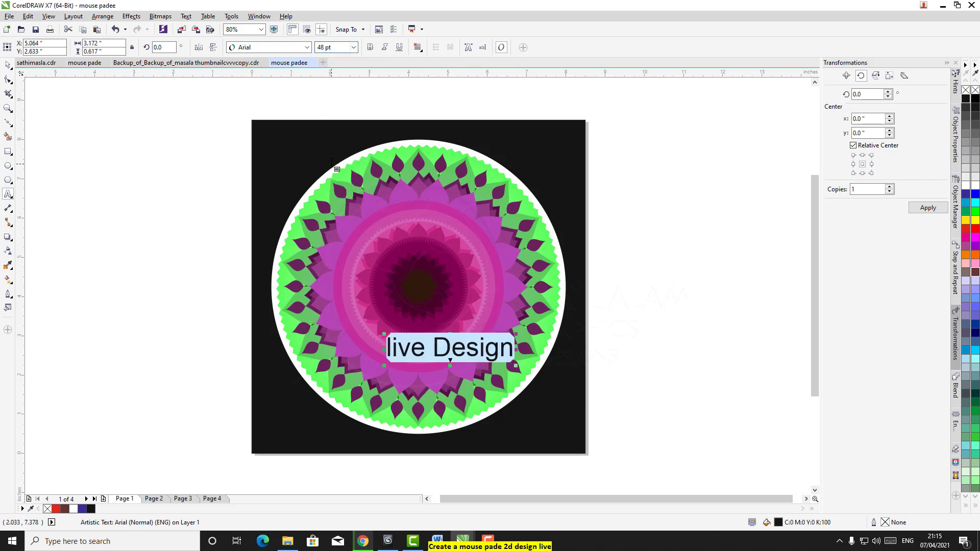
{"action": "left_click", "coordinate": [307, 47]}
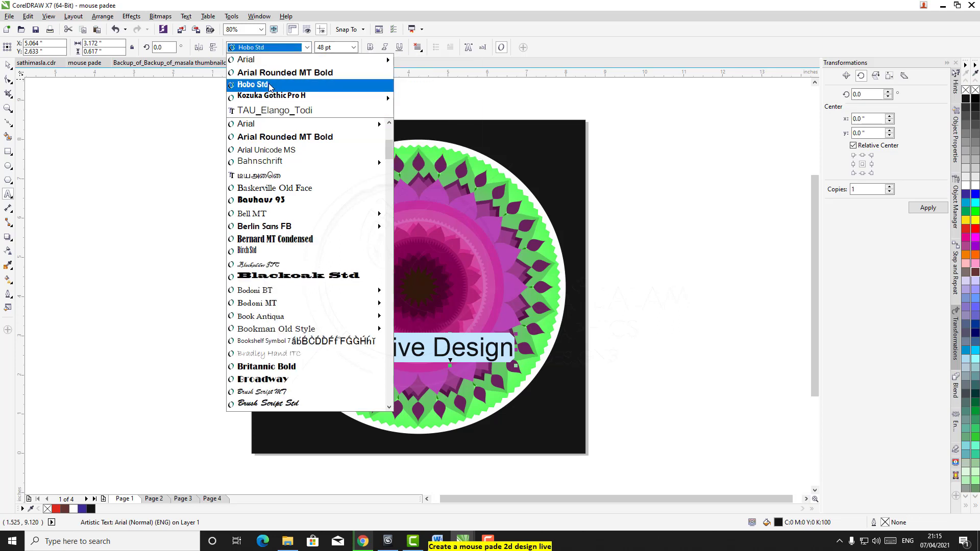
{"action": "left_click", "coordinate": [269, 84]}
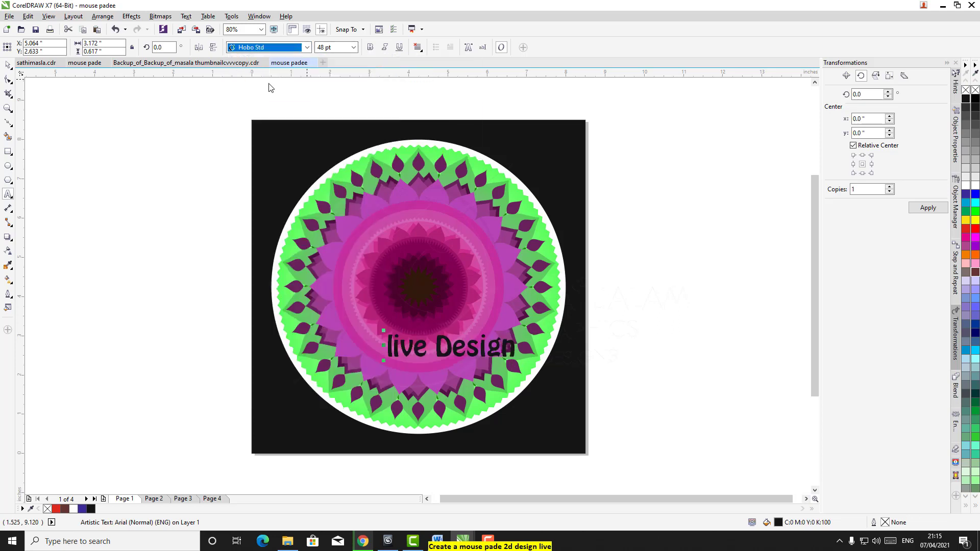
- Move the text up closer to the mandala's centre and set its alignment to Center
{"action": "left_click", "coordinate": [8, 65]}
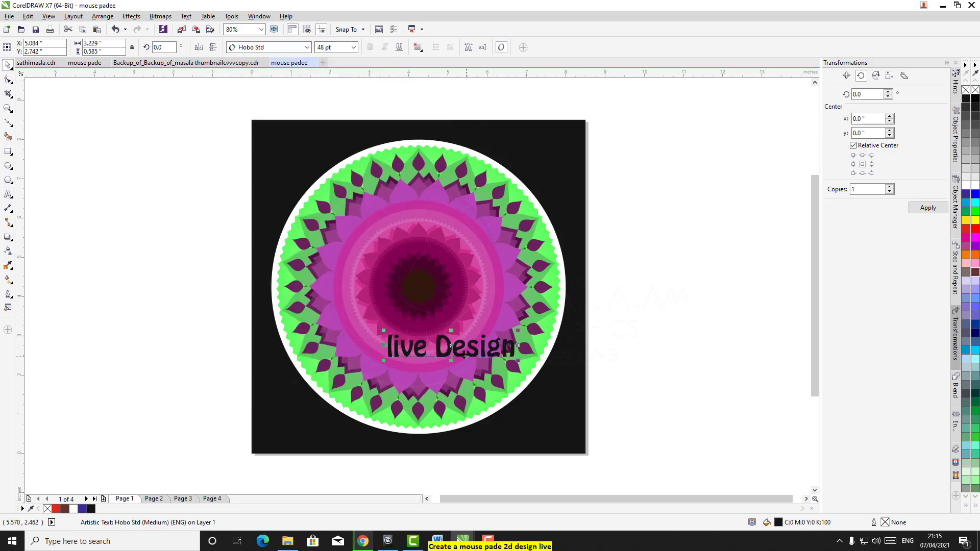
{"action": "left_click_drag", "start_coordinate": [452, 345], "coordinate": [440, 312]}
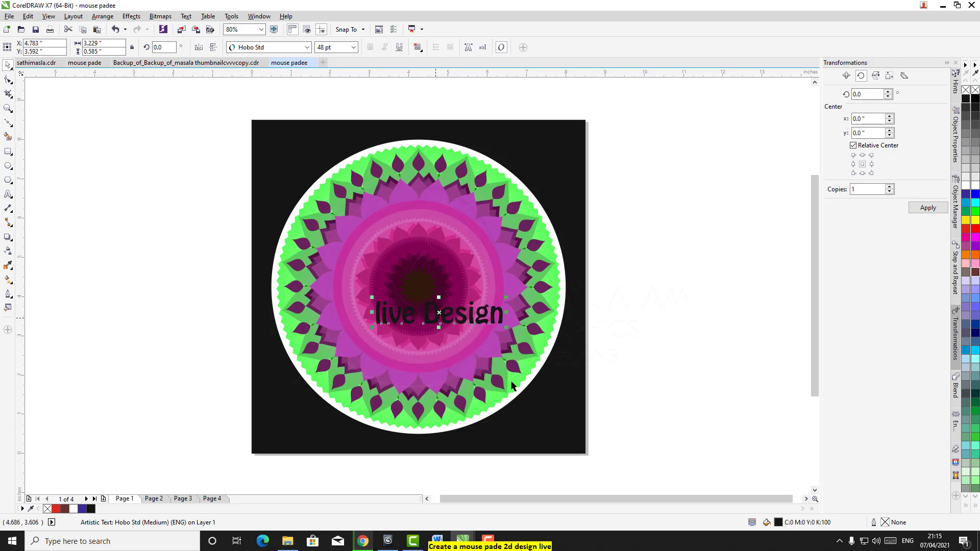
{"action": "left_click", "coordinate": [418, 47]}
{"action": "left_click", "coordinate": [429, 71]}
{"action": "left_click", "coordinate": [417, 47]}
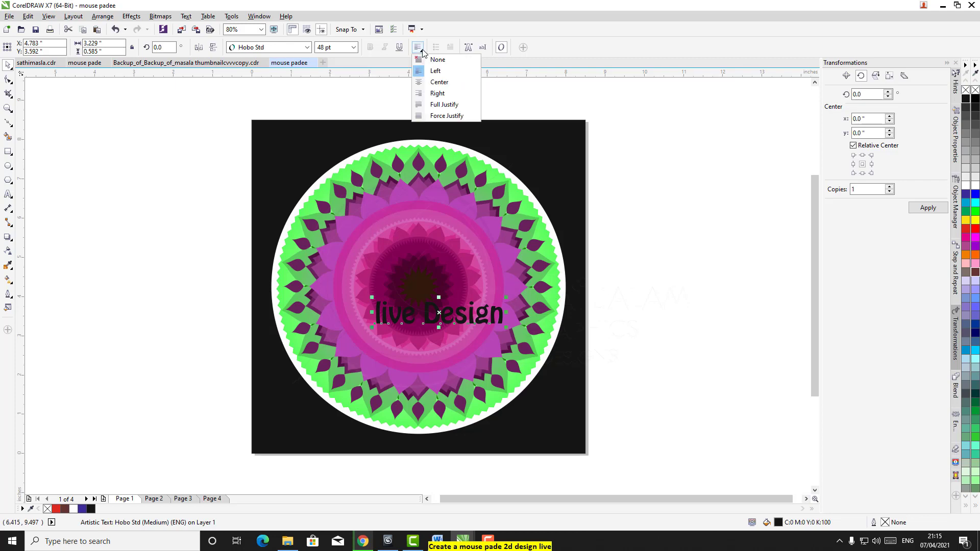
{"action": "left_click", "coordinate": [431, 80]}
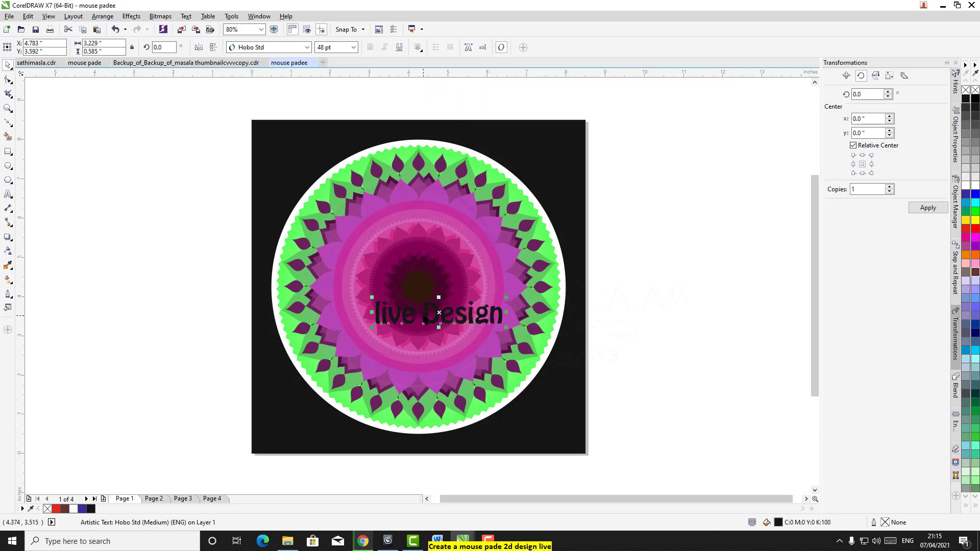
- Break the text into two lines, with "live" above "Design"
{"action": "left_click", "coordinate": [423, 316]}
{"action": "left_click", "coordinate": [716, 261]}
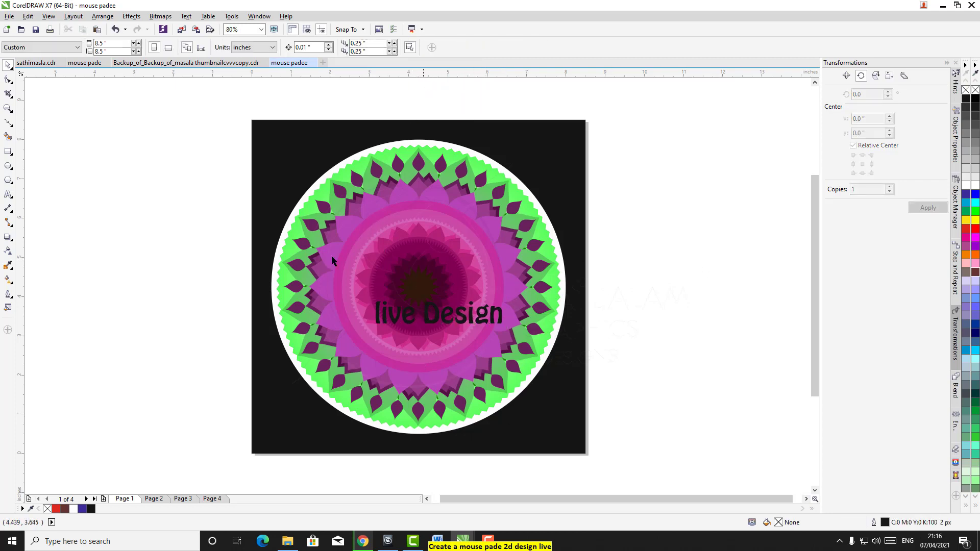
{"action": "left_click", "coordinate": [8, 194]}
{"action": "left_click", "coordinate": [424, 314]}
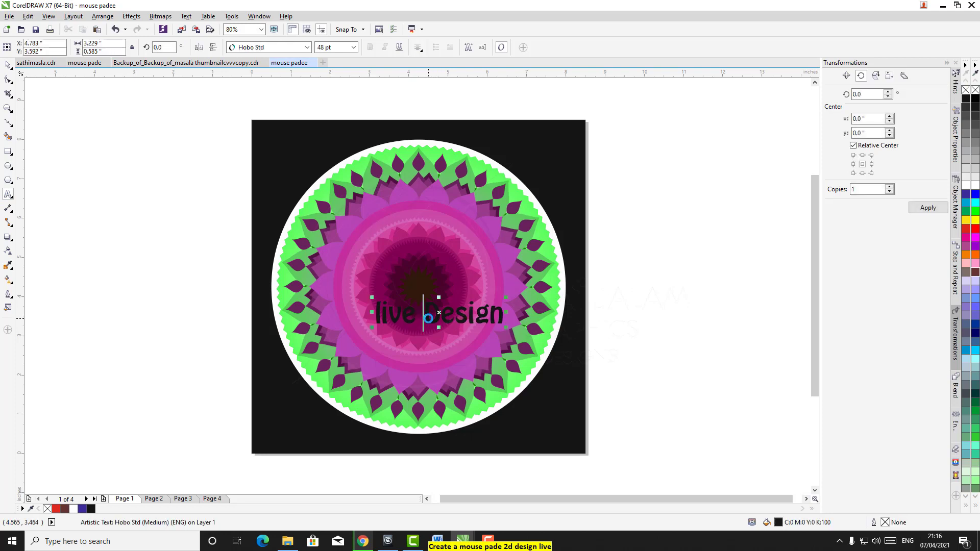
{"action": "key", "text": "Return"}
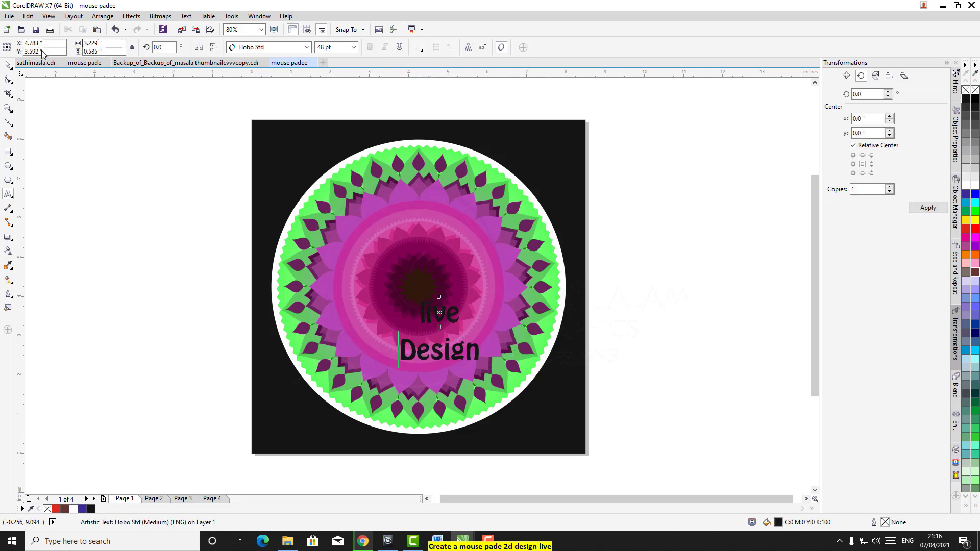
- Scale the two-line text down to about 33 pt at the left of the mandala's centre and place a copy at its right
{"action": "left_click", "coordinate": [8, 66]}
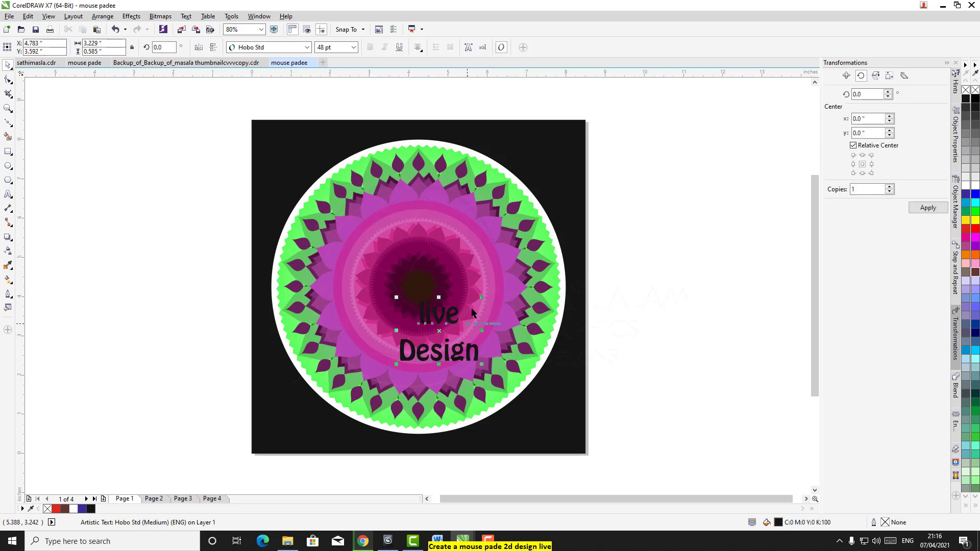
{"action": "left_click_drag", "start_coordinate": [480, 297], "coordinate": [358, 284]}
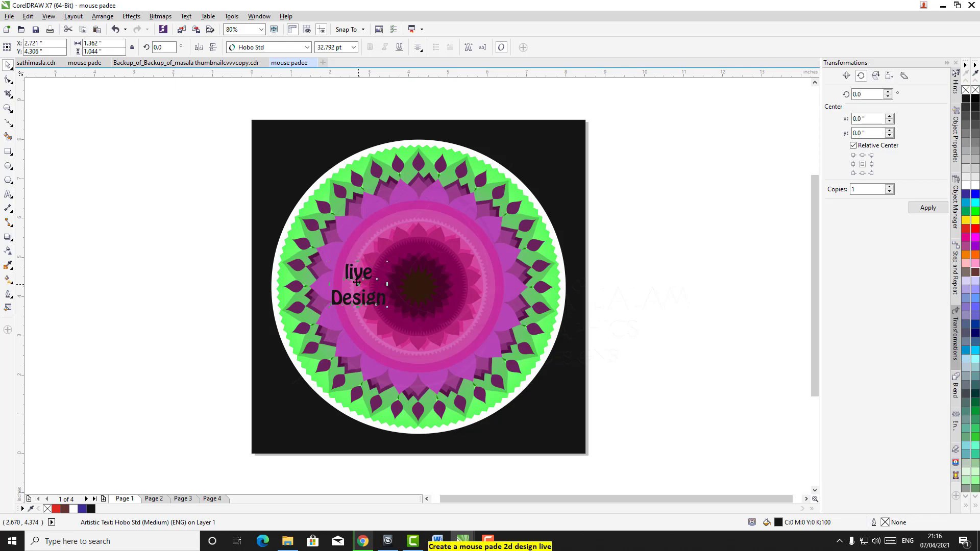
{"action": "left_click_drag", "start_coordinate": [359, 284], "coordinate": [489, 283]}
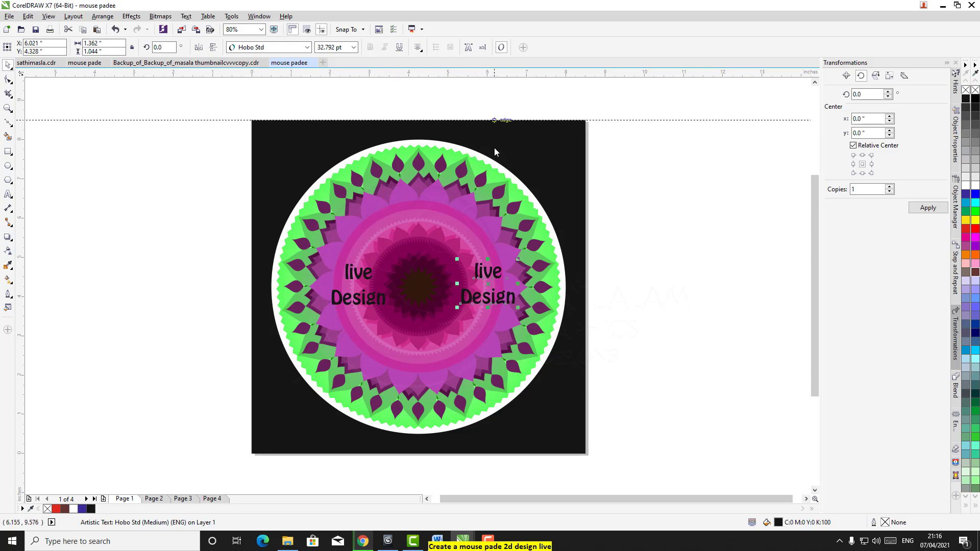
- Place a horizontal guideline at the baseline of the left "Design" and nudge the right copy down 0.02 inches to line up with it
{"action": "left_click_drag", "start_coordinate": [491, 305], "coordinate": [491, 305]}
{"action": "scroll", "coordinate": [356, 306], "scroll_direction": "up", "scroll_amount": 4}
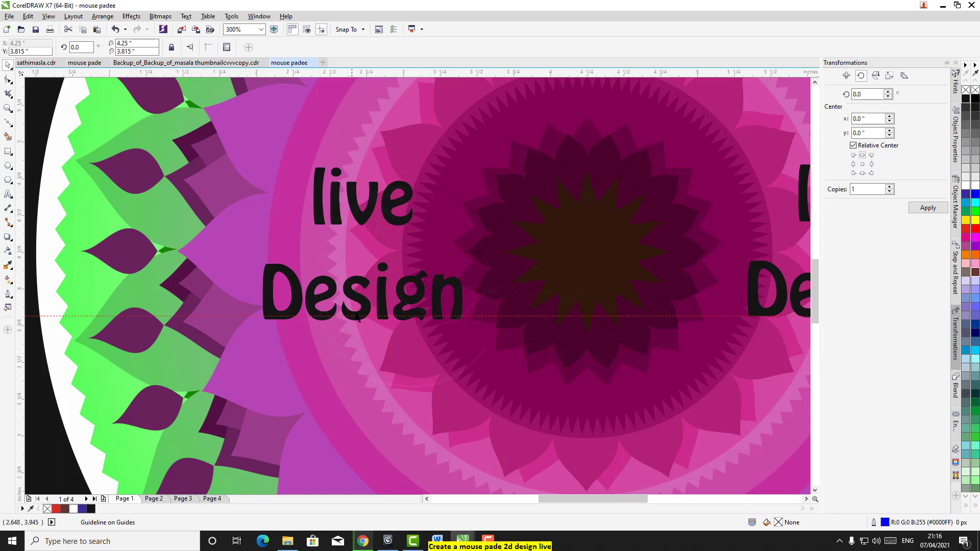
{"action": "left_click_drag", "start_coordinate": [365, 317], "coordinate": [369, 321]}
{"action": "left_click", "coordinate": [354, 215]}
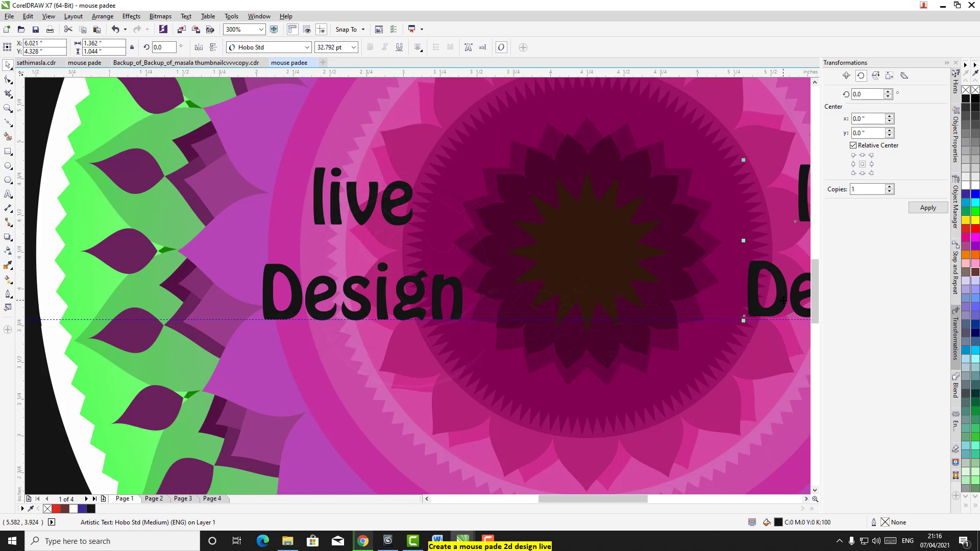
{"action": "key", "text": "Down"}
{"action": "key", "text": "Down"}
{"action": "key", "text": "ctrl+Up"}
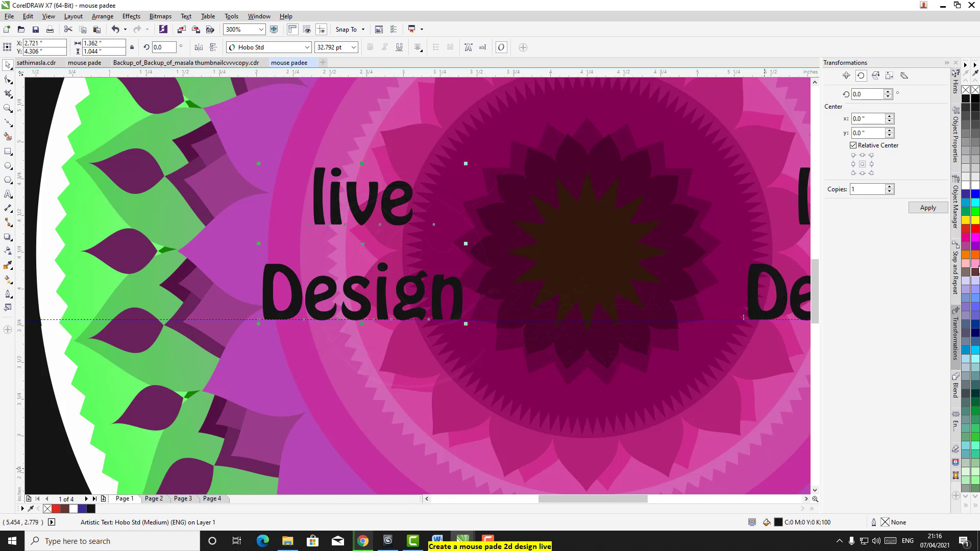
- Fill both "live Design" texts with white
{"action": "left_click", "coordinate": [965, 186]}
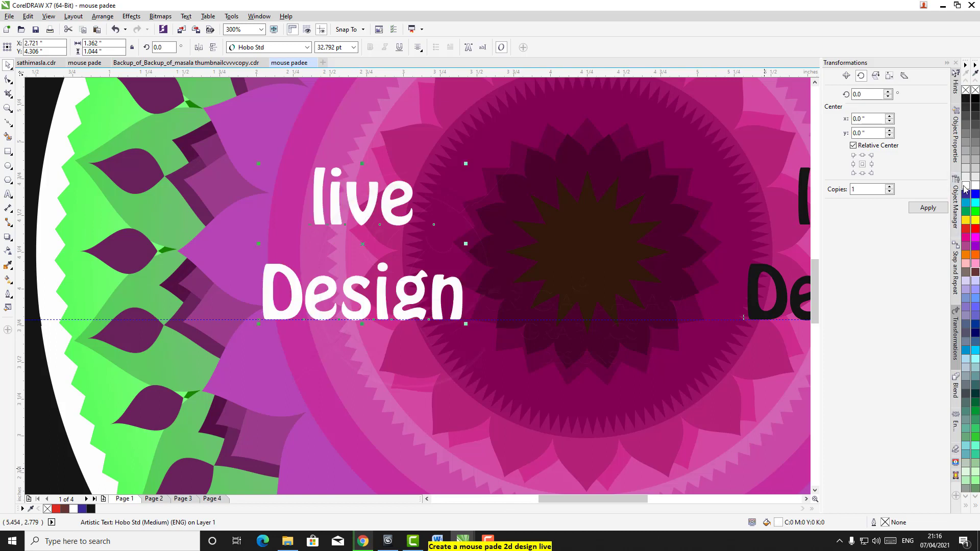
{"action": "left_click", "coordinate": [775, 314]}
{"action": "left_click", "coordinate": [965, 186]}
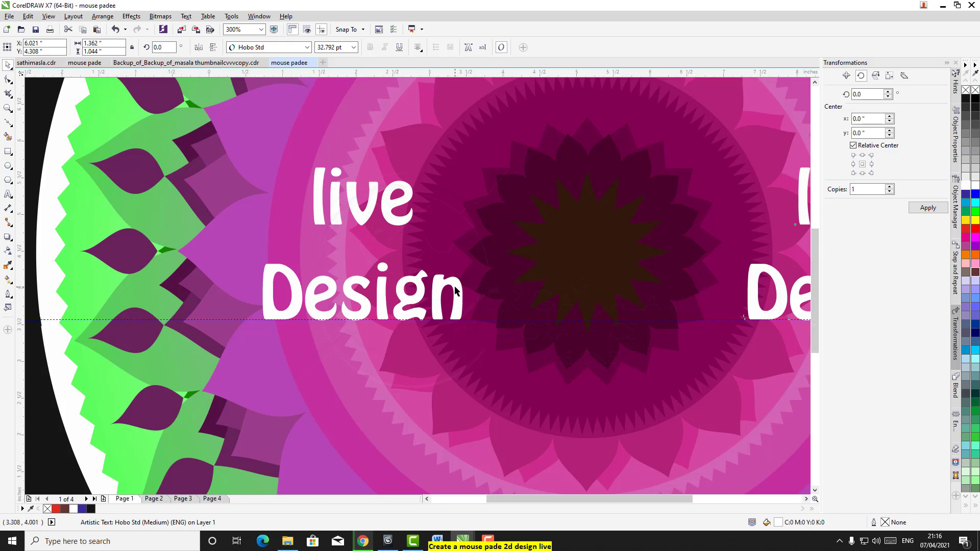
- Move the left text to the mandala's upper left and the right copy to its lower right, scaling the copy down
{"action": "scroll", "coordinate": [460, 290], "scroll_direction": "down", "scroll_amount": 2}
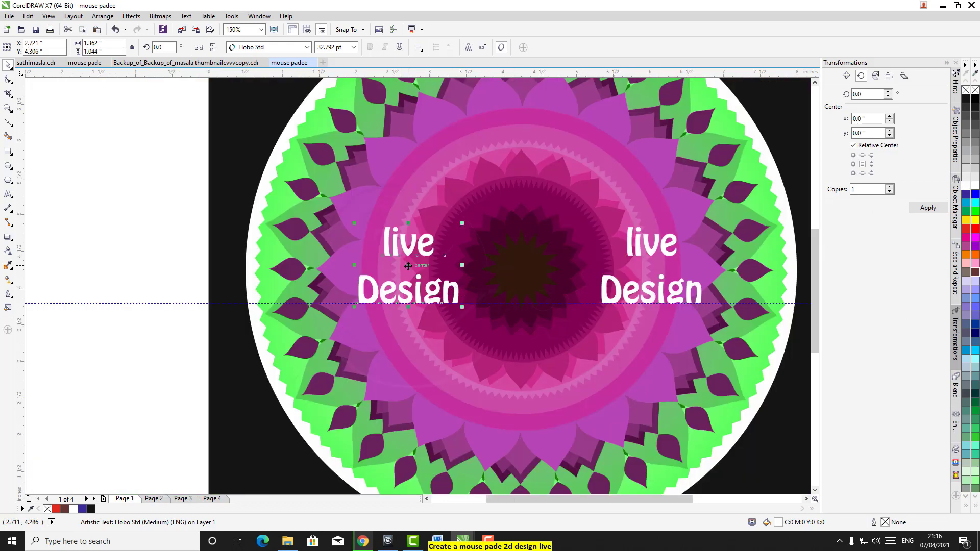
{"action": "left_click_drag", "start_coordinate": [415, 266], "coordinate": [406, 191]}
{"action": "left_click", "coordinate": [651, 252]}
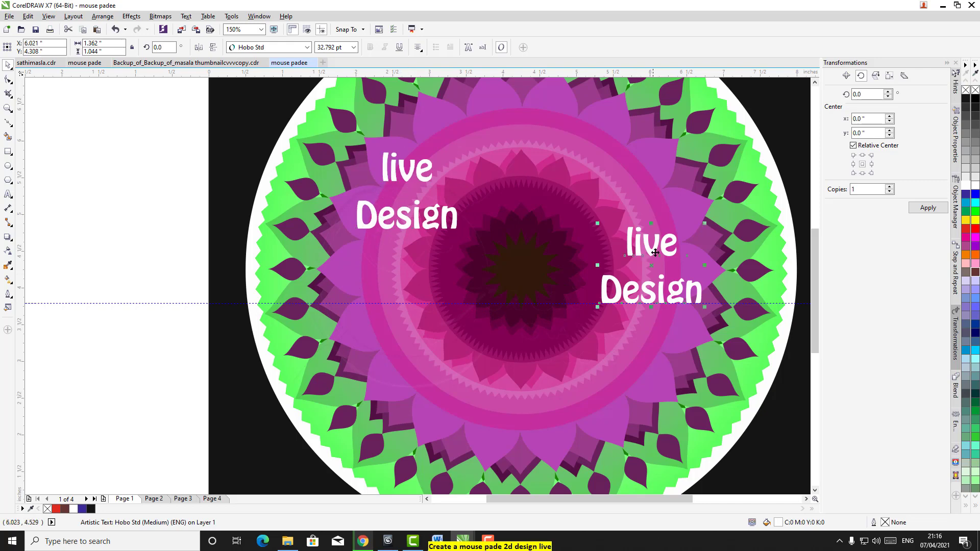
{"action": "left_click_drag", "start_coordinate": [657, 250], "coordinate": [621, 338]}
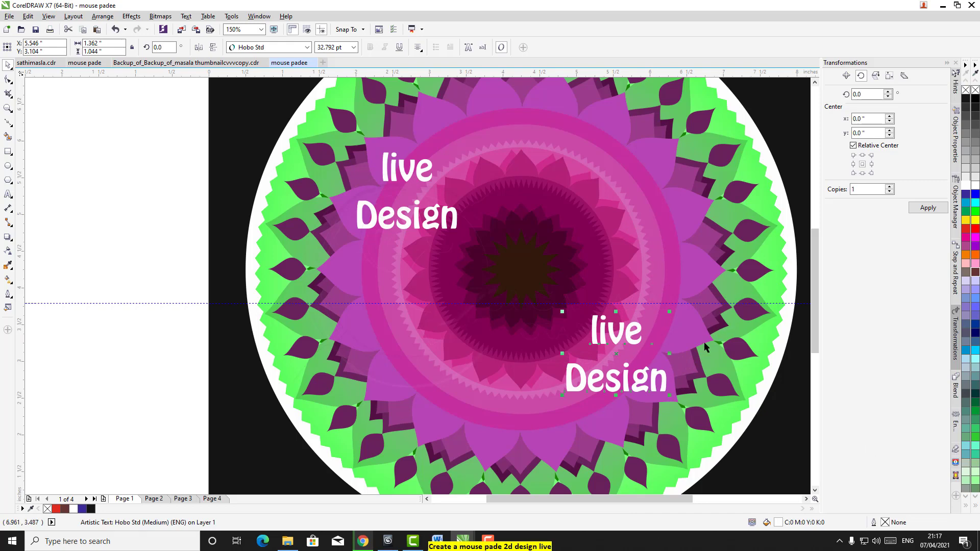
{"action": "left_click_drag", "start_coordinate": [615, 353], "coordinate": [651, 309]}
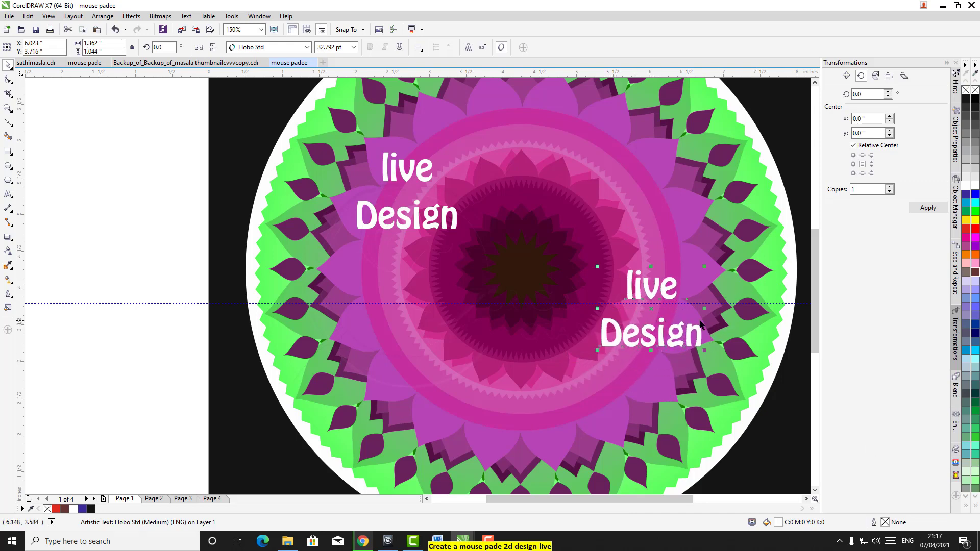
{"action": "left_click_drag", "start_coordinate": [704, 266], "coordinate": [661, 313]}
- Examine the mandala's centre and the placement of the two white texts, with nothing selected
{"action": "left_click", "coordinate": [521, 329]}
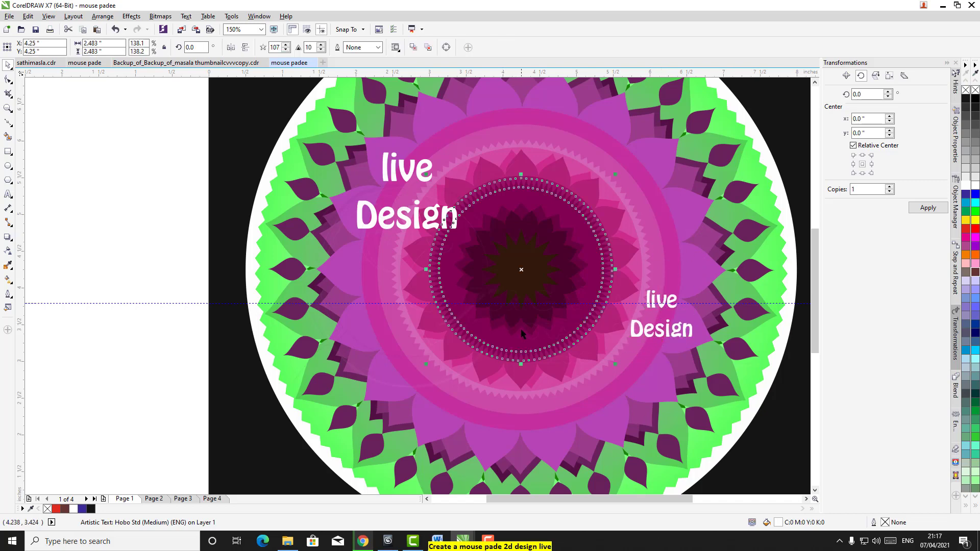
{"action": "left_click", "coordinate": [386, 225]}
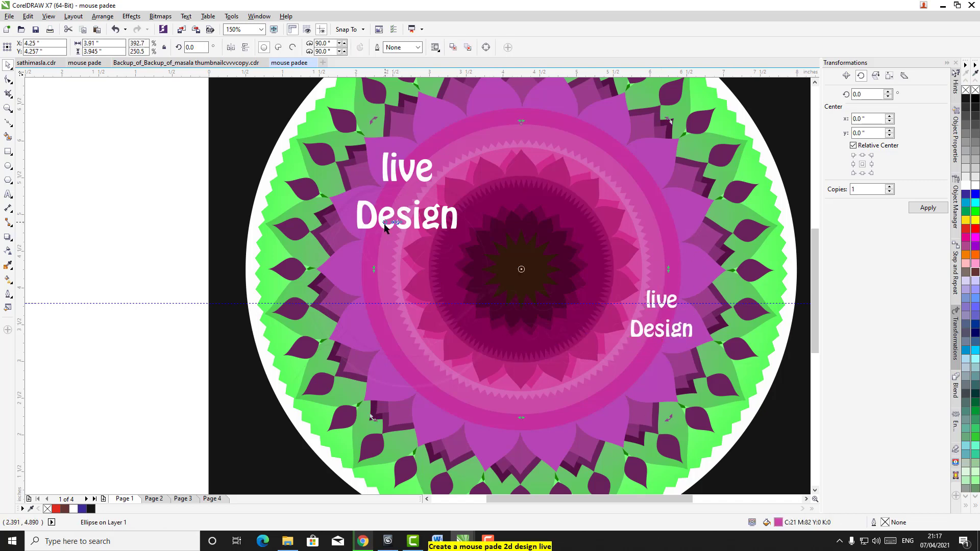
{"action": "left_click", "coordinate": [194, 176]}
{"action": "scroll", "coordinate": [519, 264], "scroll_direction": "down", "scroll_amount": 2}
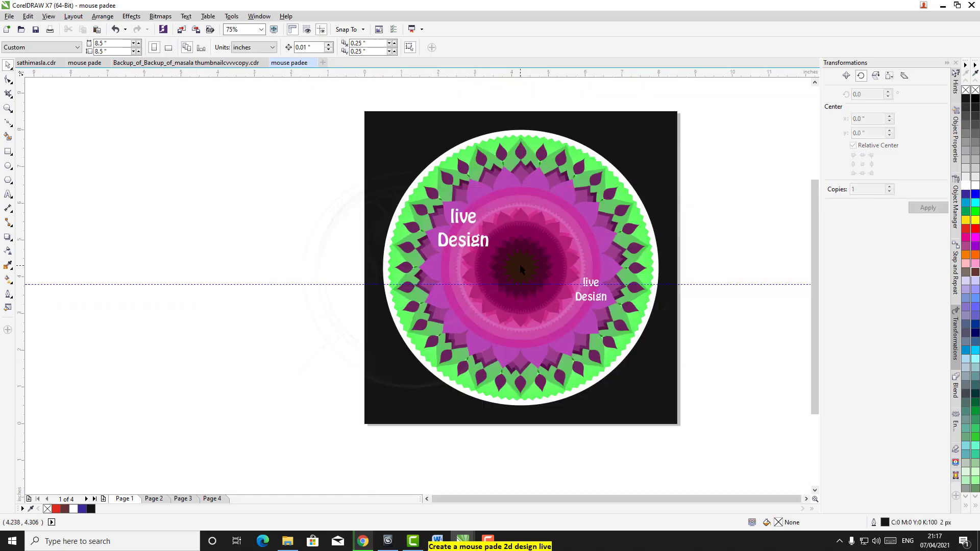
{"action": "scroll", "coordinate": [519, 265], "scroll_direction": "up", "scroll_amount": 6}
{"action": "scroll", "coordinate": [527, 265], "scroll_direction": "down", "scroll_amount": 4}
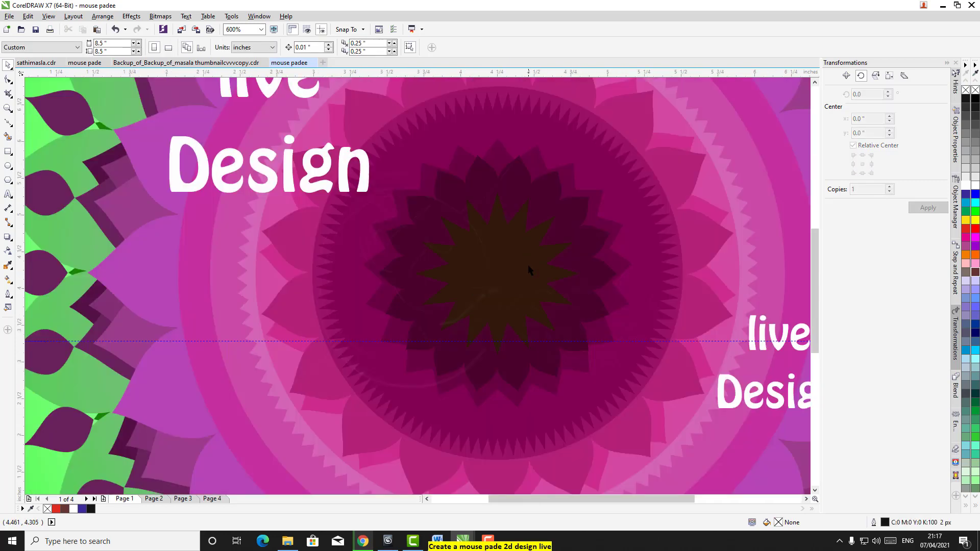
{"action": "scroll", "coordinate": [473, 217], "scroll_direction": "up", "scroll_amount": 1}
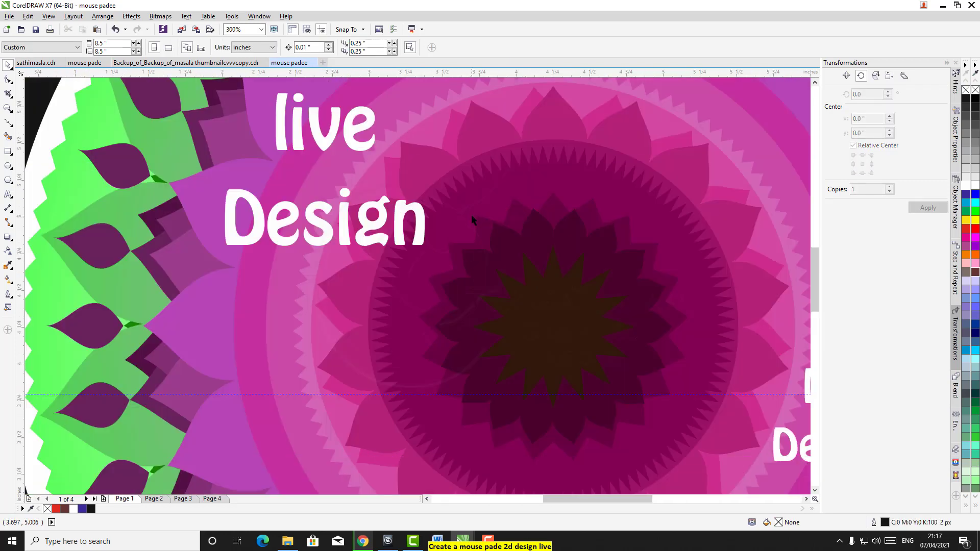
{"action": "scroll", "coordinate": [467, 216], "scroll_direction": "down", "scroll_amount": 1}
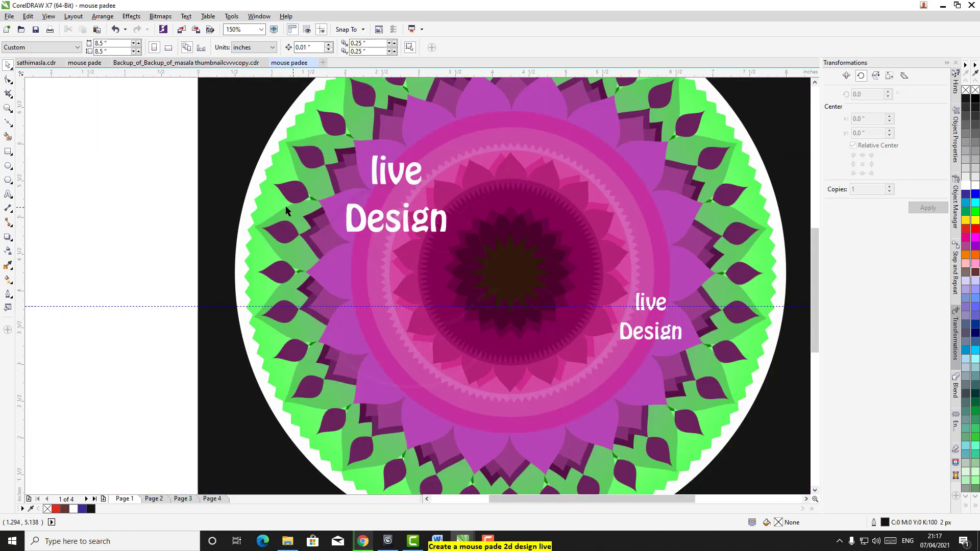
{"action": "left_click", "coordinate": [255, 190]}
{"action": "left_click", "coordinate": [103, 174]}
{"action": "left_click", "coordinate": [245, 254]}
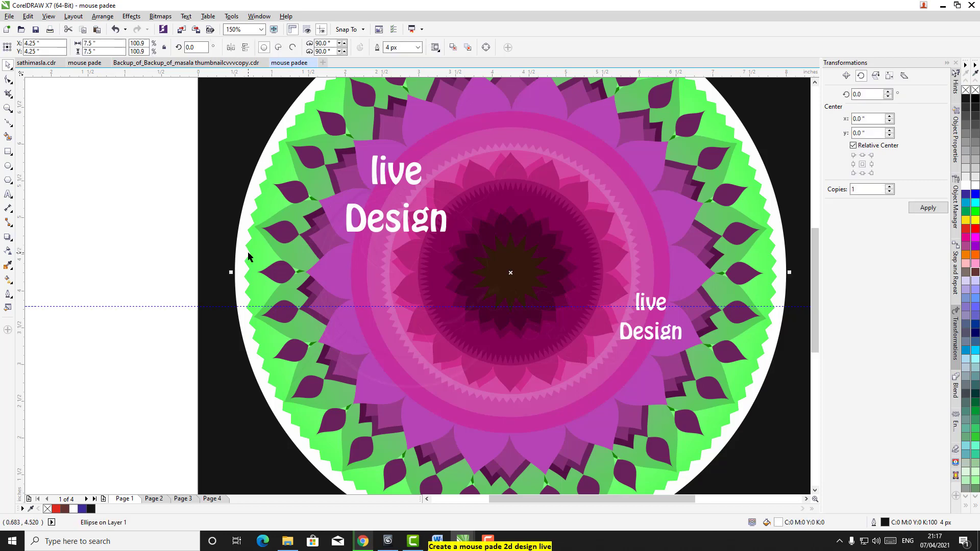
{"action": "scroll", "coordinate": [249, 257], "scroll_direction": "down", "scroll_amount": 1}
{"action": "left_click", "coordinate": [676, 198]}
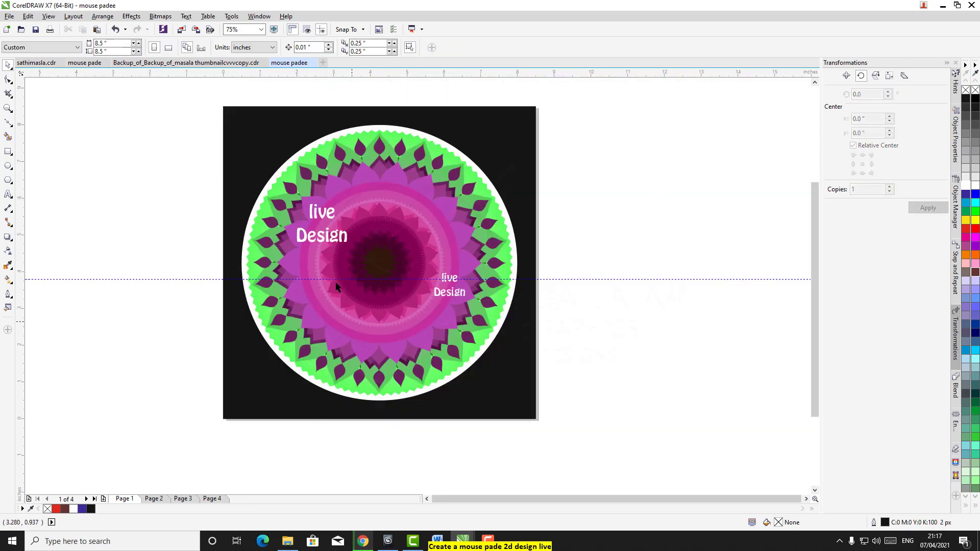
- Fill the mandala's upper-left "live Design" text with yellow
{"action": "left_click", "coordinate": [305, 237]}
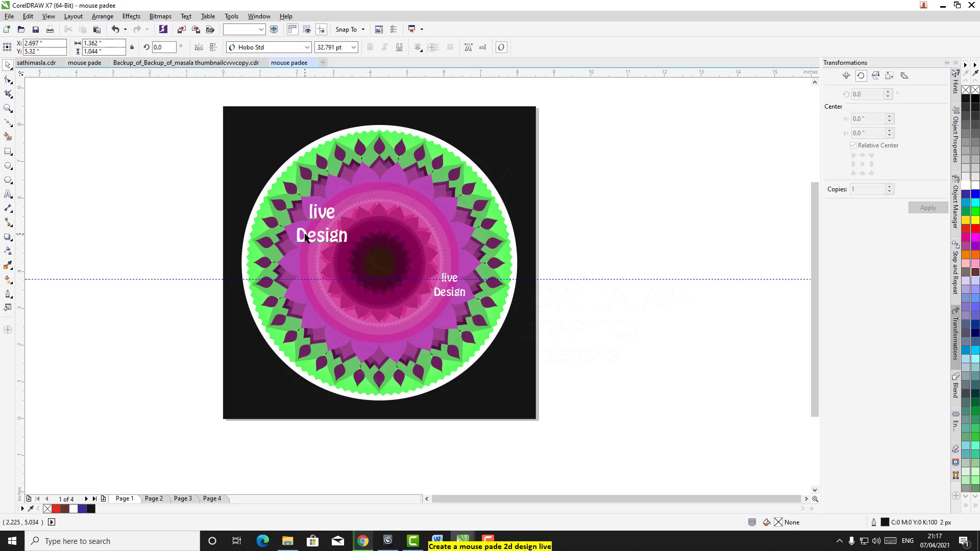
{"action": "left_click", "coordinate": [966, 211]}
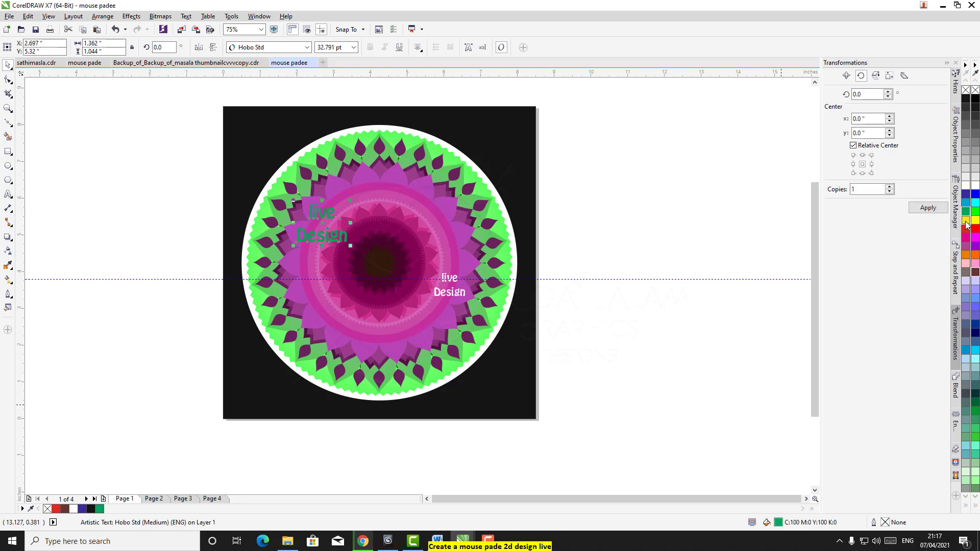
{"action": "left_click", "coordinate": [965, 220]}
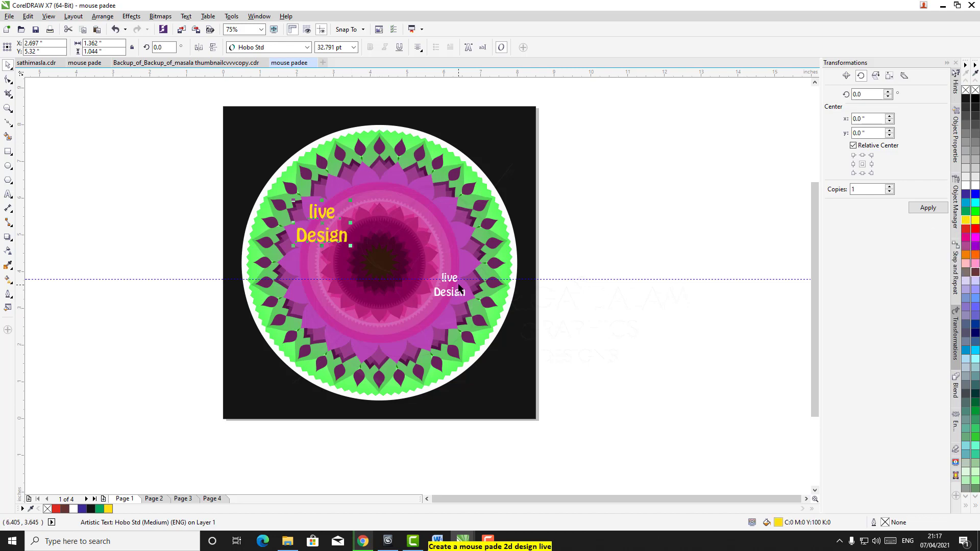
- Enlarge the white "live Design" text to about 40 pt, then shrink the yellow text and shift it slightly up
{"action": "left_click", "coordinate": [457, 298]}
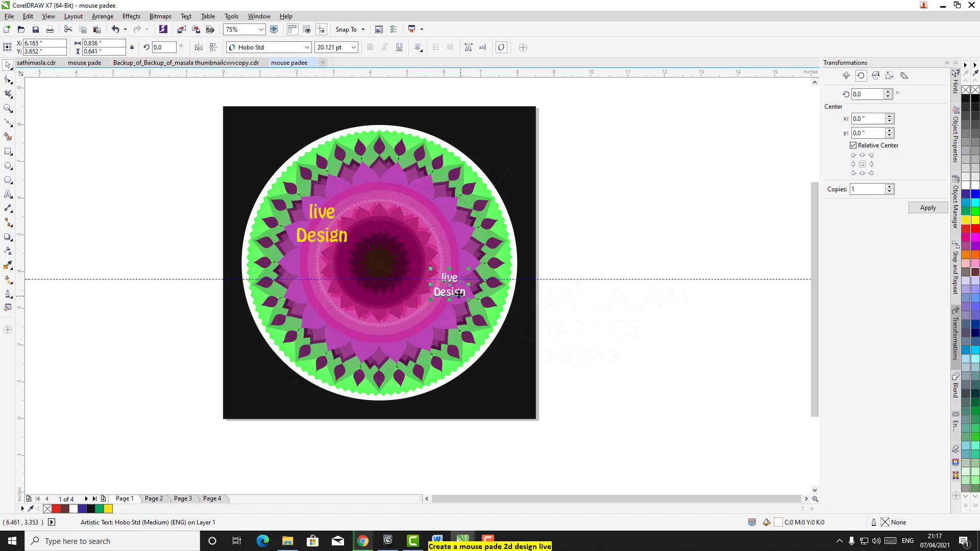
{"action": "mouse_move", "coordinate": [403, 247]}
{"action": "left_mouse_down"}
{"action": "mouse_move", "coordinate": [377, 225]}
{"action": "mouse_move", "coordinate": [400, 245]}
{"action": "left_mouse_up"}
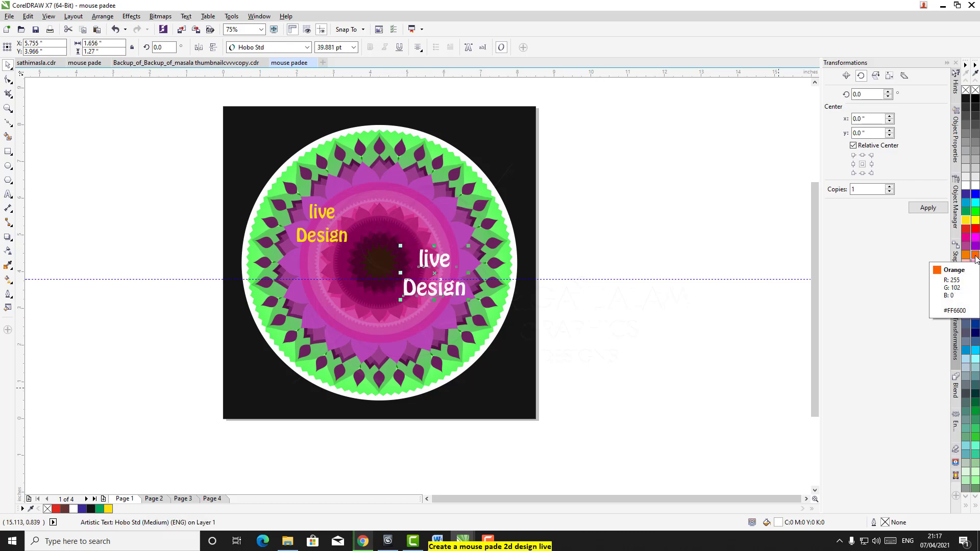
{"action": "key", "text": "Escape"}
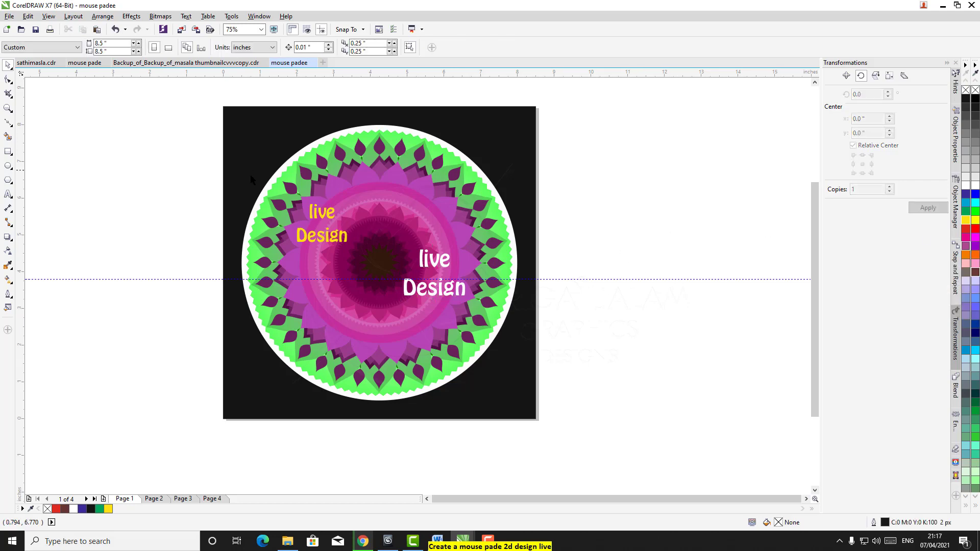
{"action": "left_click_drag", "start_coordinate": [322, 242], "coordinate": [336, 205]}
{"action": "left_click", "coordinate": [643, 222]}
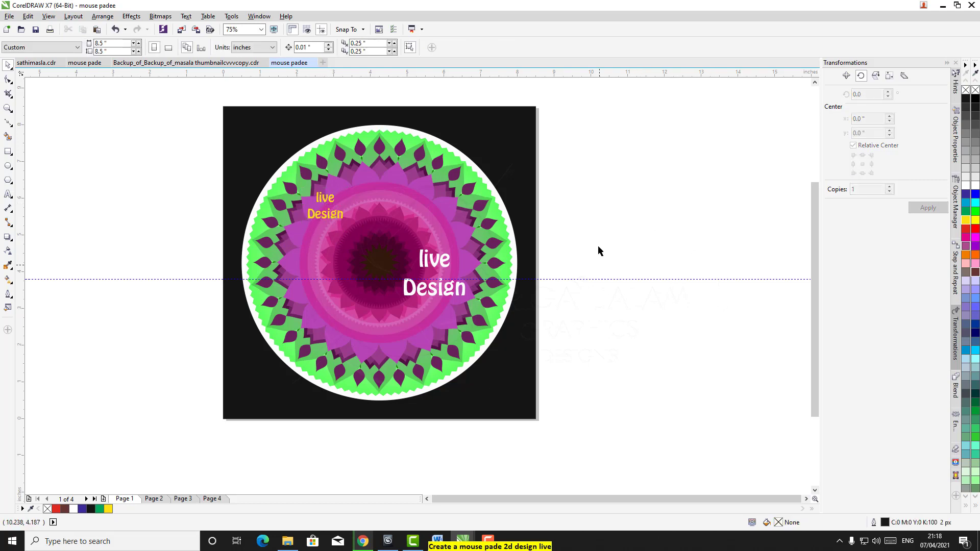
- Move the white "live Design" text just below the mandala's centre and enlarge it to about 46 pt
{"action": "left_click", "coordinate": [442, 300]}
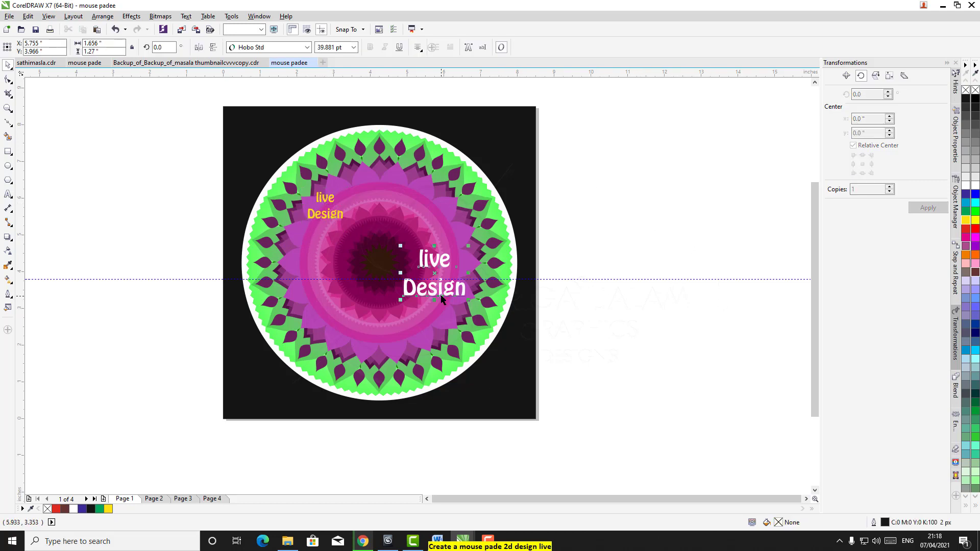
{"action": "left_click_drag", "start_coordinate": [440, 280], "coordinate": [394, 280]}
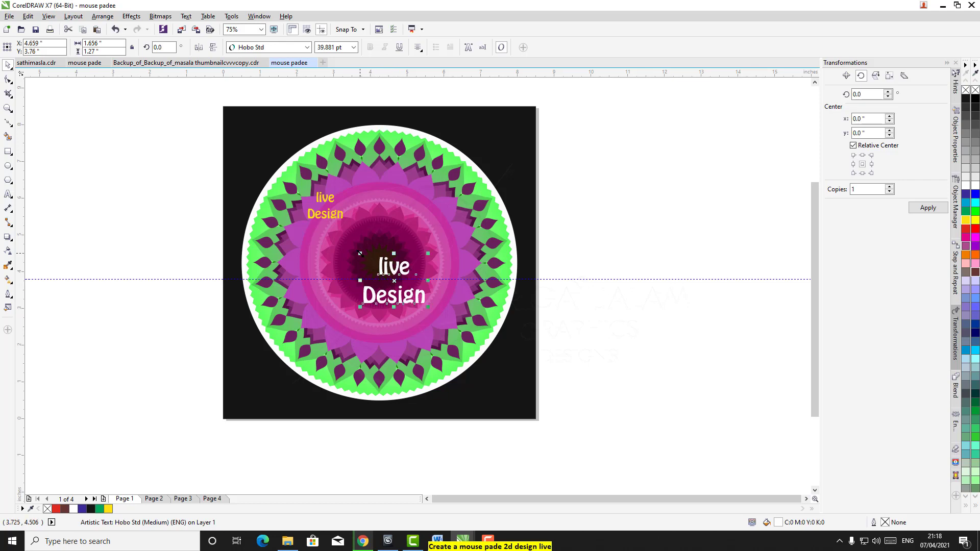
{"action": "left_click_drag", "start_coordinate": [359, 253], "coordinate": [320, 248]}
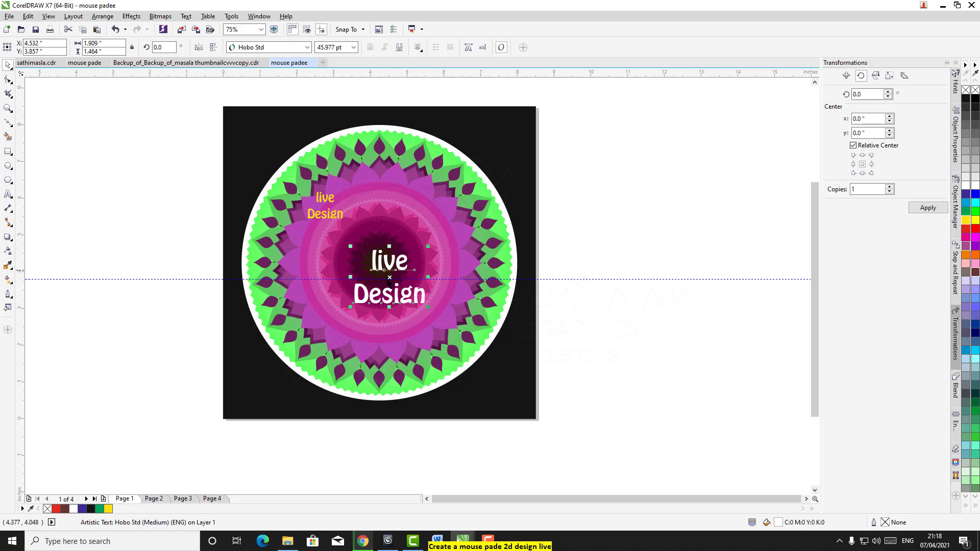
{"action": "left_click_drag", "start_coordinate": [387, 275], "coordinate": [381, 303]}
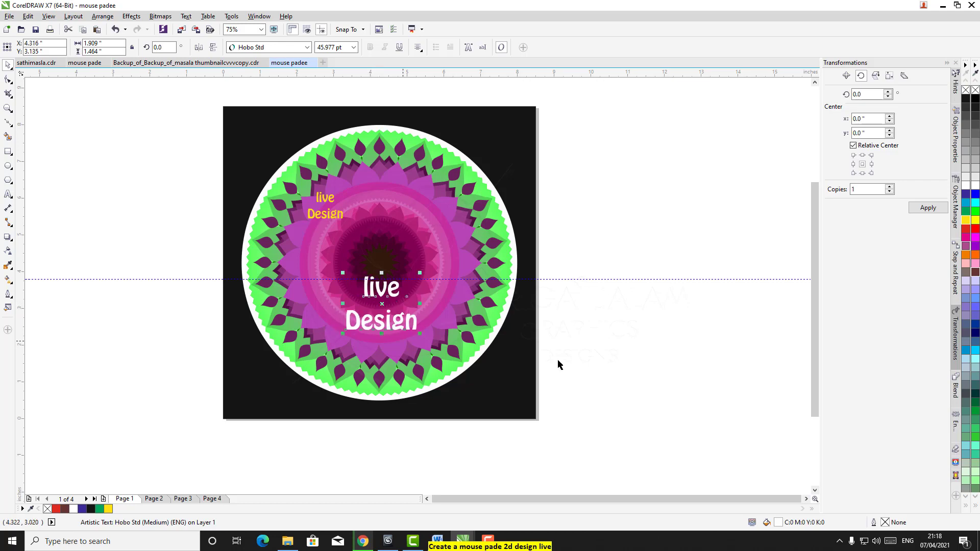
{"action": "left_click", "coordinate": [658, 339]}
{"action": "left_click", "coordinate": [399, 293]}
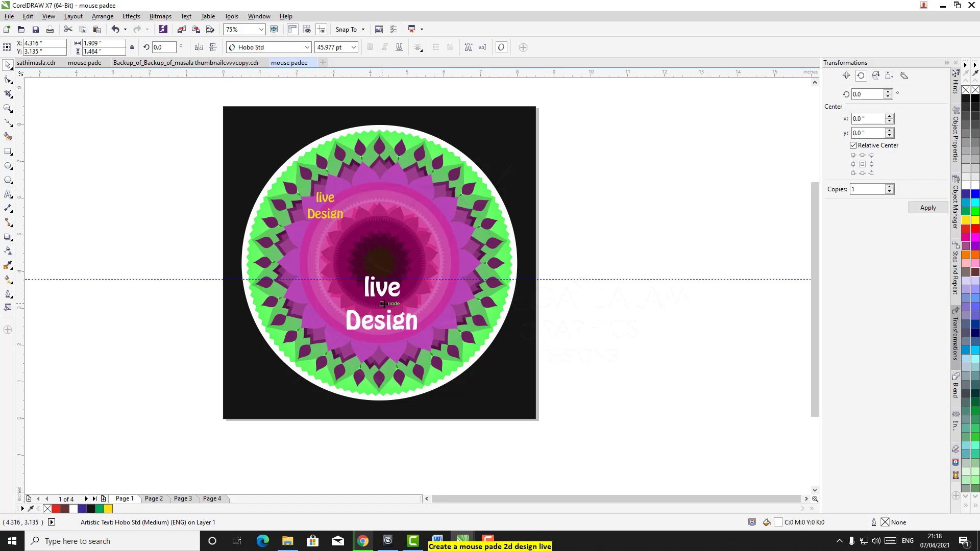
{"action": "left_click", "coordinate": [704, 328]}
- Add a drop shadow to the white "live Design" text, running straight down from its top
{"action": "left_click", "coordinate": [365, 337]}
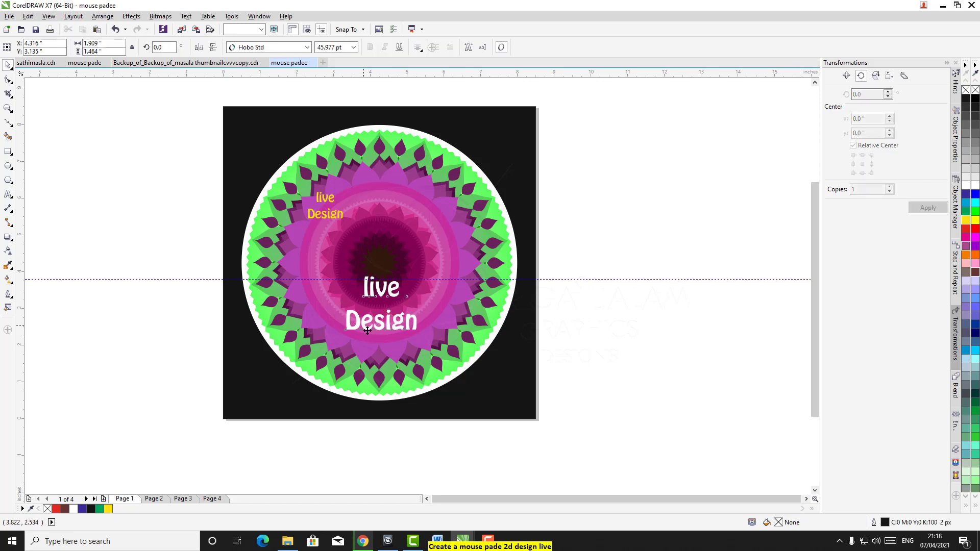
{"action": "left_click", "coordinate": [7, 238]}
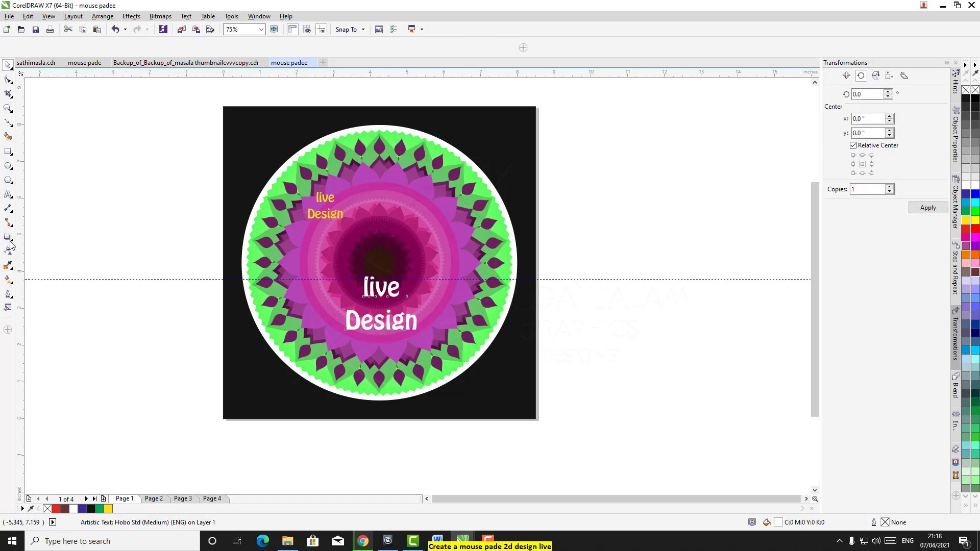
{"action": "left_click", "coordinate": [8, 237]}
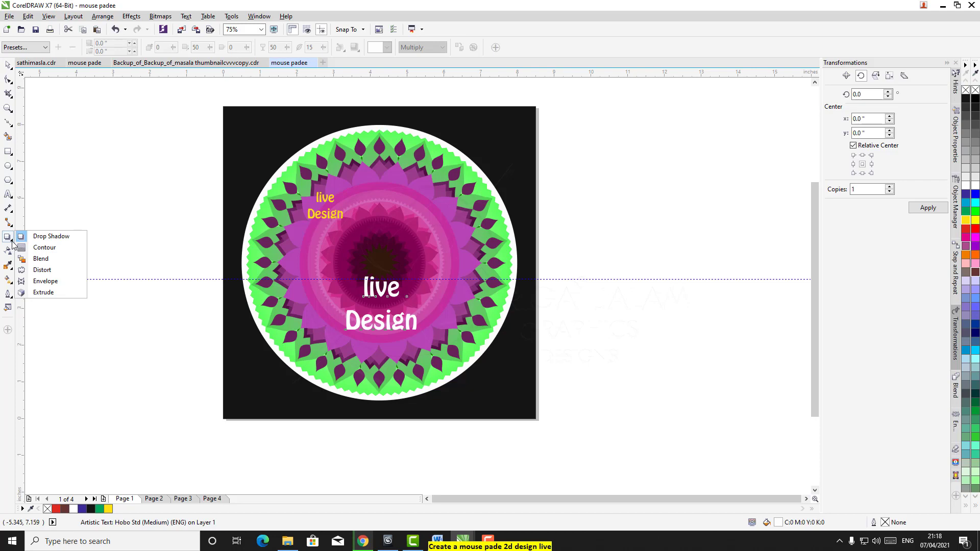
{"action": "left_click", "coordinate": [45, 237]}
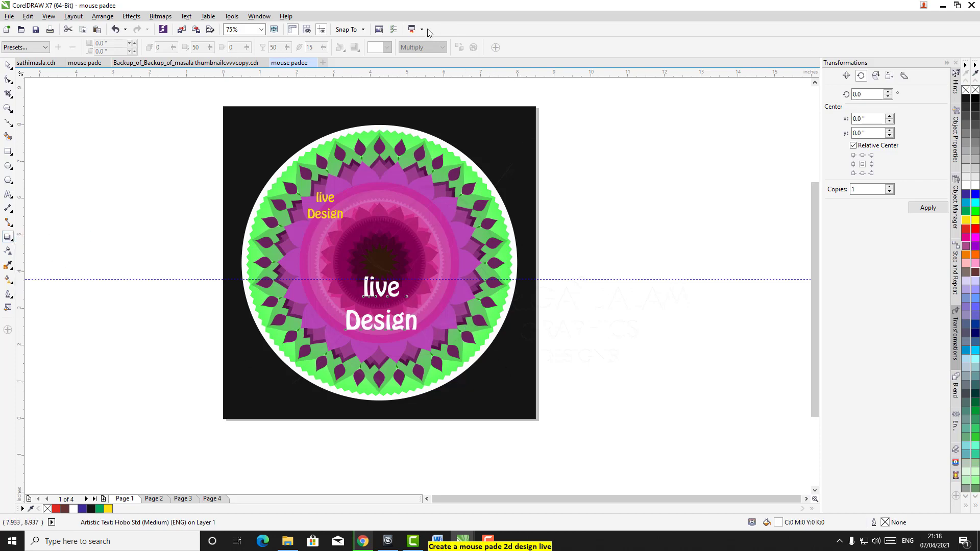
{"action": "left_click_drag", "start_coordinate": [366, 289], "coordinate": [384, 332]}
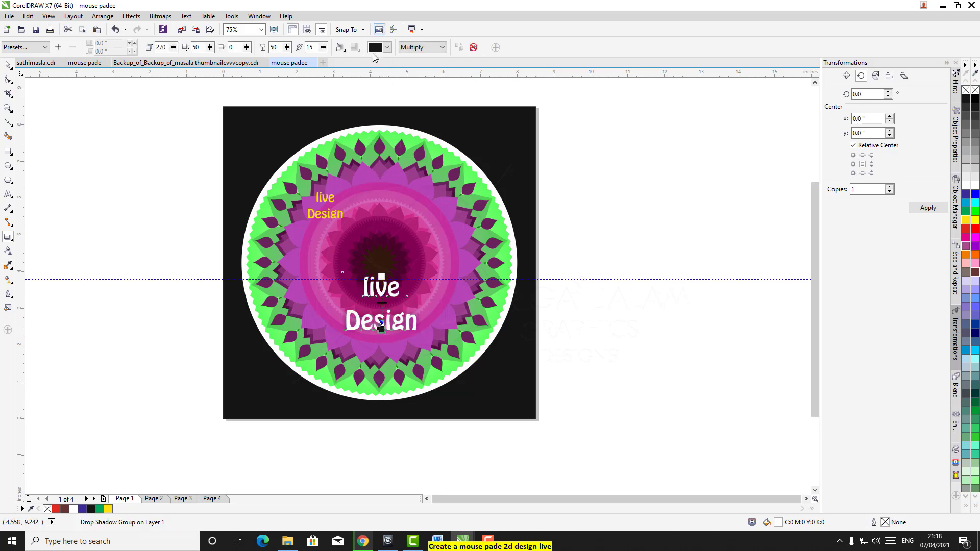
- Set the white text's drop shadow to opacity 100 and feathering 57
{"action": "left_click_drag", "start_coordinate": [287, 50], "coordinate": [324, 57]}
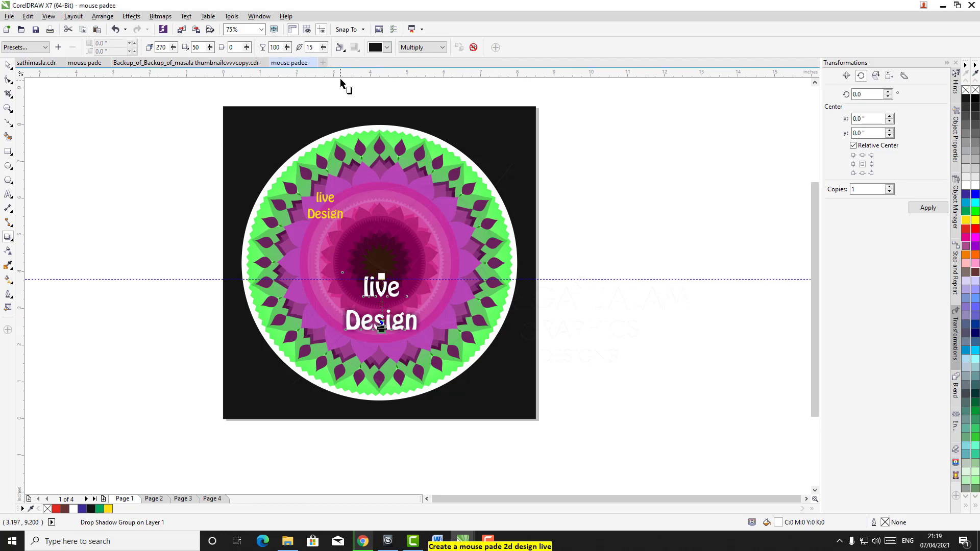
{"action": "mouse_move", "coordinate": [324, 53]}
{"action": "left_mouse_down"}
{"action": "mouse_move", "coordinate": [359, 61]}
{"action": "mouse_move", "coordinate": [316, 55]}
{"action": "left_mouse_up"}
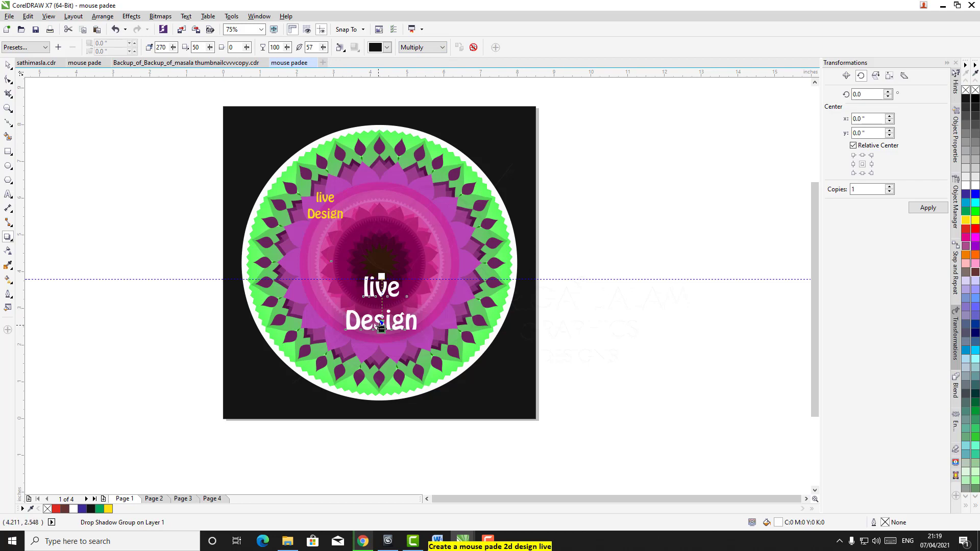
{"action": "left_click_drag", "start_coordinate": [381, 328], "coordinate": [381, 327]}
{"action": "left_click", "coordinate": [622, 335]}
- Add a downward drop shadow to the yellow "live Design" text and raise its opacity to about 87
{"action": "left_click", "coordinate": [332, 219]}
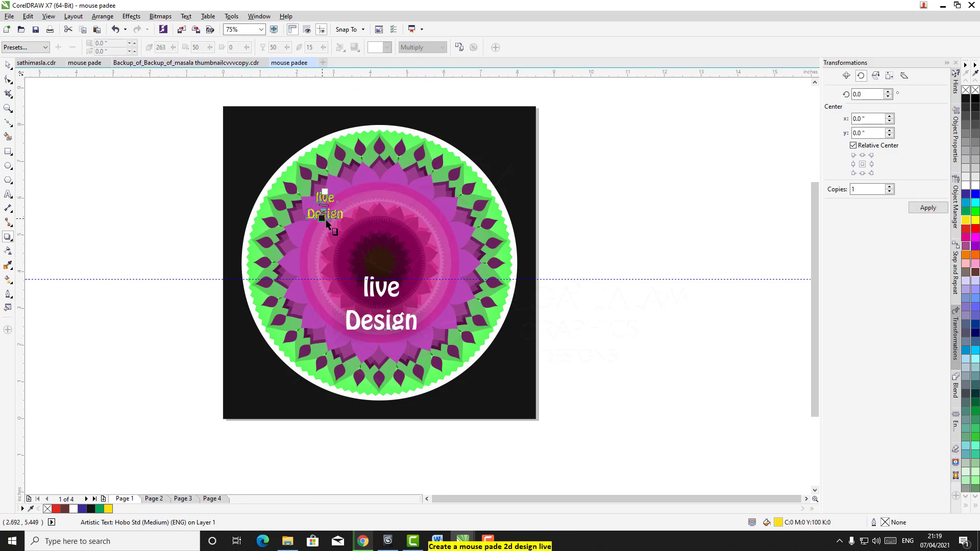
{"action": "left_click", "coordinate": [326, 219]}
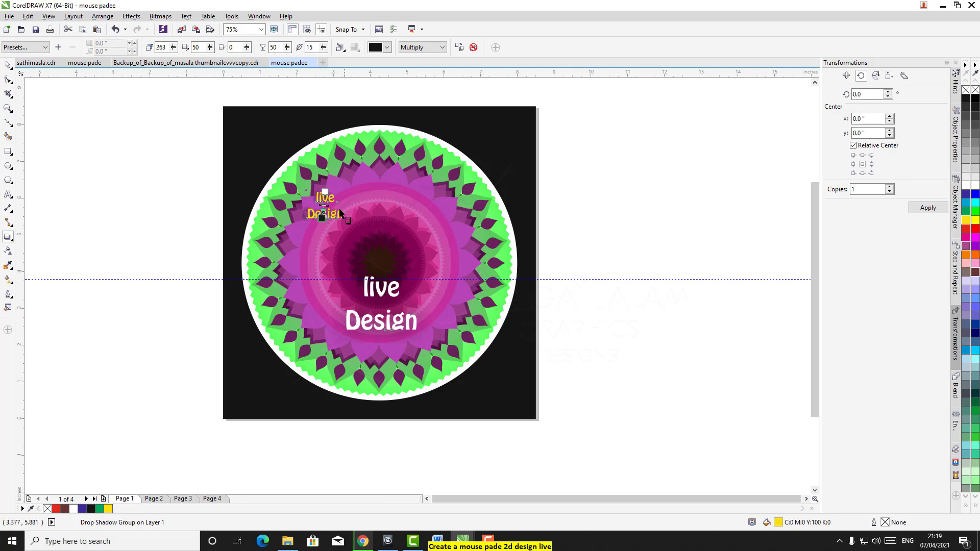
{"action": "left_click_drag", "start_coordinate": [286, 47], "coordinate": [307, 53]}
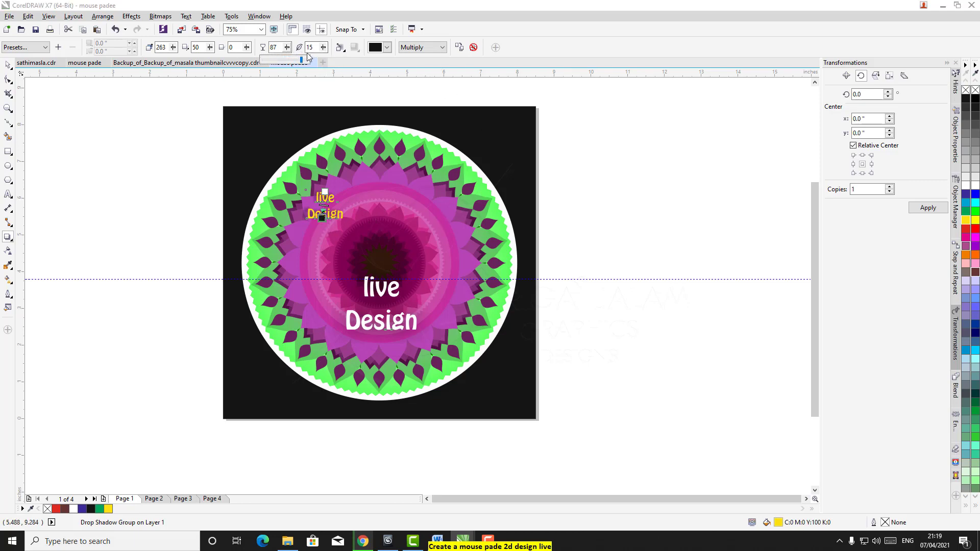
{"action": "left_click", "coordinate": [612, 170]}
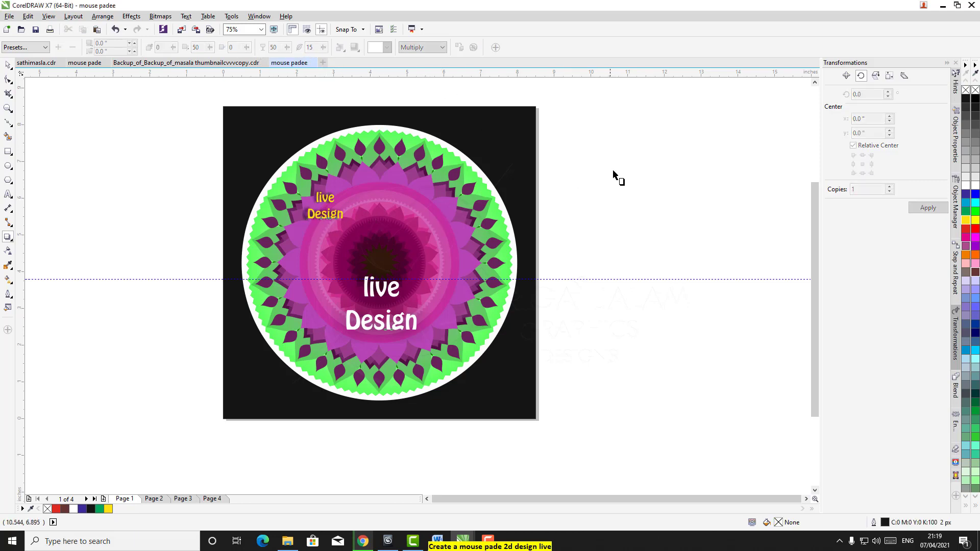
- Adjust the white text's drop shadow to opacity 83 and feathering 18
{"action": "left_click", "coordinate": [373, 326]}
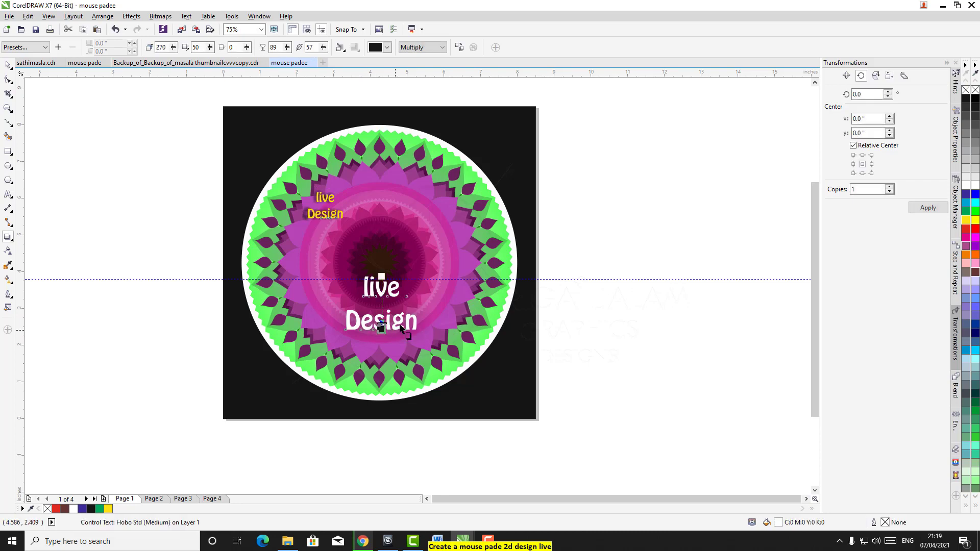
{"action": "mouse_move", "coordinate": [323, 54]}
{"action": "left_mouse_down"}
{"action": "mouse_move", "coordinate": [273, 54]}
{"action": "mouse_move", "coordinate": [328, 49]}
{"action": "left_mouse_up"}
{"action": "left_click", "coordinate": [318, 48]}
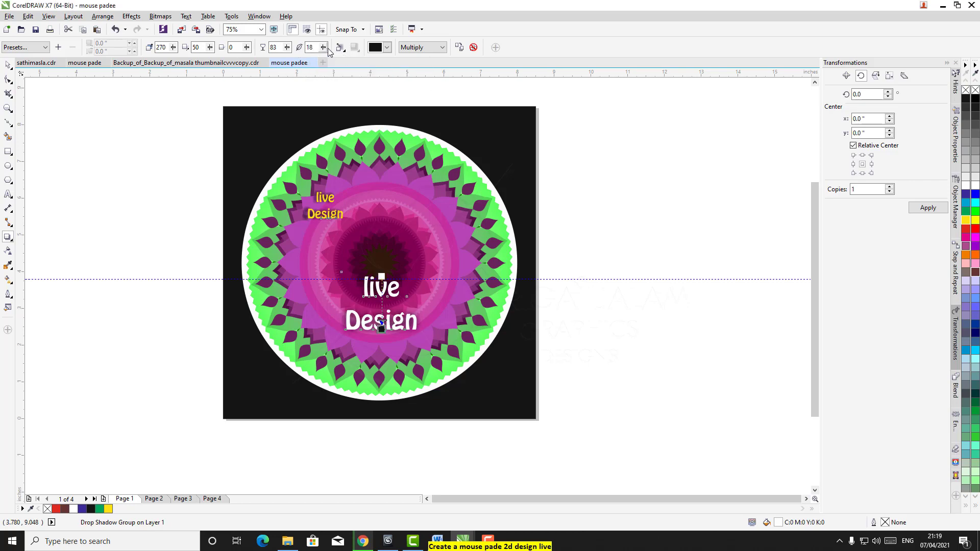
{"action": "left_click", "coordinate": [632, 163]}
- Fill the square background rectangle with 20% black grey
{"action": "left_click", "coordinate": [9, 67]}
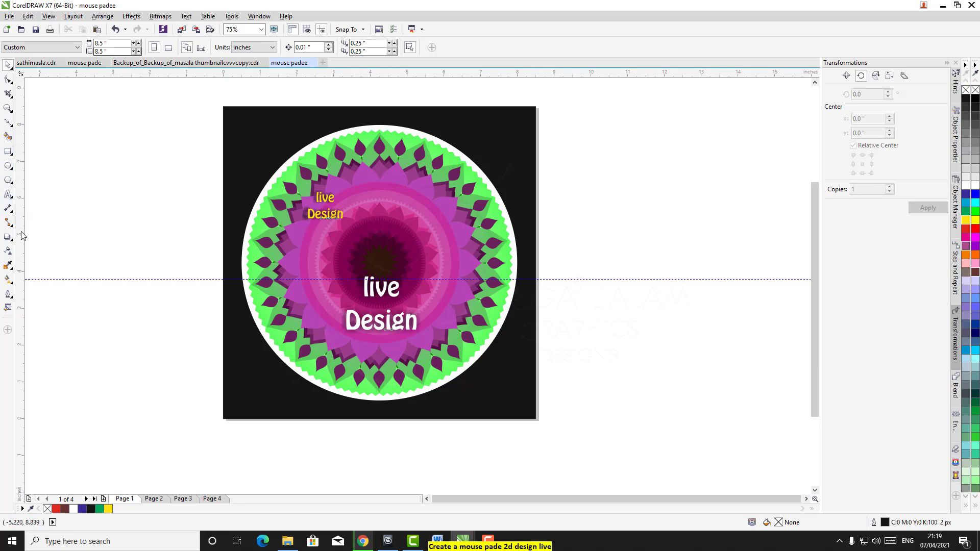
{"action": "left_click", "coordinate": [257, 123]}
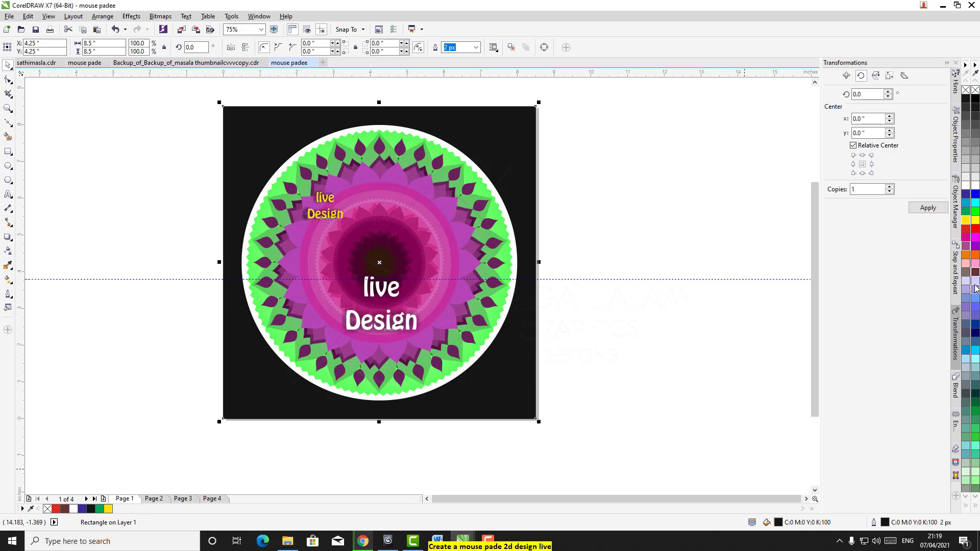
{"action": "left_click", "coordinate": [966, 170]}
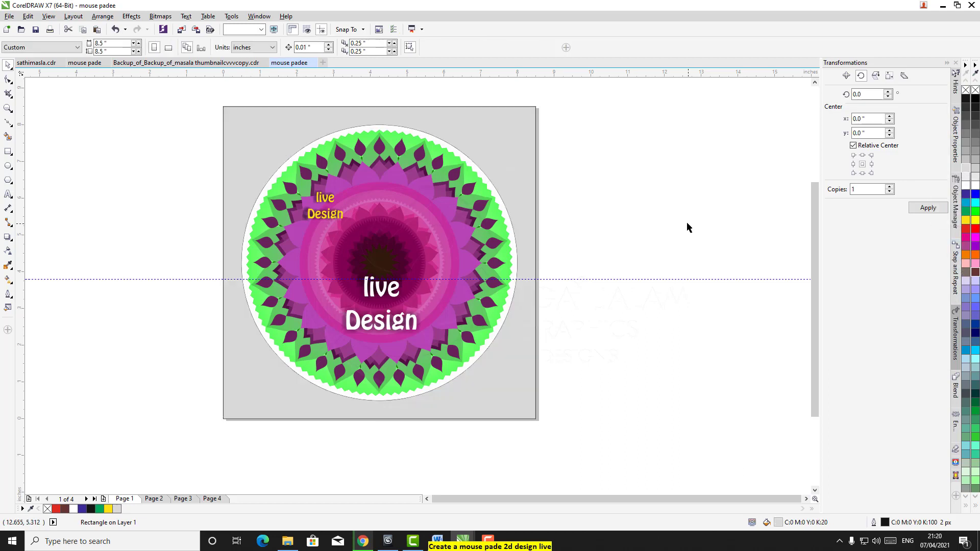
{"action": "left_click", "coordinate": [710, 210]}
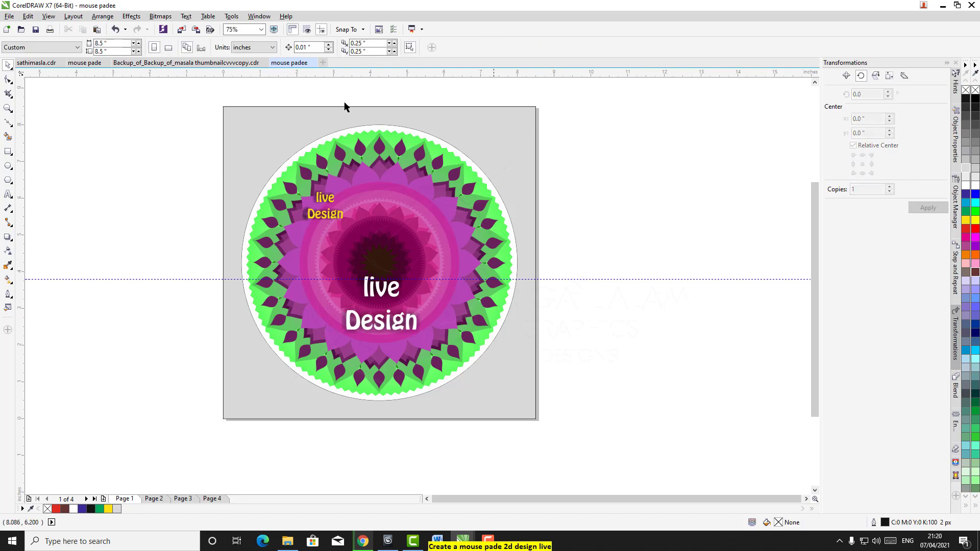
- Add the artistic text caption "round mouse pade design" in the blank area beside the page
{"action": "left_click", "coordinate": [8, 195]}
{"action": "left_click", "coordinate": [575, 393]}
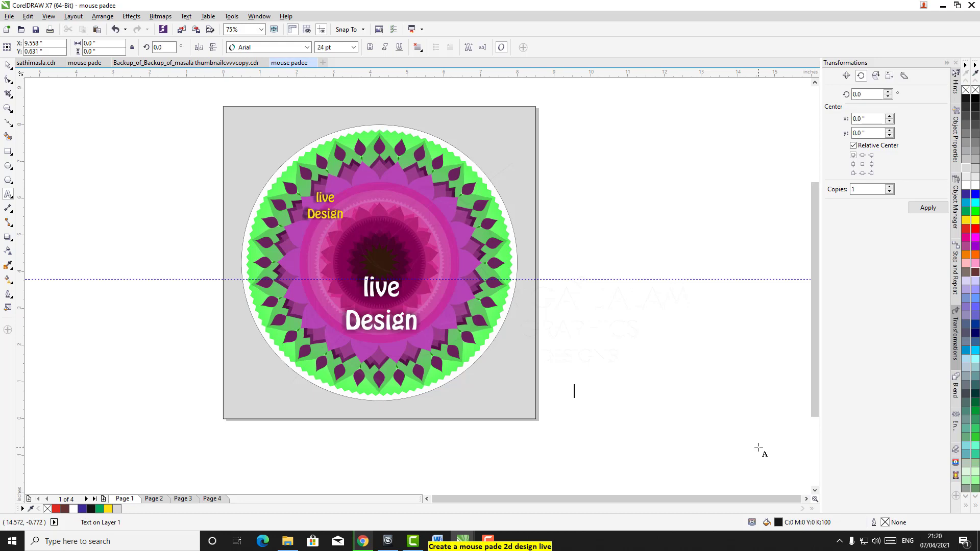
{"action": "type", "text": "roun"}
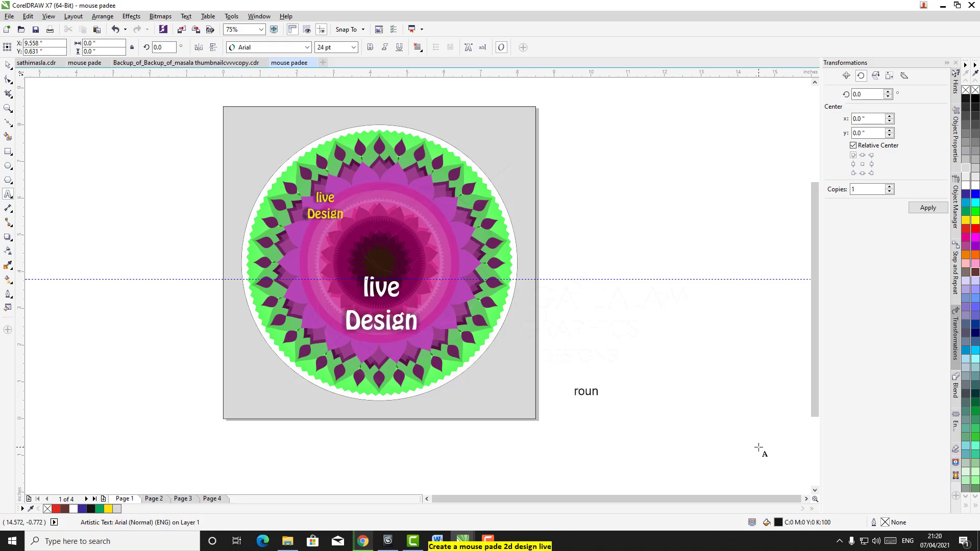
{"action": "type", "text": "d mouse pade design"}
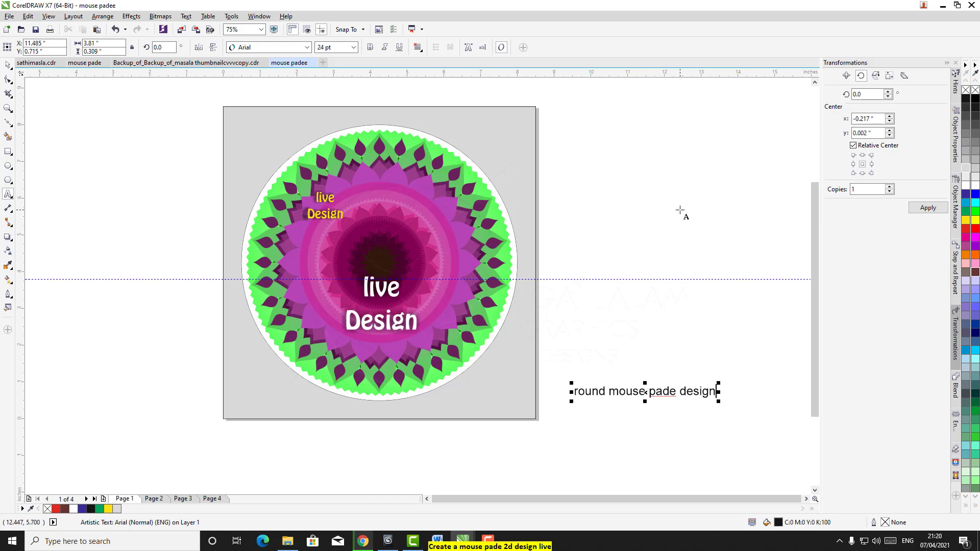
- Convert the entire "round mouse pade design" caption to uppercase
{"action": "key", "text": "shift+F3"}
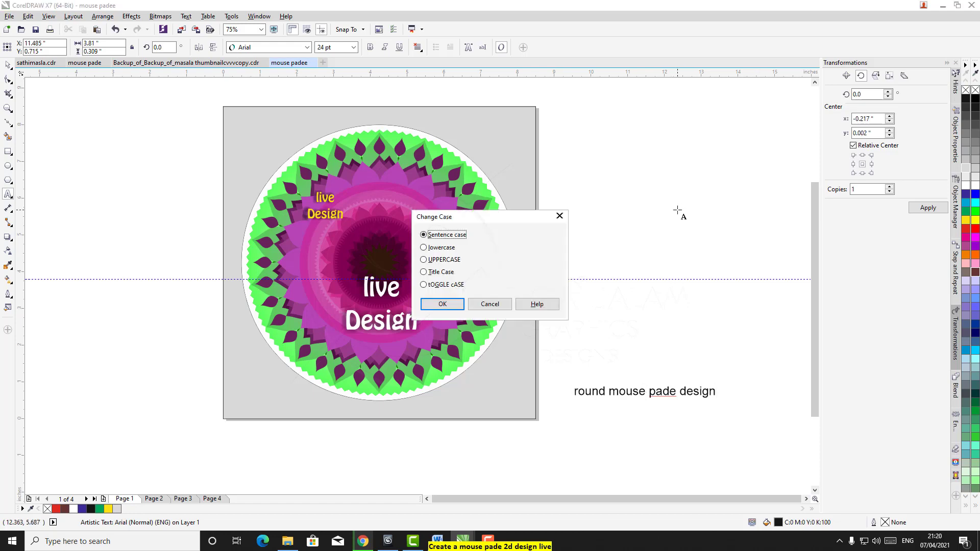
{"action": "left_click", "coordinate": [424, 260]}
{"action": "left_click", "coordinate": [449, 305]}
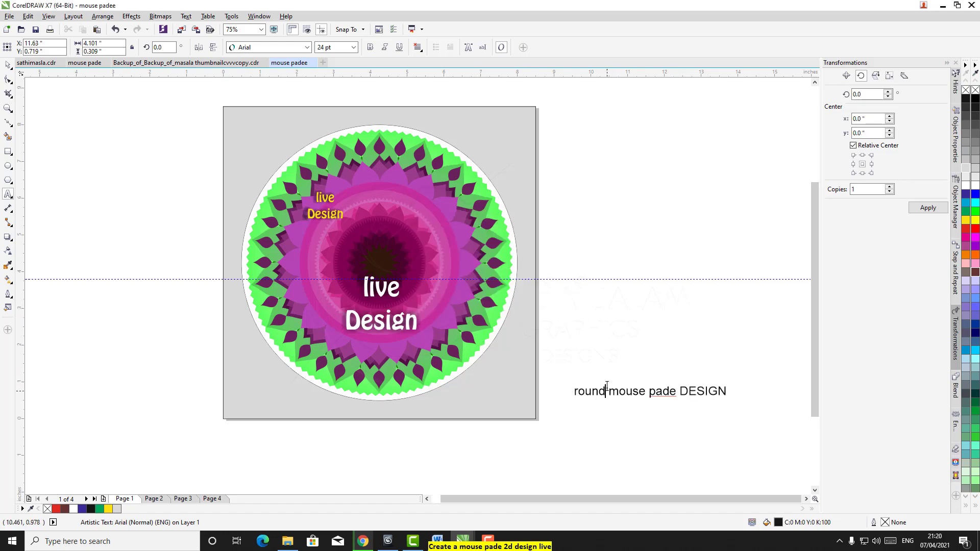
{"action": "key", "text": "ctrl+a"}
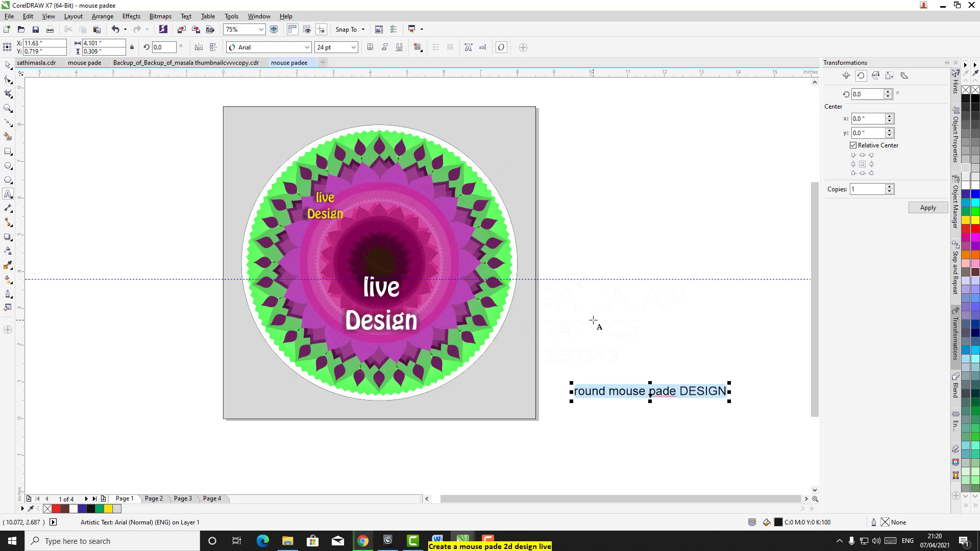
{"action": "key", "text": "shift+F3"}
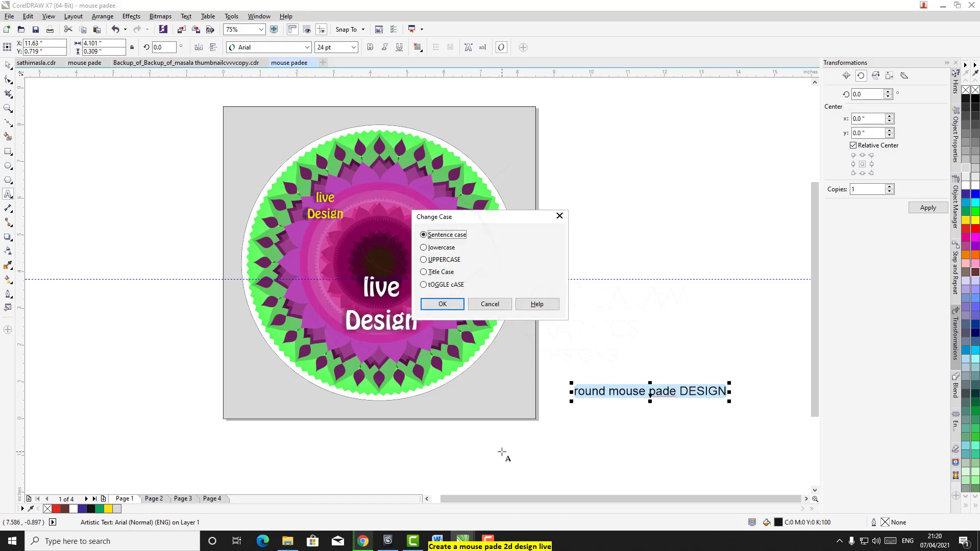
{"action": "left_click", "coordinate": [423, 260]}
{"action": "left_click", "coordinate": [443, 305]}
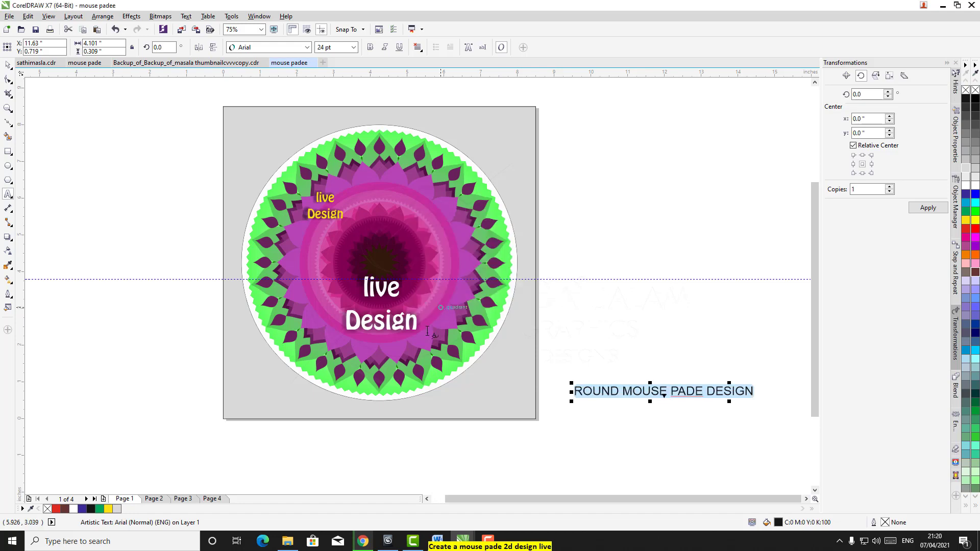
- Move the uppercase caption onto the page above the circle and scale it down to about 20 pt
{"action": "left_click", "coordinate": [675, 393]}
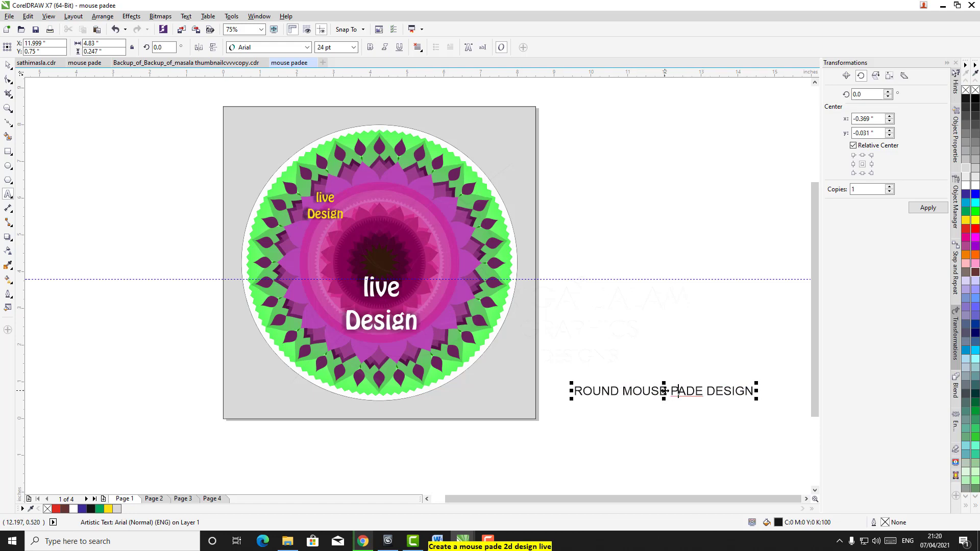
{"action": "left_click_drag", "start_coordinate": [664, 391], "coordinate": [395, 116]}
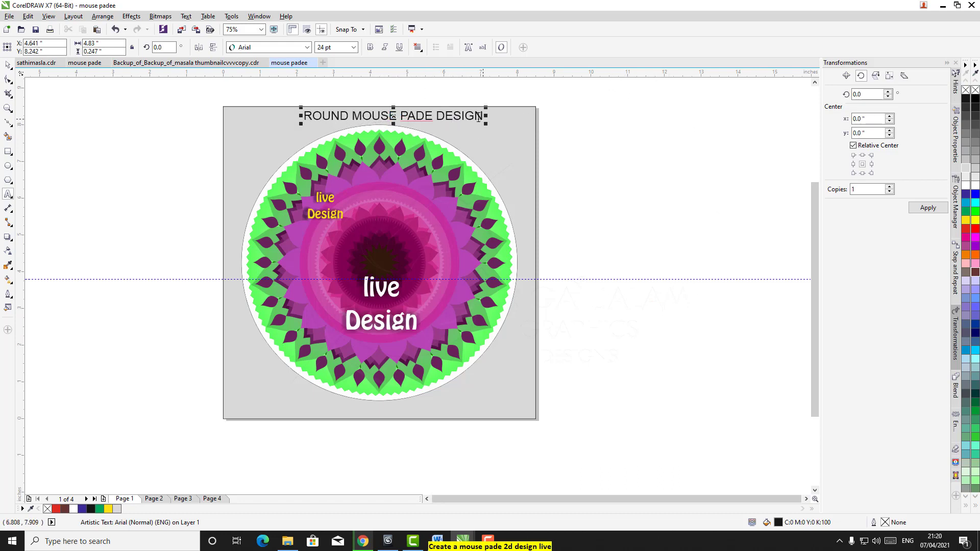
{"action": "mouse_move", "coordinate": [486, 124]}
{"action": "left_mouse_down"}
{"action": "mouse_move", "coordinate": [469, 120]}
{"action": "mouse_move", "coordinate": [484, 123]}
{"action": "left_mouse_up"}
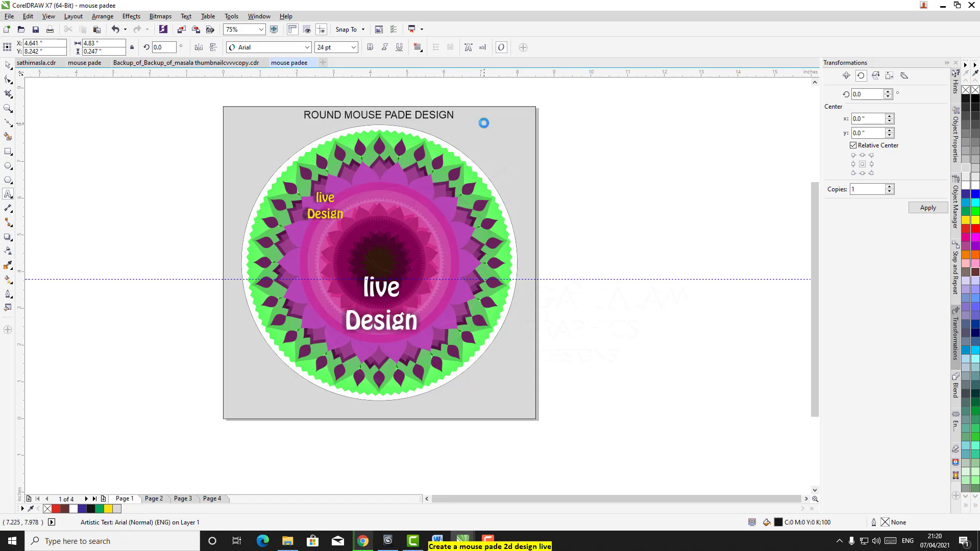
- Correct "PADE" to "PAD" in the caption above the circle and fill the whole caption with blue (RGB 0, 0, 255)
{"action": "left_click", "coordinate": [966, 203]}
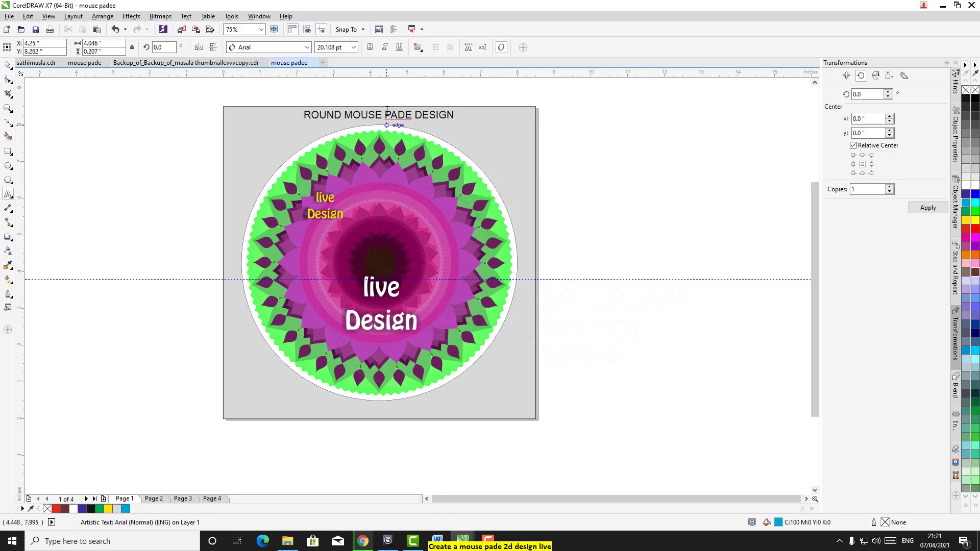
{"action": "key", "text": "ctrl+z"}
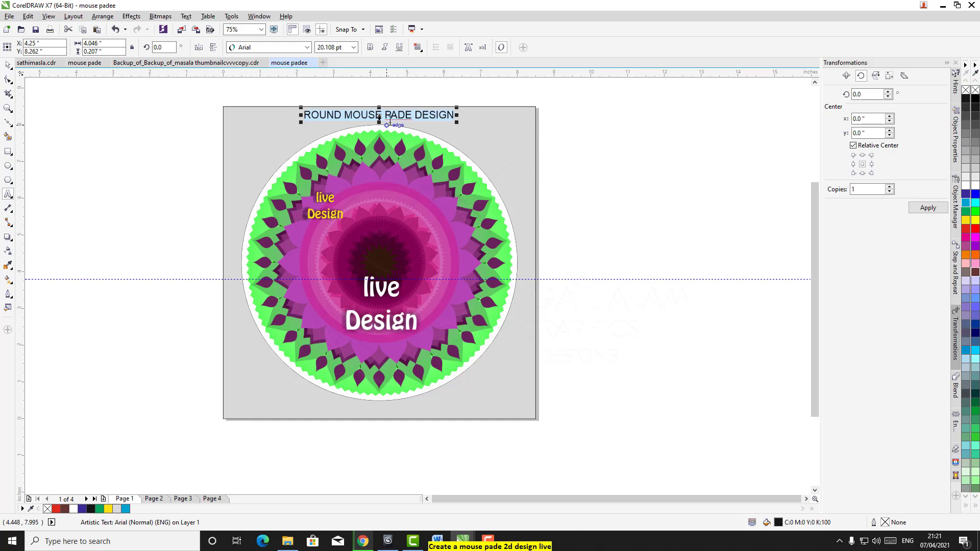
{"action": "left_click", "coordinate": [412, 115]}
{"action": "key", "text": "BackSpace"}
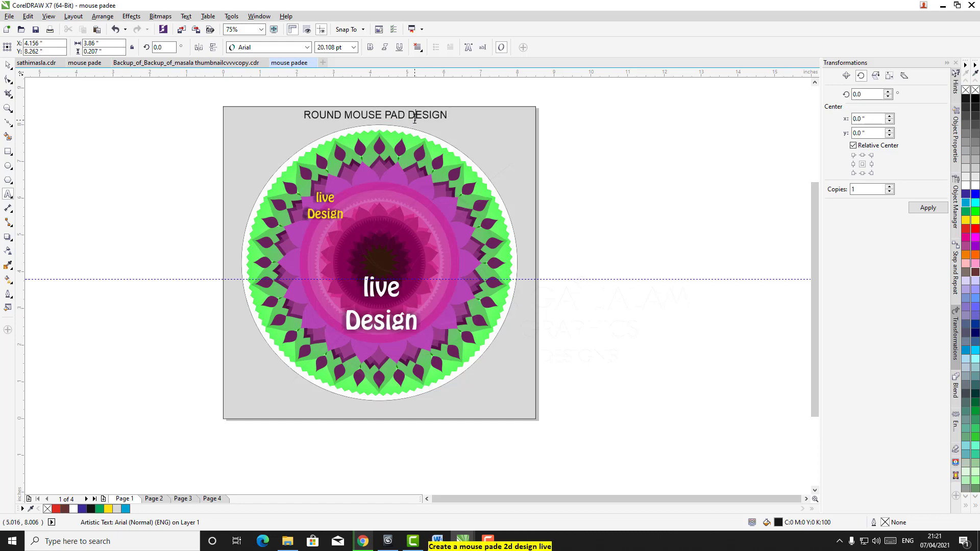
{"action": "key", "text": "ctrl+a"}
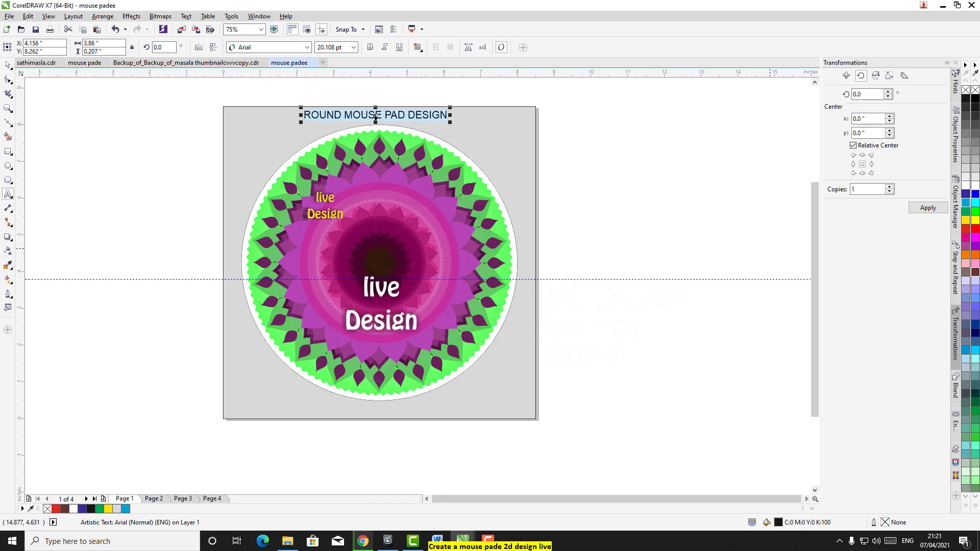
{"action": "key", "text": "ctrl+space"}
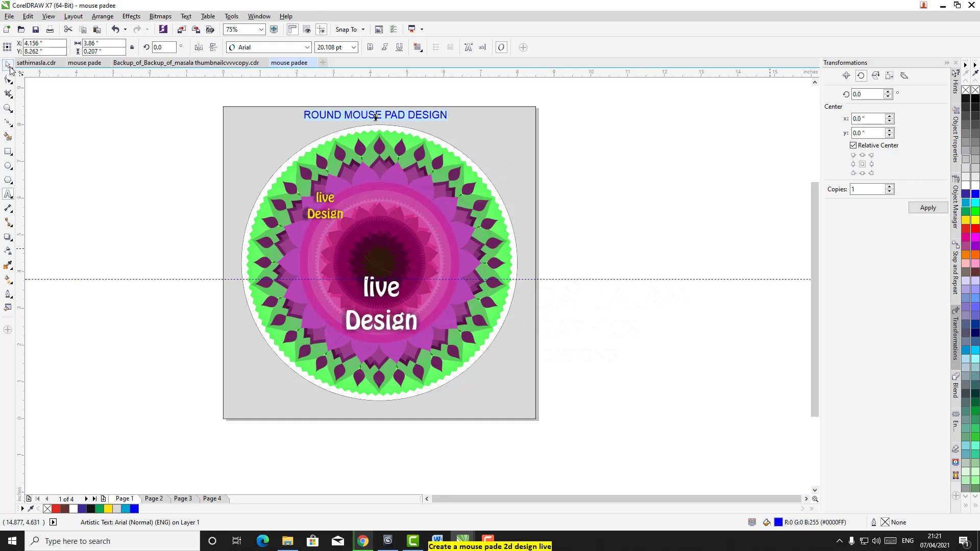
{"action": "left_click", "coordinate": [607, 177]}
- Add the artistic text "size -7.5in x 7.5in" in the blank area beside the page
{"action": "left_click", "coordinate": [8, 195]}
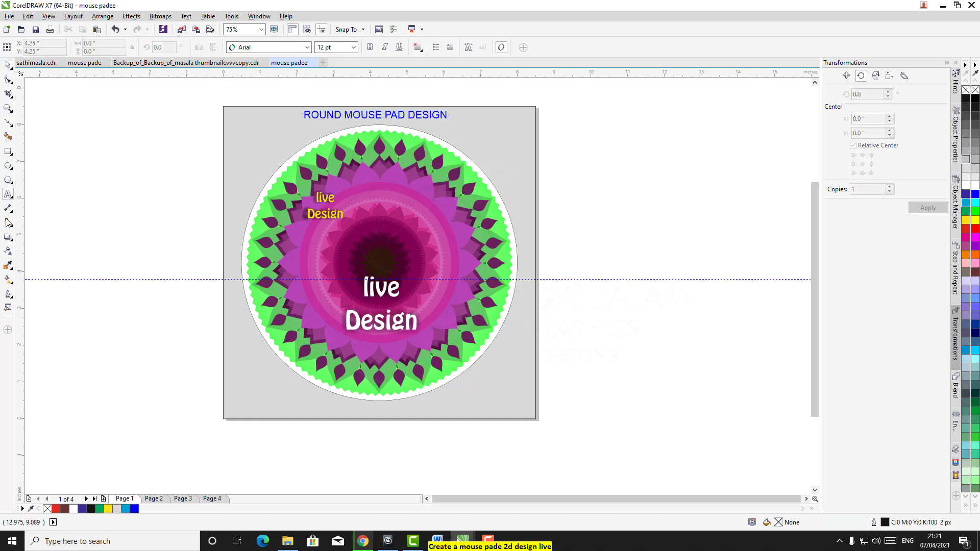
{"action": "left_click", "coordinate": [586, 328]}
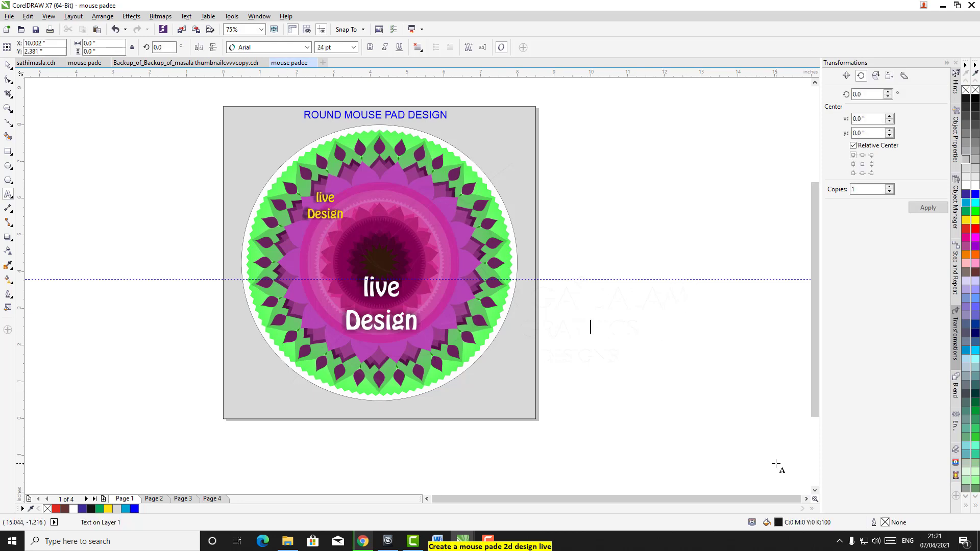
{"action": "type", "text": "si"}
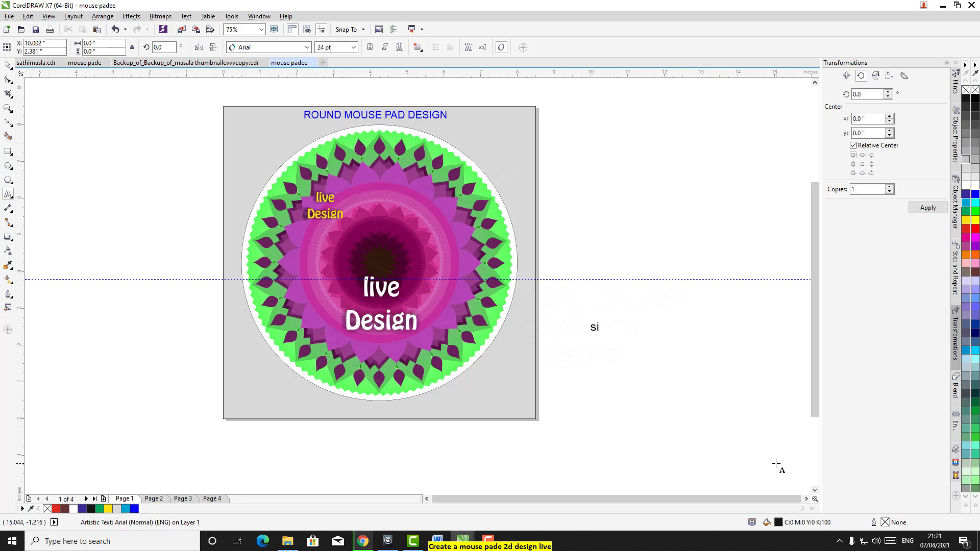
{"action": "type", "text": "ze"}
{"action": "type", "text": "-7.5in"}
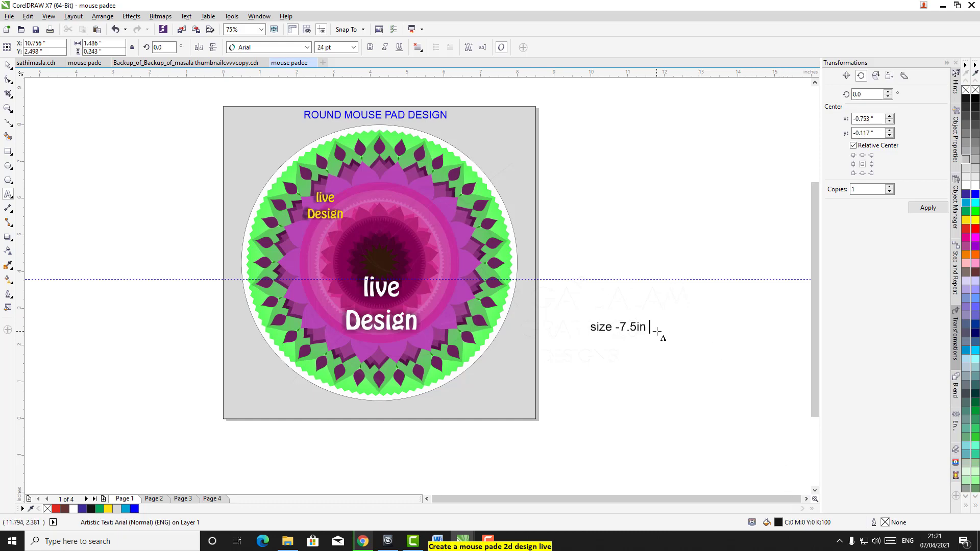
{"action": "type", "text": " x 7.5in"}
{"action": "key", "text": "Escape"}
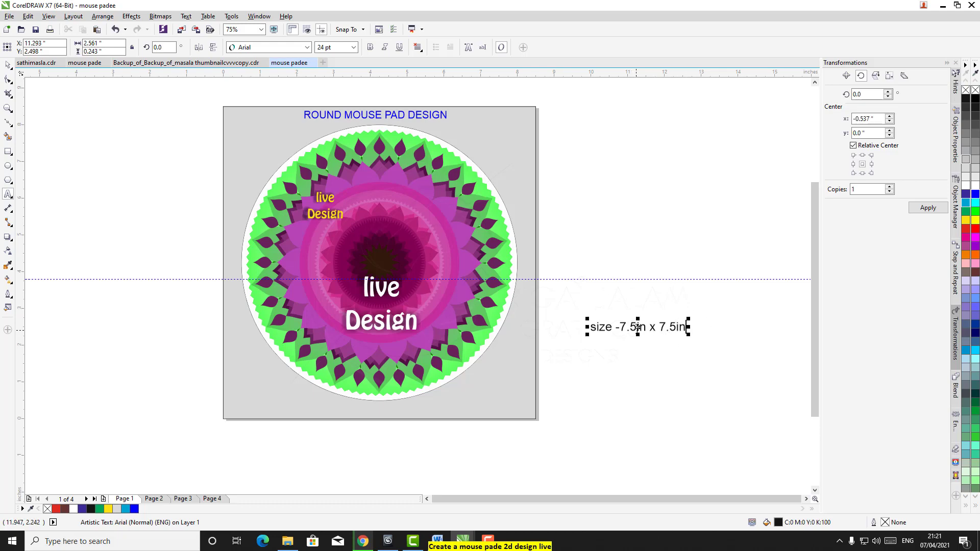
- Move the size text to the page's upper-right corner, just below the blue caption, and fill it with red
{"action": "left_click_drag", "start_coordinate": [638, 326], "coordinate": [487, 127]}
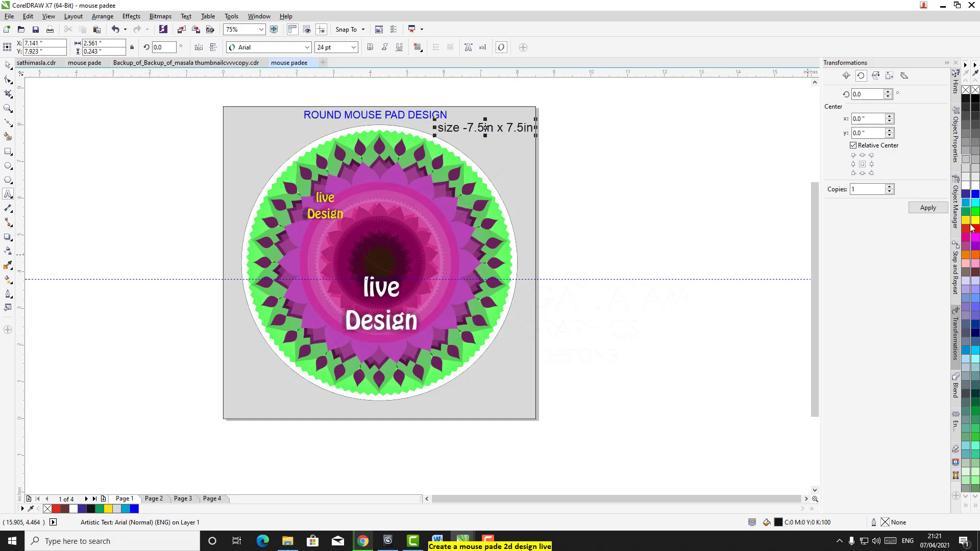
{"action": "left_click", "coordinate": [963, 194]}
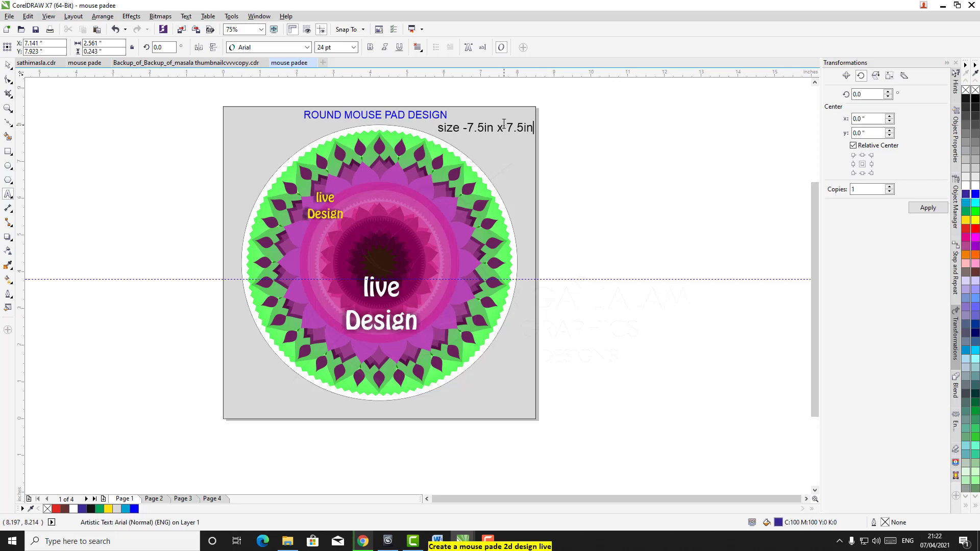
{"action": "left_click", "coordinate": [965, 230]}
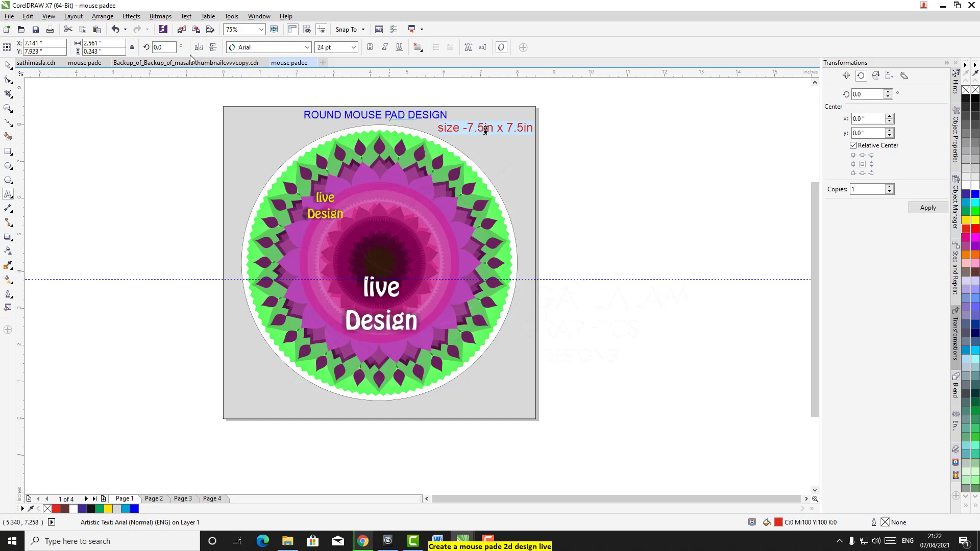
{"action": "left_click", "coordinate": [8, 66]}
{"action": "left_click", "coordinate": [601, 191]}
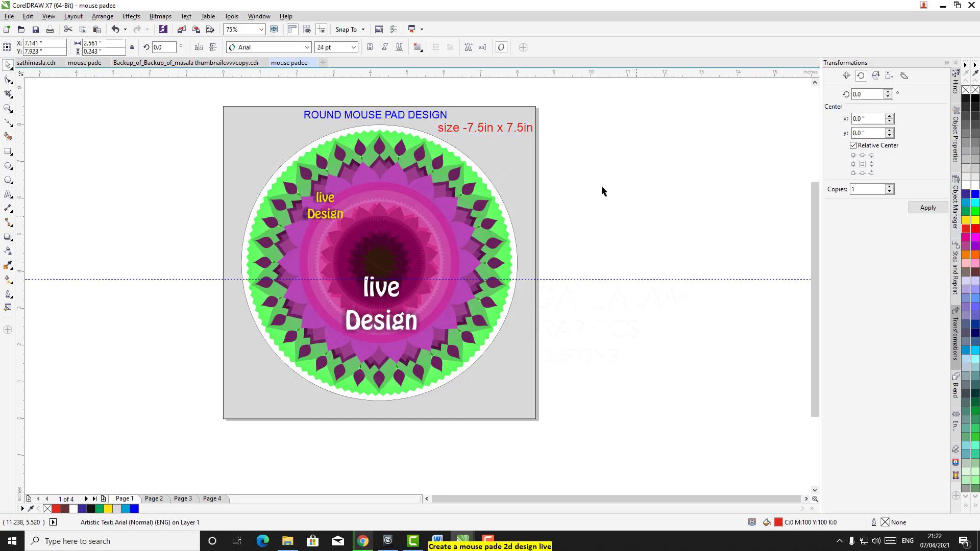
{"action": "left_click", "coordinate": [488, 132]}
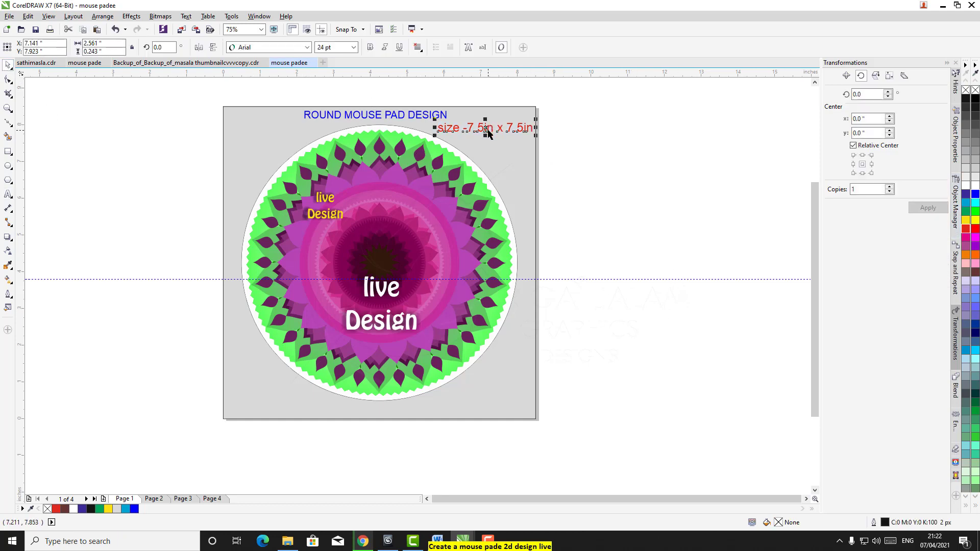
{"action": "left_click", "coordinate": [482, 172]}
{"action": "left_click", "coordinate": [684, 197]}
- Set the outline width of the large circle around the mandala to 8 px
{"action": "scroll", "coordinate": [512, 327], "scroll_direction": "up", "scroll_amount": 4}
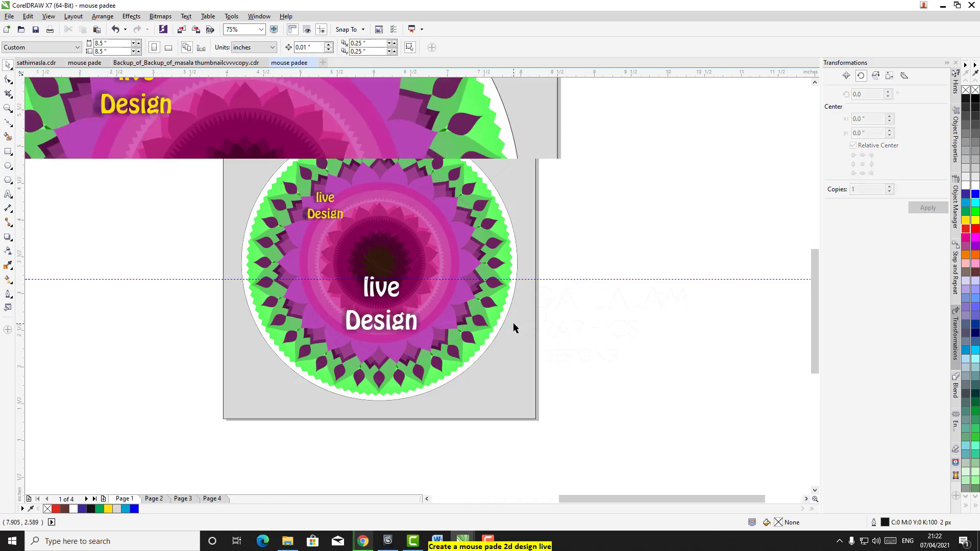
{"action": "left_click", "coordinate": [477, 314]}
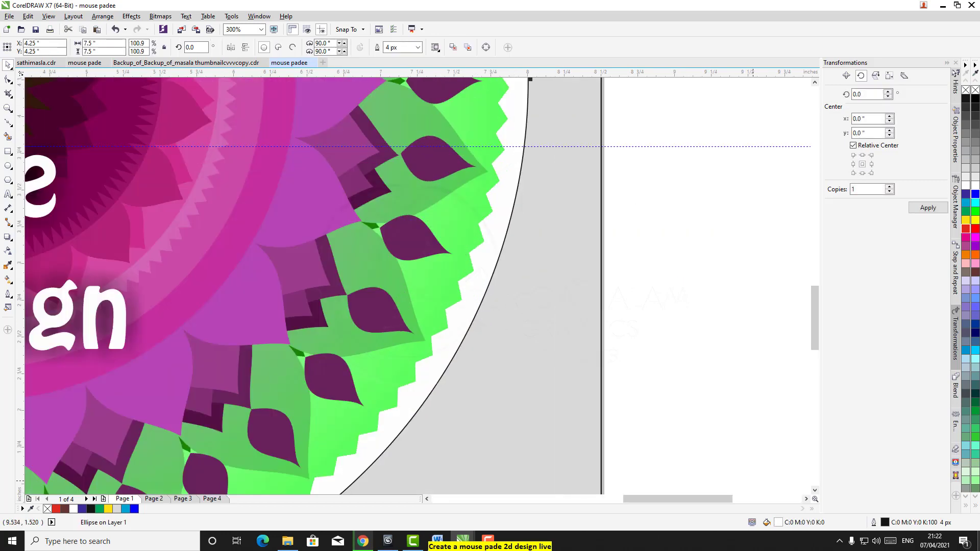
{"action": "double_click", "coordinate": [884, 521]}
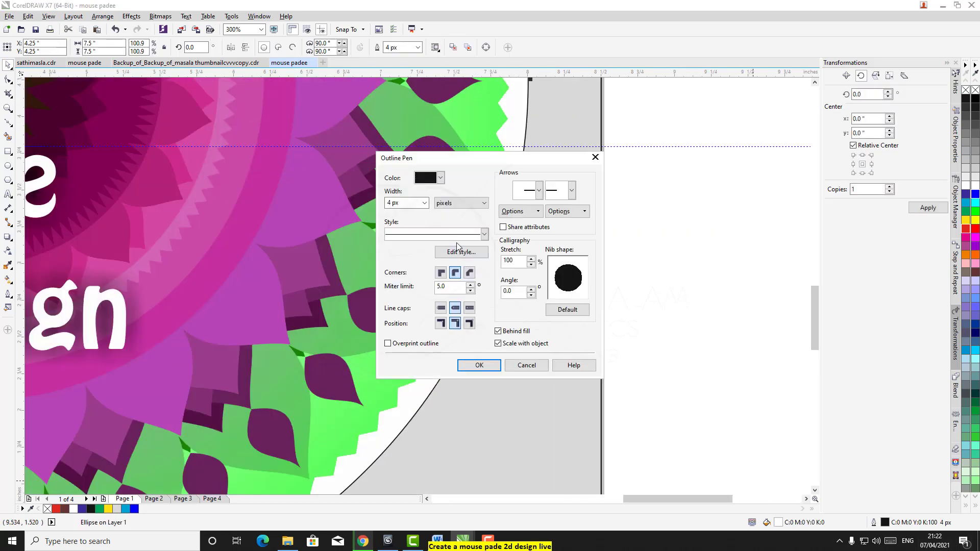
{"action": "left_click", "coordinate": [425, 203]}
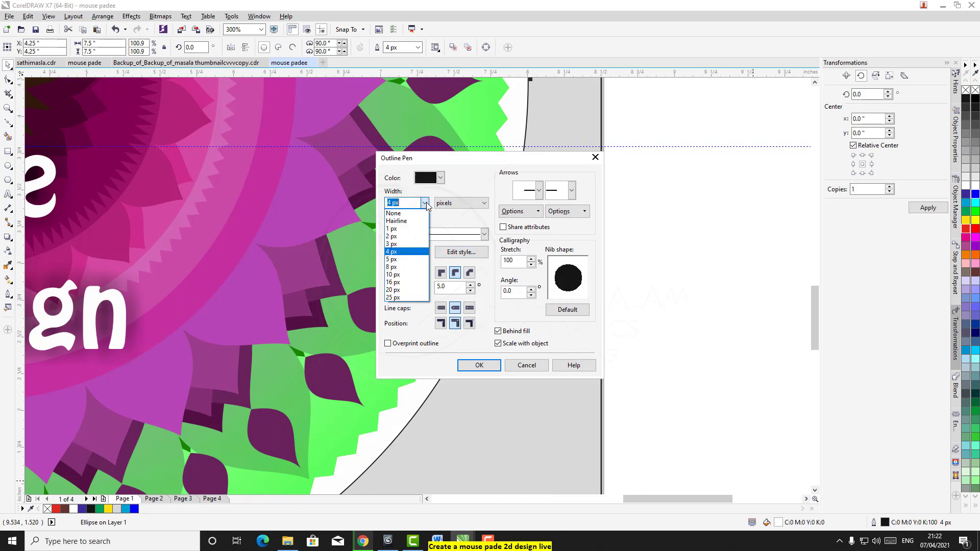
{"action": "left_click", "coordinate": [403, 267]}
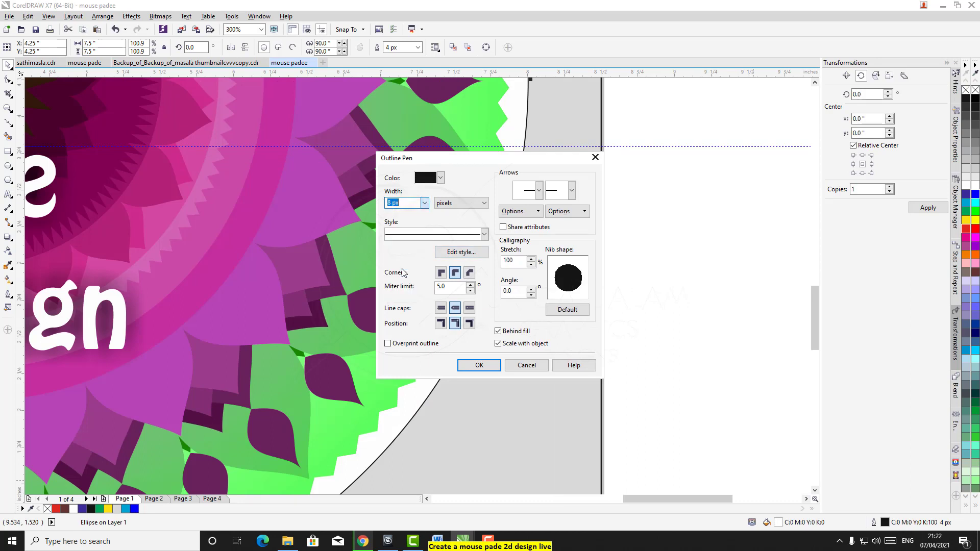
{"action": "left_click", "coordinate": [478, 365]}
{"action": "scroll", "coordinate": [571, 351], "scroll_direction": "down", "scroll_amount": 2}
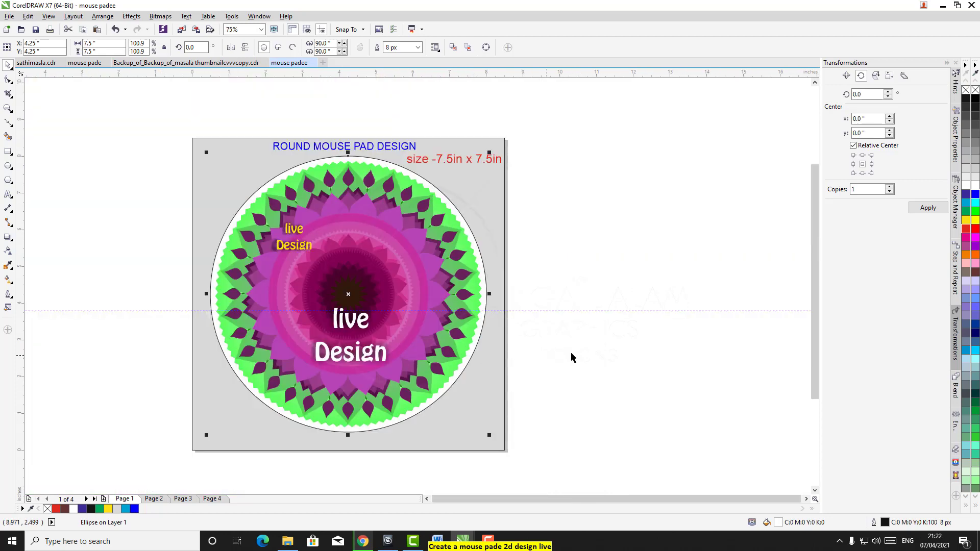
{"action": "left_click", "coordinate": [571, 353]}
- Fill the square background rectangle with 70% black grey
{"action": "left_click", "coordinate": [491, 185]}
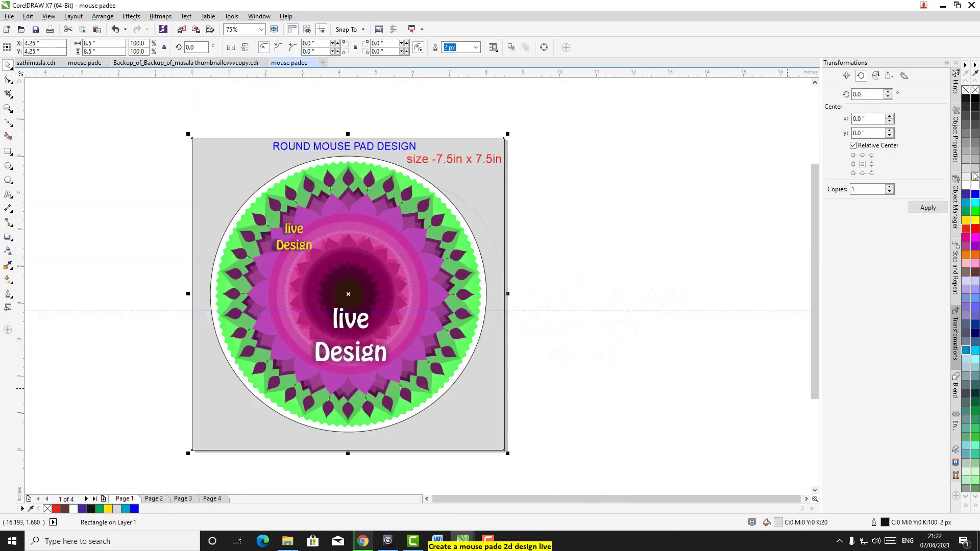
{"action": "left_click", "coordinate": [966, 127]}
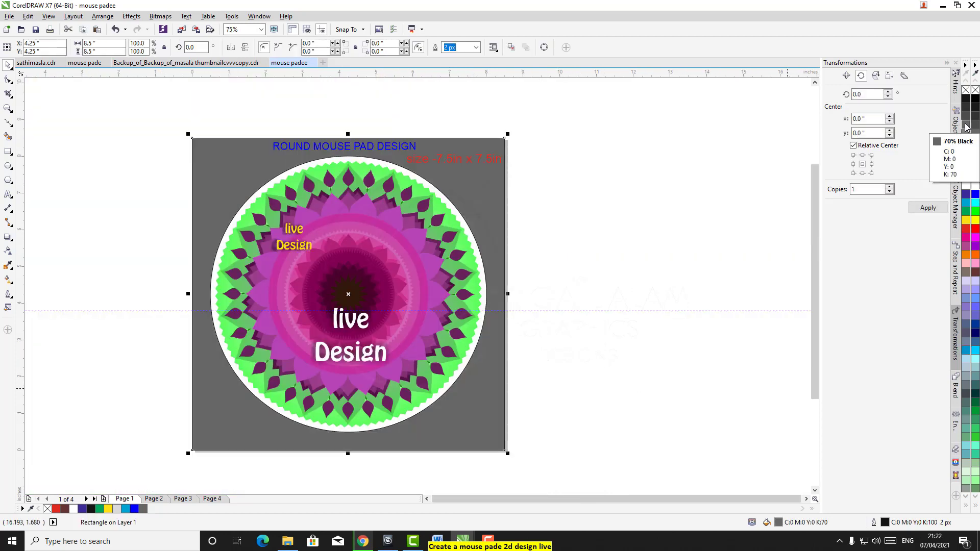
{"action": "left_click", "coordinate": [612, 250]}
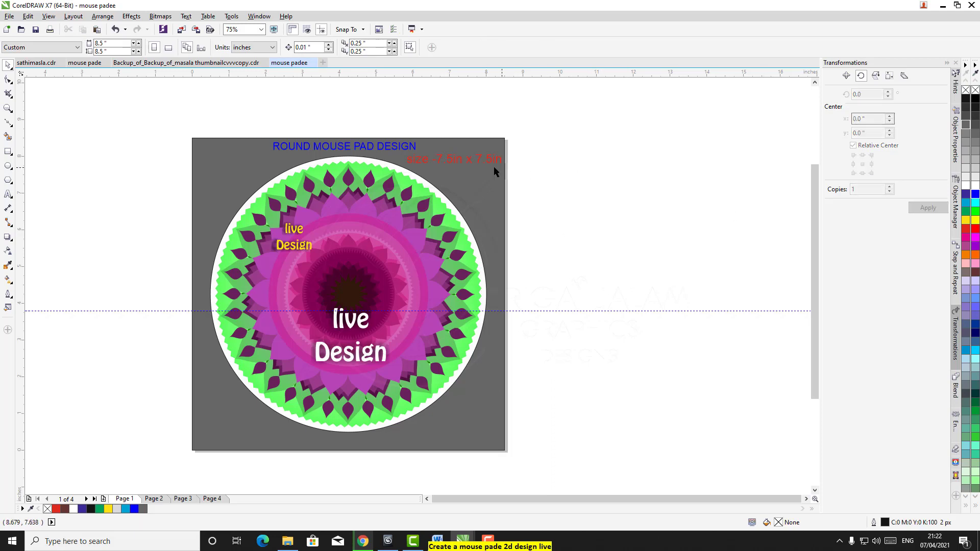
- Fill the "ROUND MOUSE PAD DESIGN" caption with white
{"action": "left_click", "coordinate": [465, 158]}
{"action": "left_click", "coordinate": [406, 149]}
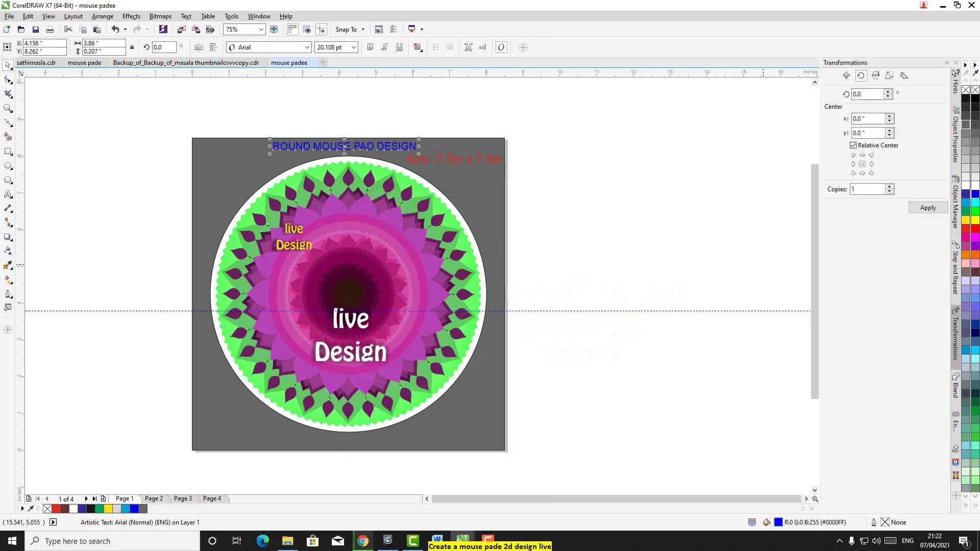
{"action": "left_click", "coordinate": [964, 186]}
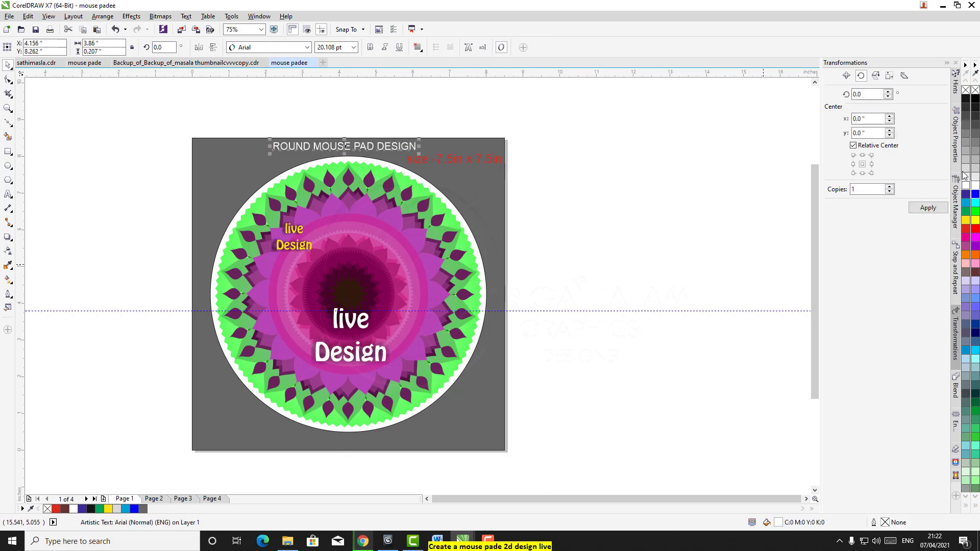
- Fill the "size -7.5in x 7.5in" text with yellow and shift it slightly left, away from the page's right edge
{"action": "left_click", "coordinate": [476, 151]}
{"action": "left_click", "coordinate": [494, 160]}
{"action": "left_click", "coordinate": [494, 159]}
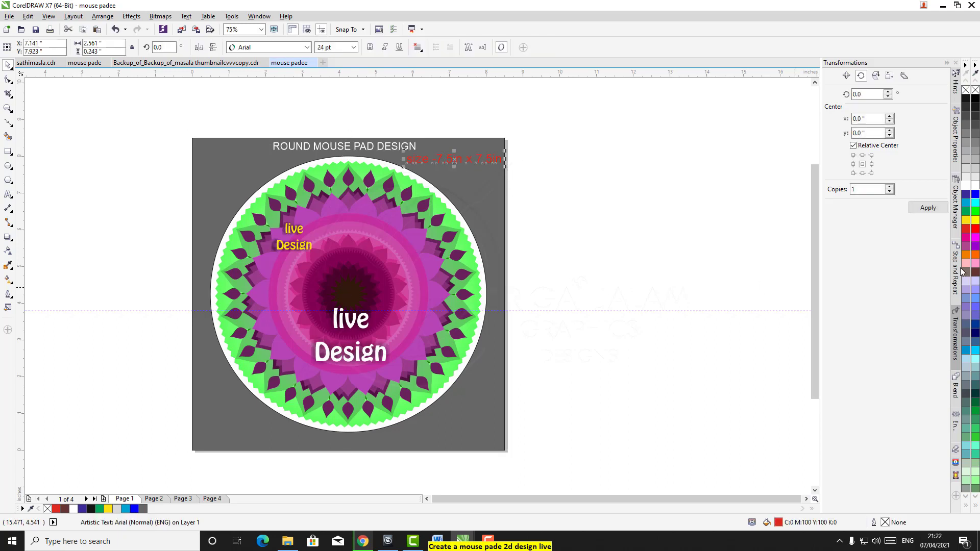
{"action": "left_click", "coordinate": [975, 220]}
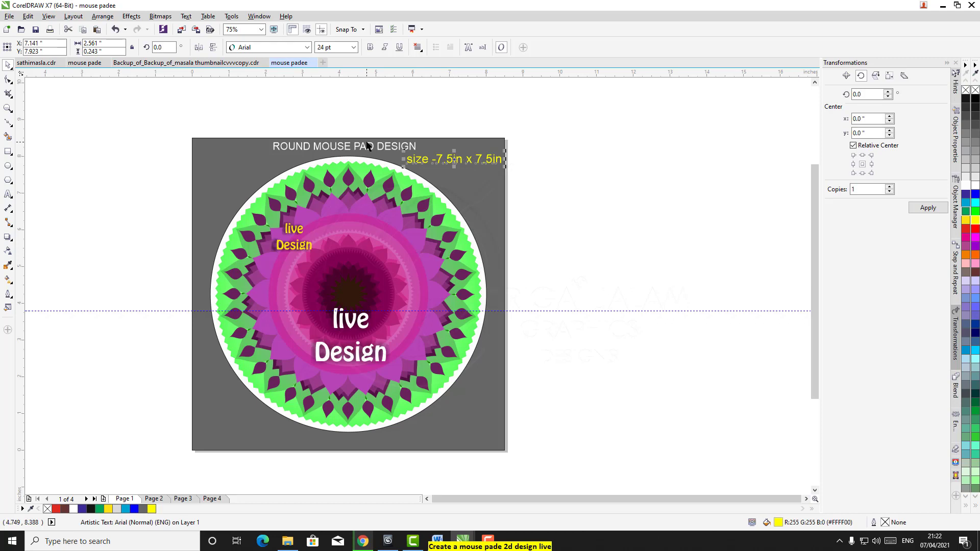
{"action": "left_click", "coordinate": [604, 218]}
{"action": "left_click", "coordinate": [475, 161]}
{"action": "left_click_drag", "start_coordinate": [478, 159], "coordinate": [471, 159]}
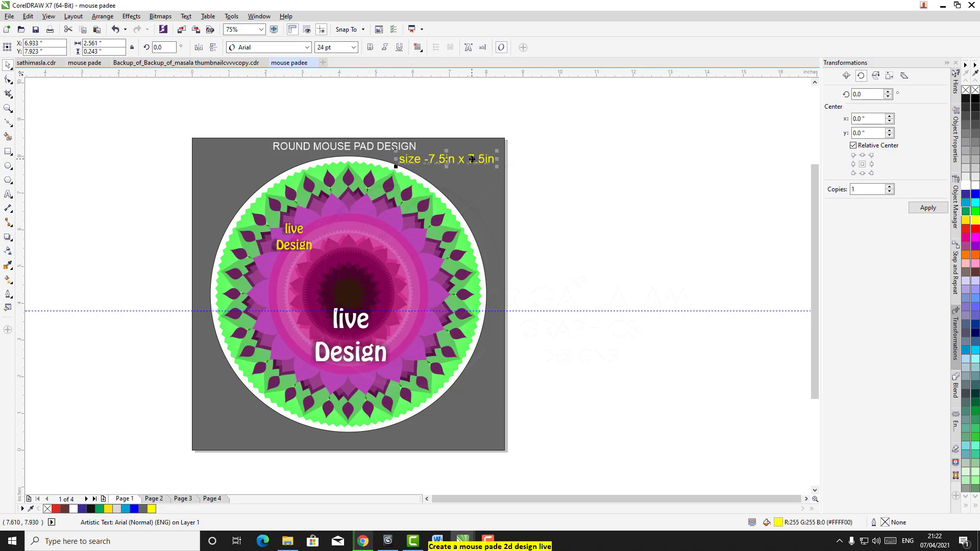
{"action": "left_click", "coordinate": [661, 207]}
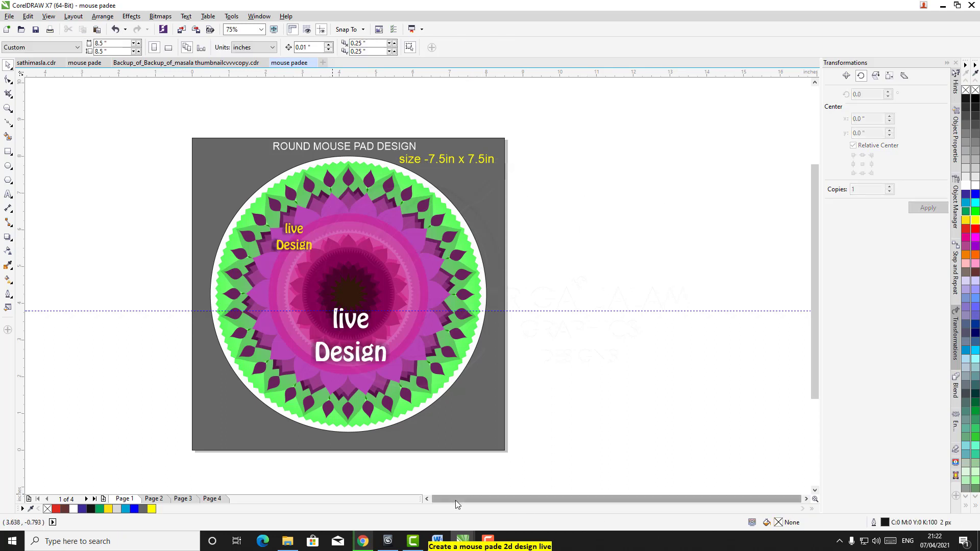
- Select all objects on the page and group them
{"action": "scroll", "coordinate": [456, 503], "scroll_direction": "left", "scroll_amount": 2}
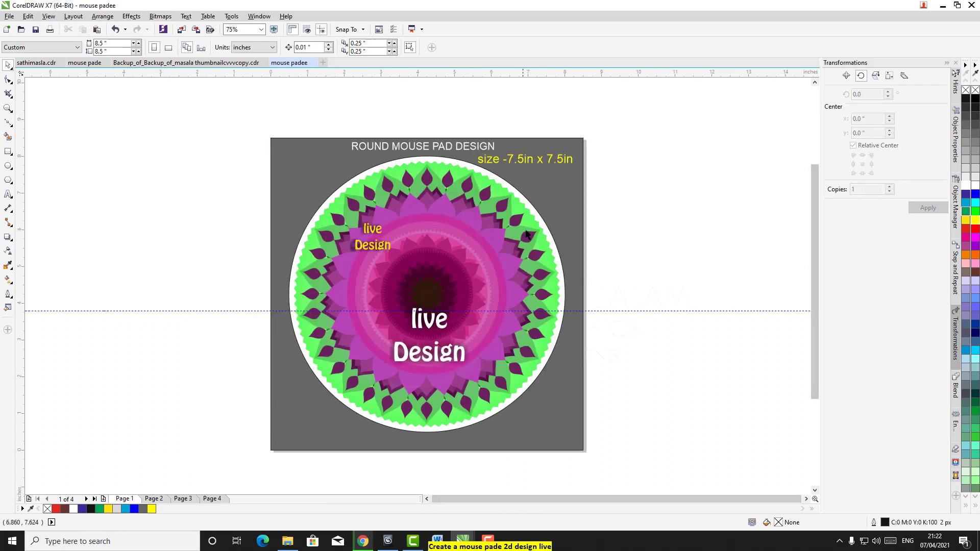
{"action": "left_click", "coordinate": [396, 161]}
{"action": "left_click", "coordinate": [546, 124]}
{"action": "key", "text": "ctrl+a"}
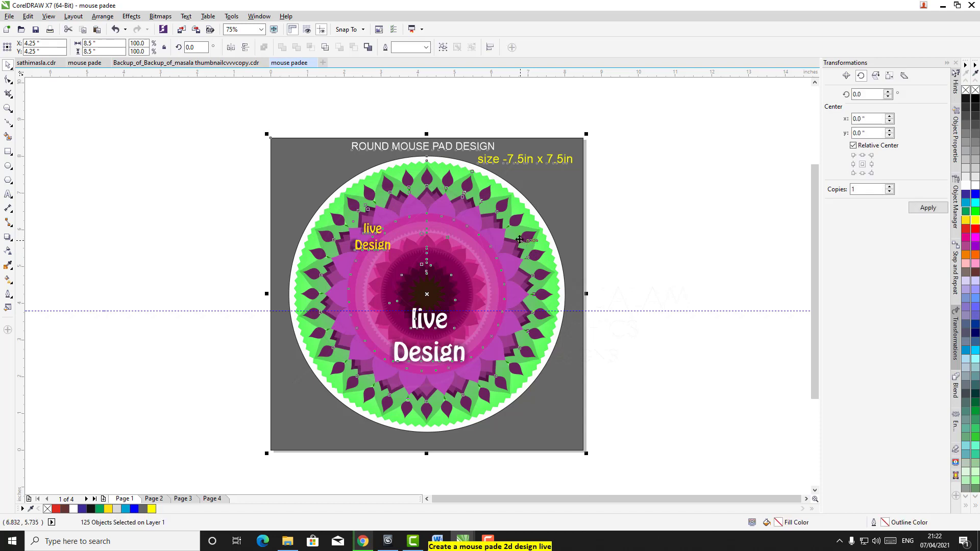
{"action": "key", "text": "ctrl+g"}
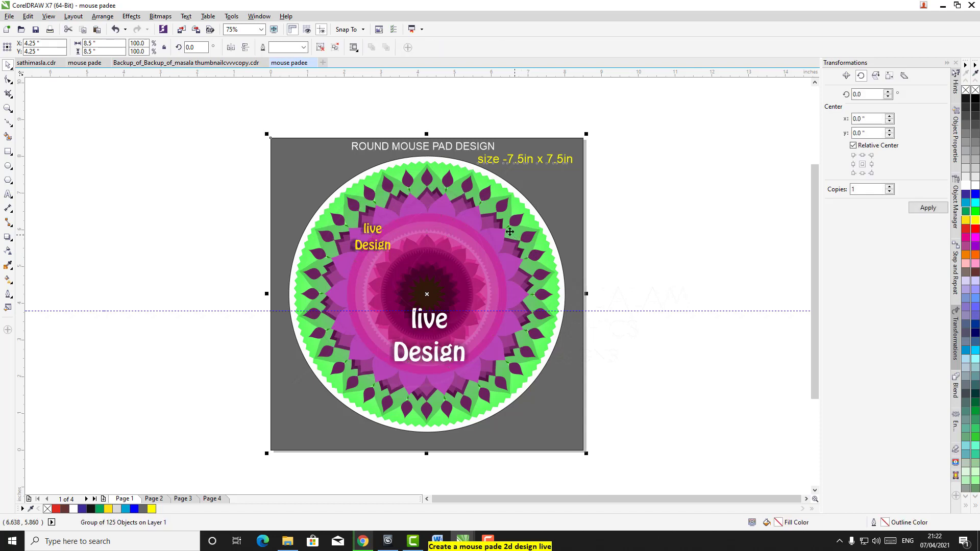
- Enlarge the view of the grouped mouse pad design and show it in full-screen preview
{"action": "left_click", "coordinate": [261, 29]}
{"action": "left_click", "coordinate": [240, 37]}
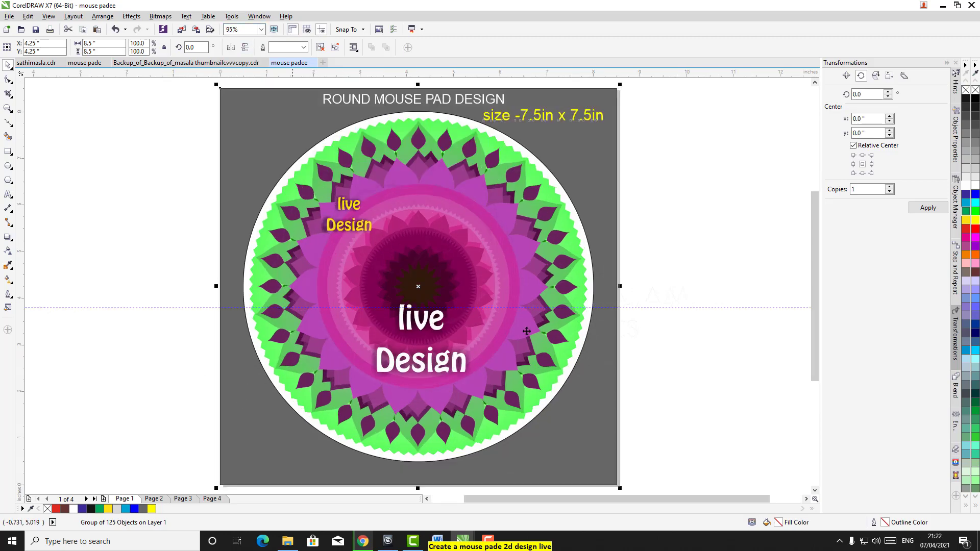
{"action": "left_click", "coordinate": [275, 30]}
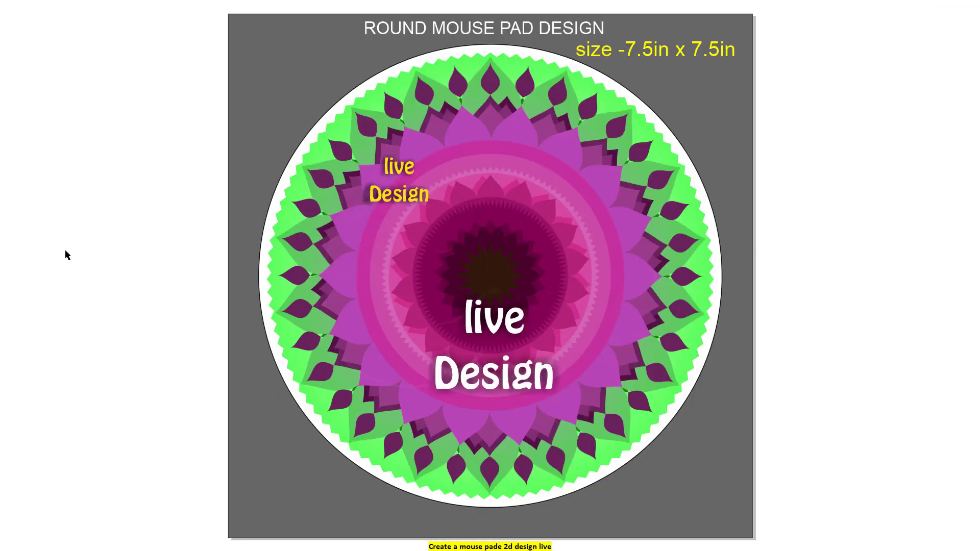